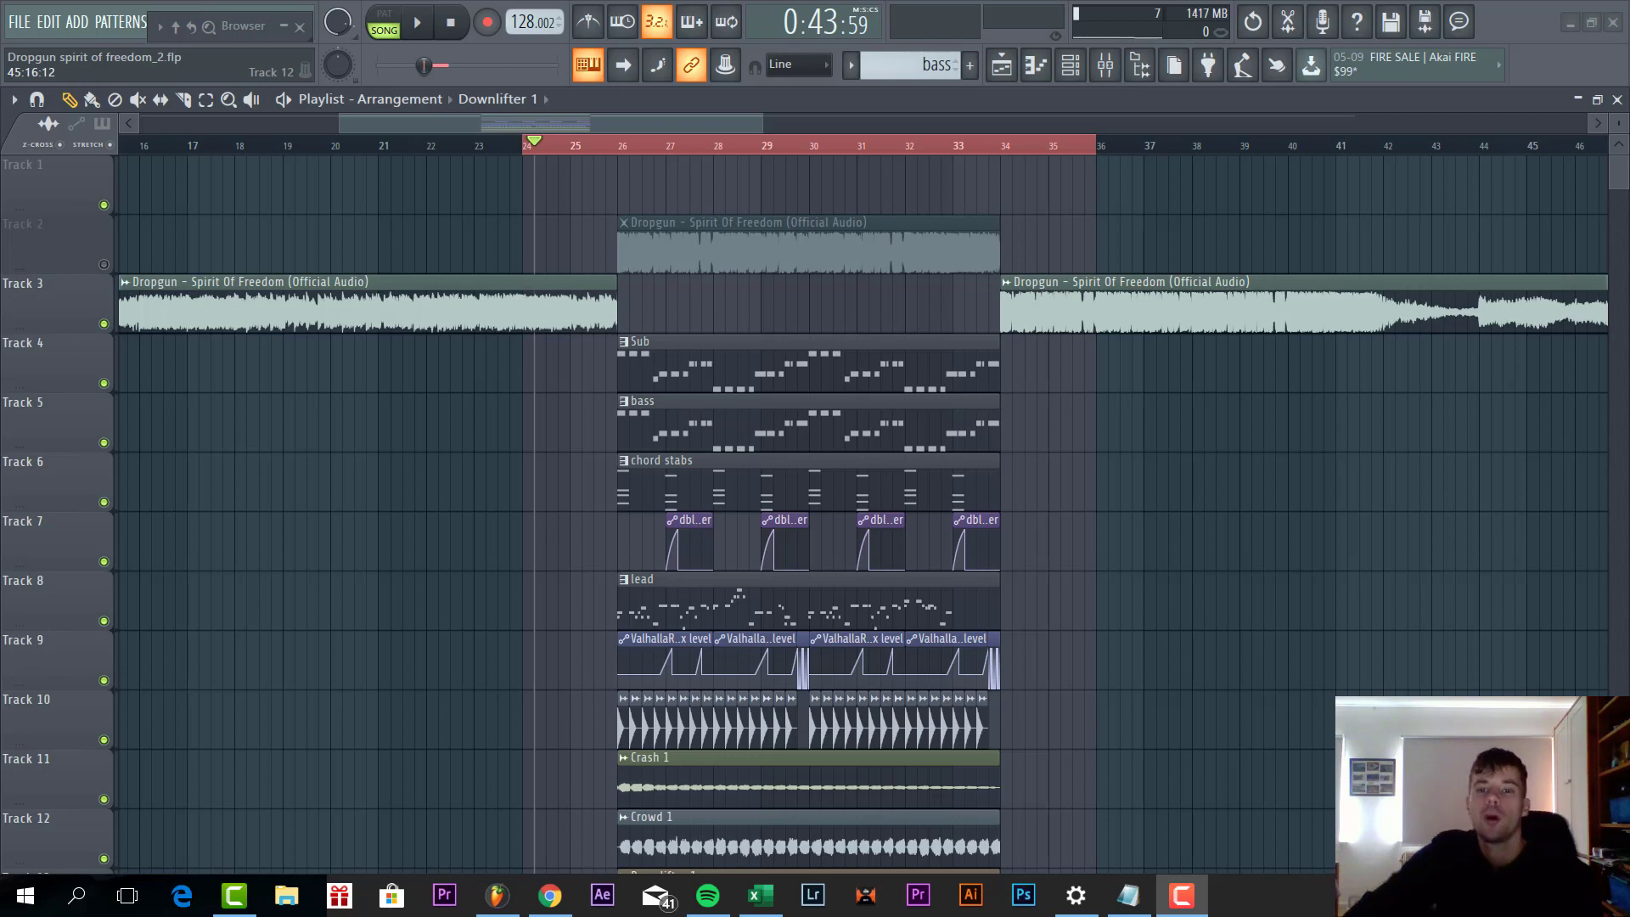
- Play through the drop arrangement, then loop the lead pattern's stacked Serum layers on their own
key(space)
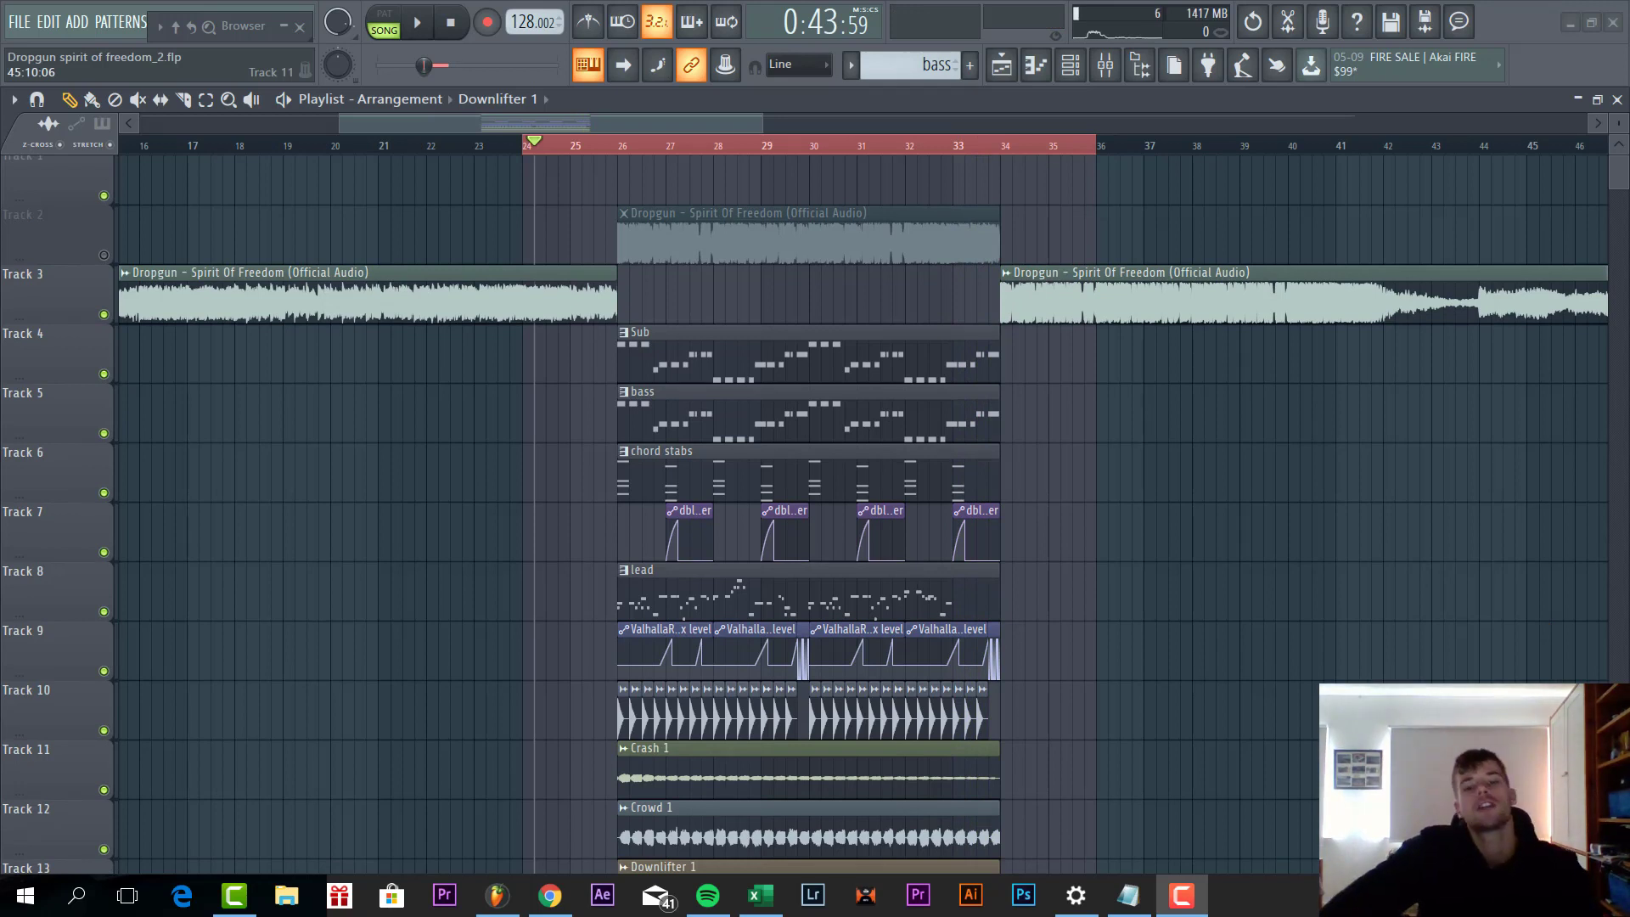
scroll(850, 510, down, 3)
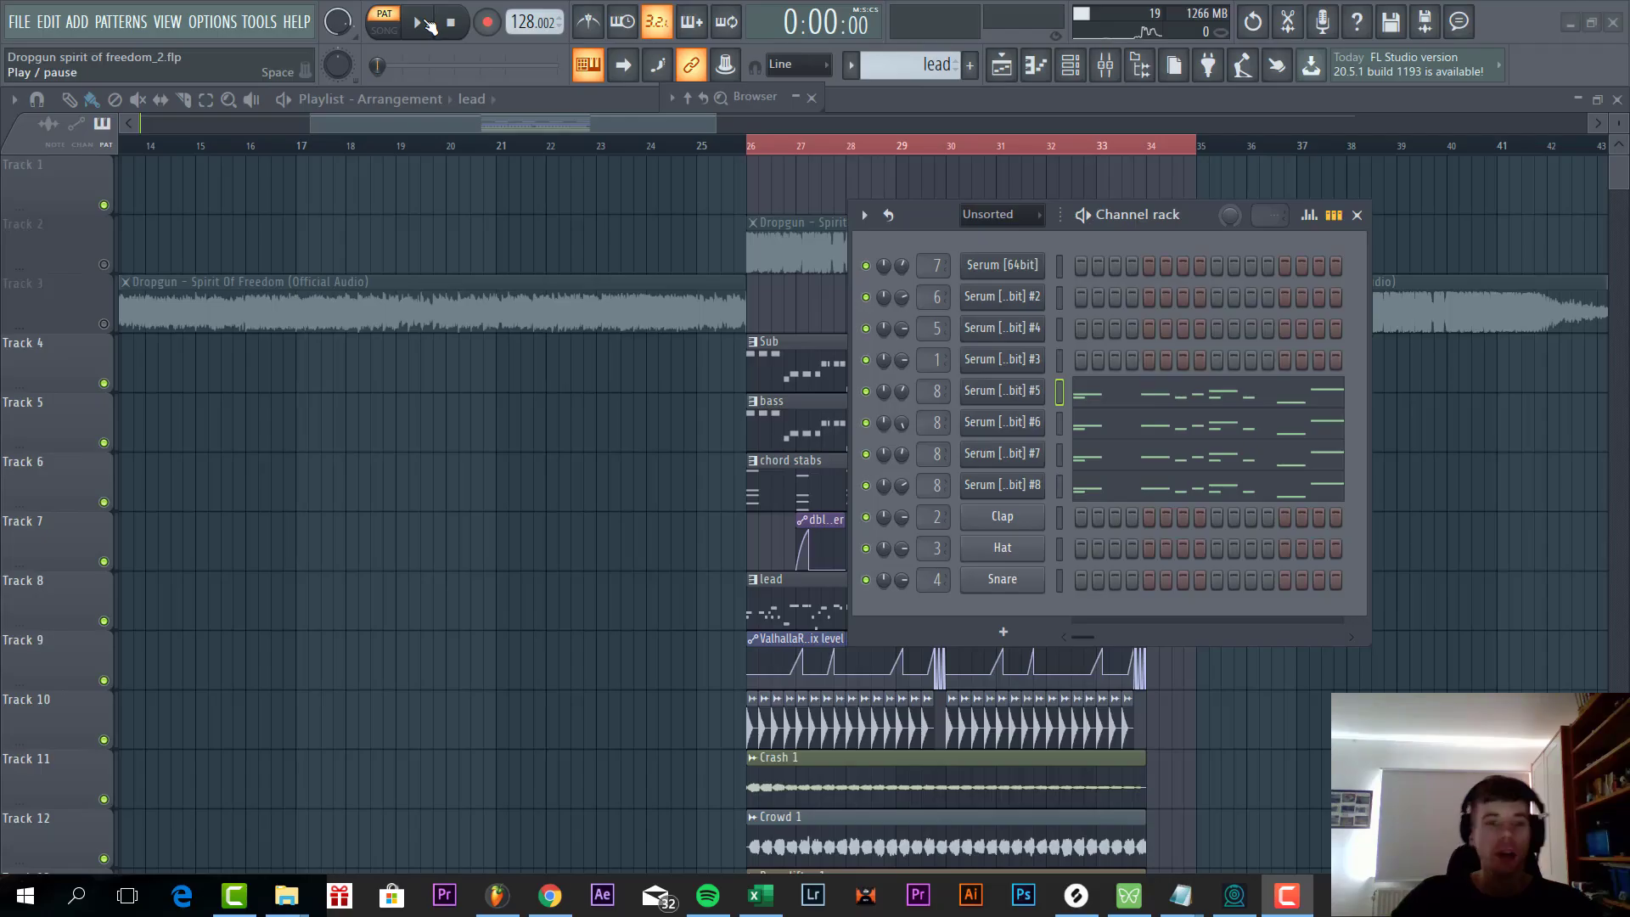
click(427, 23)
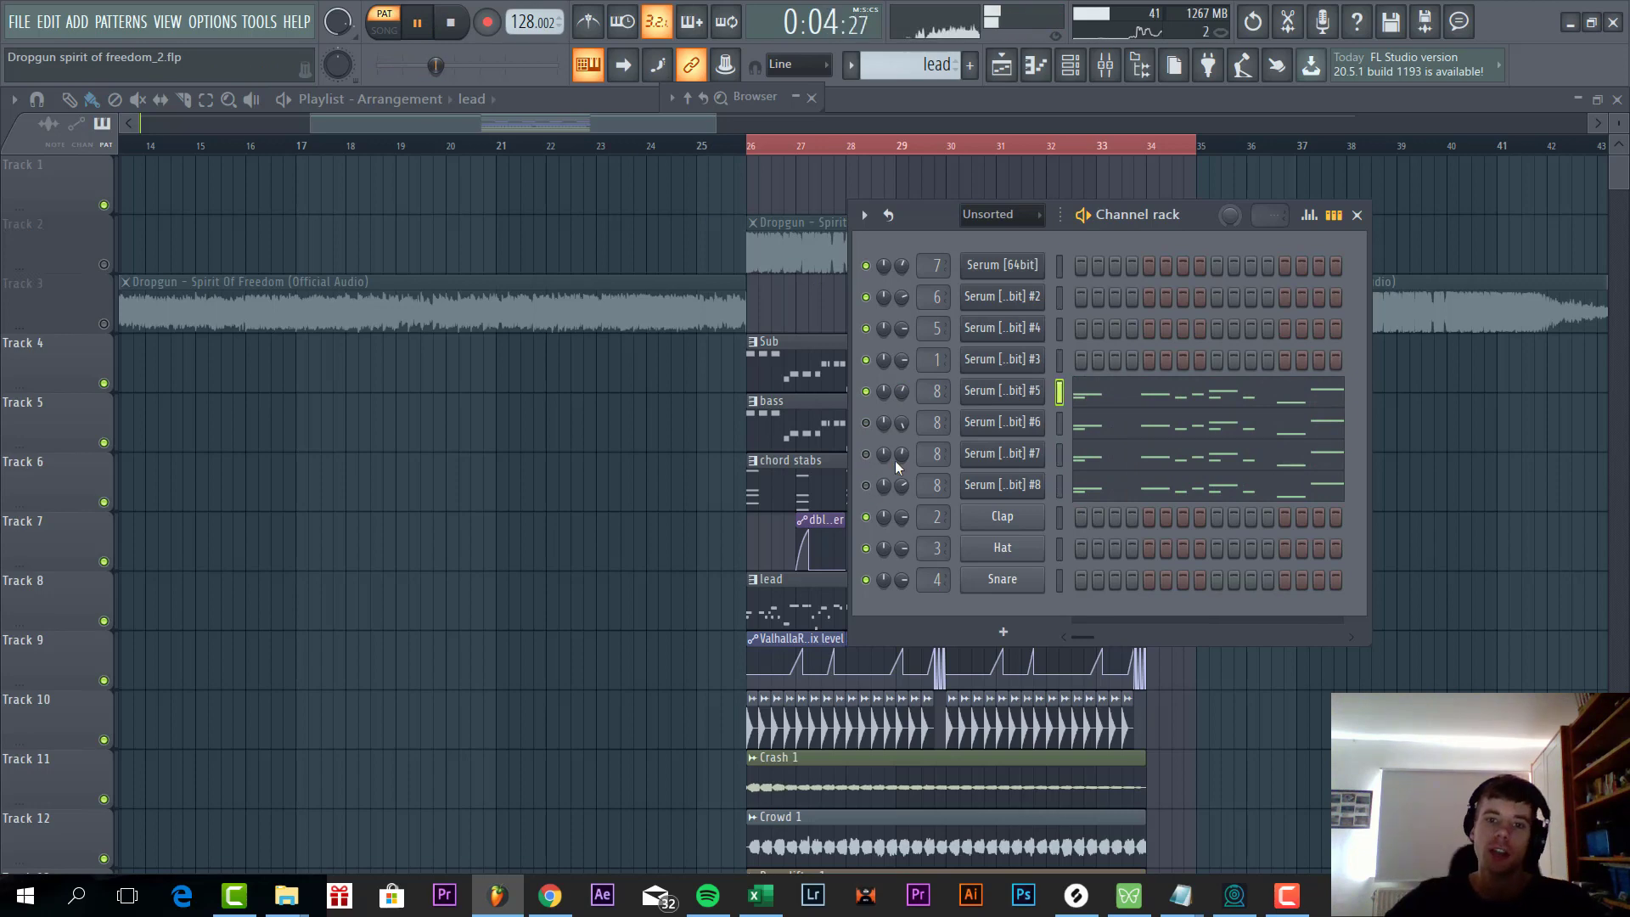
- Nudge the Serum #7 pan, reposition the LD Dropgun window and toggle its filter off and on
drag(898, 457, 880, 446)
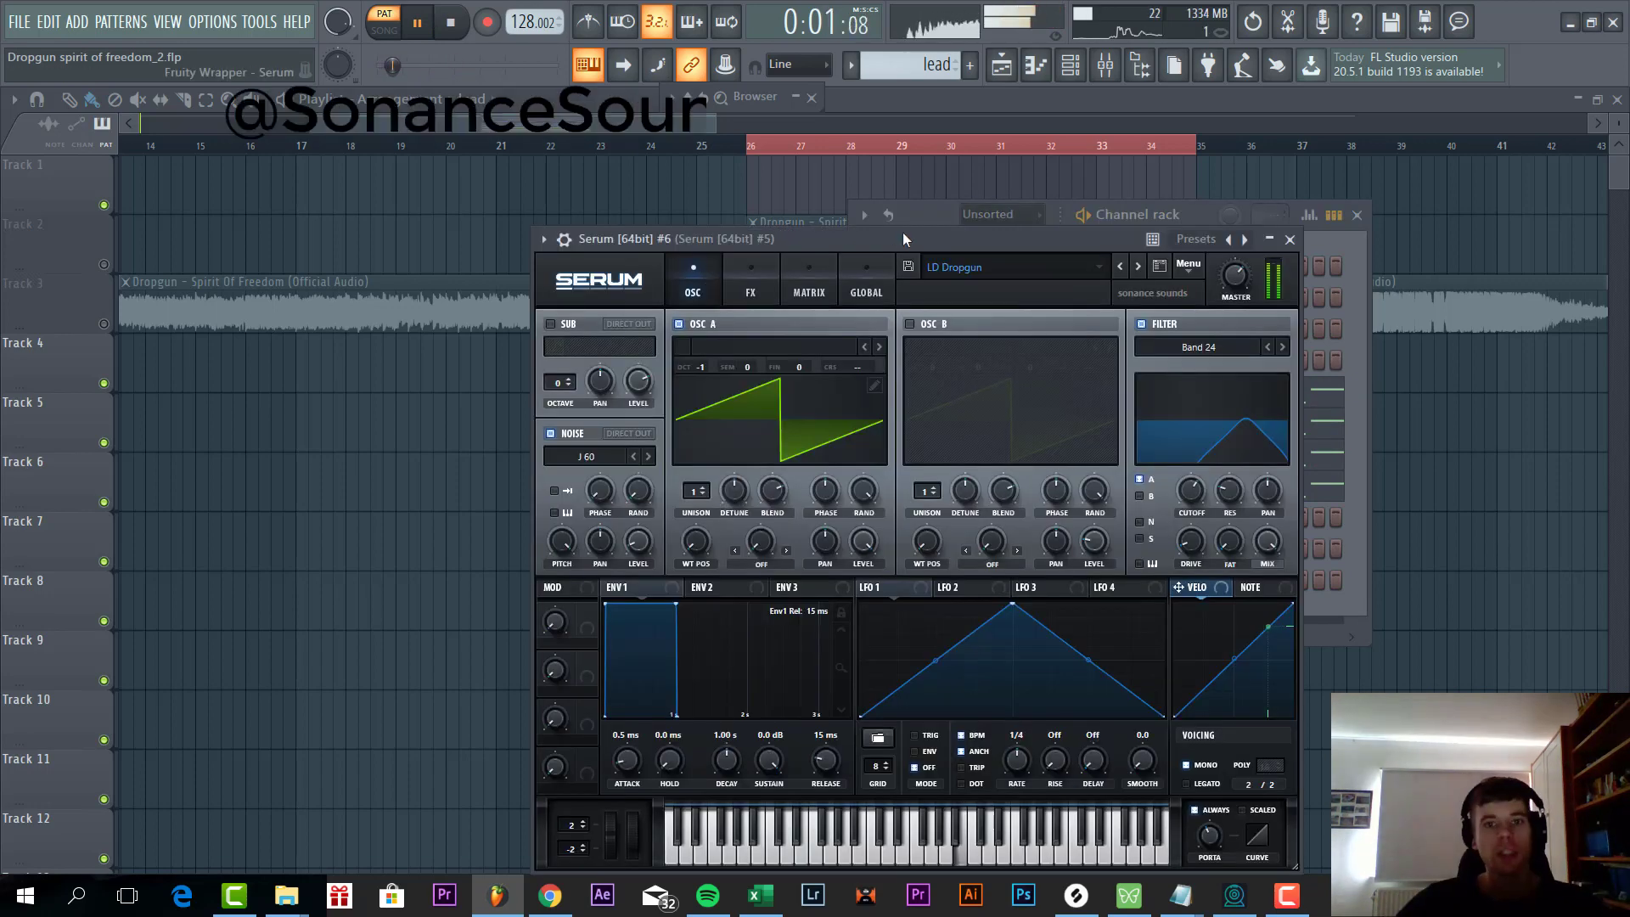
drag(904, 231, 786, 202)
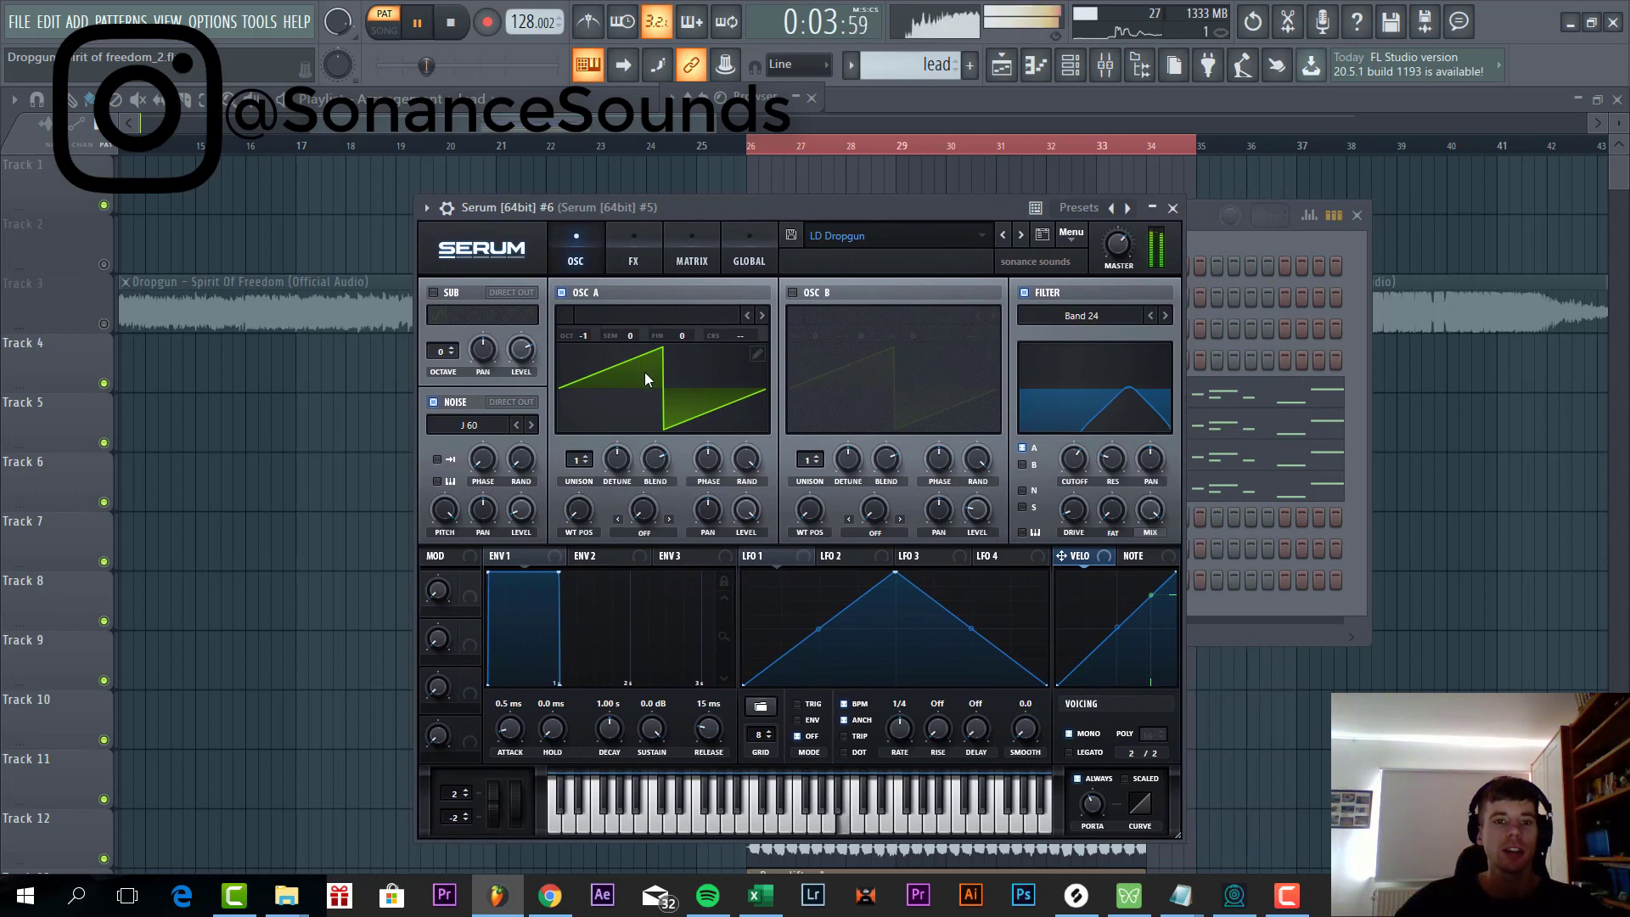
click(1023, 293)
click(1023, 293)
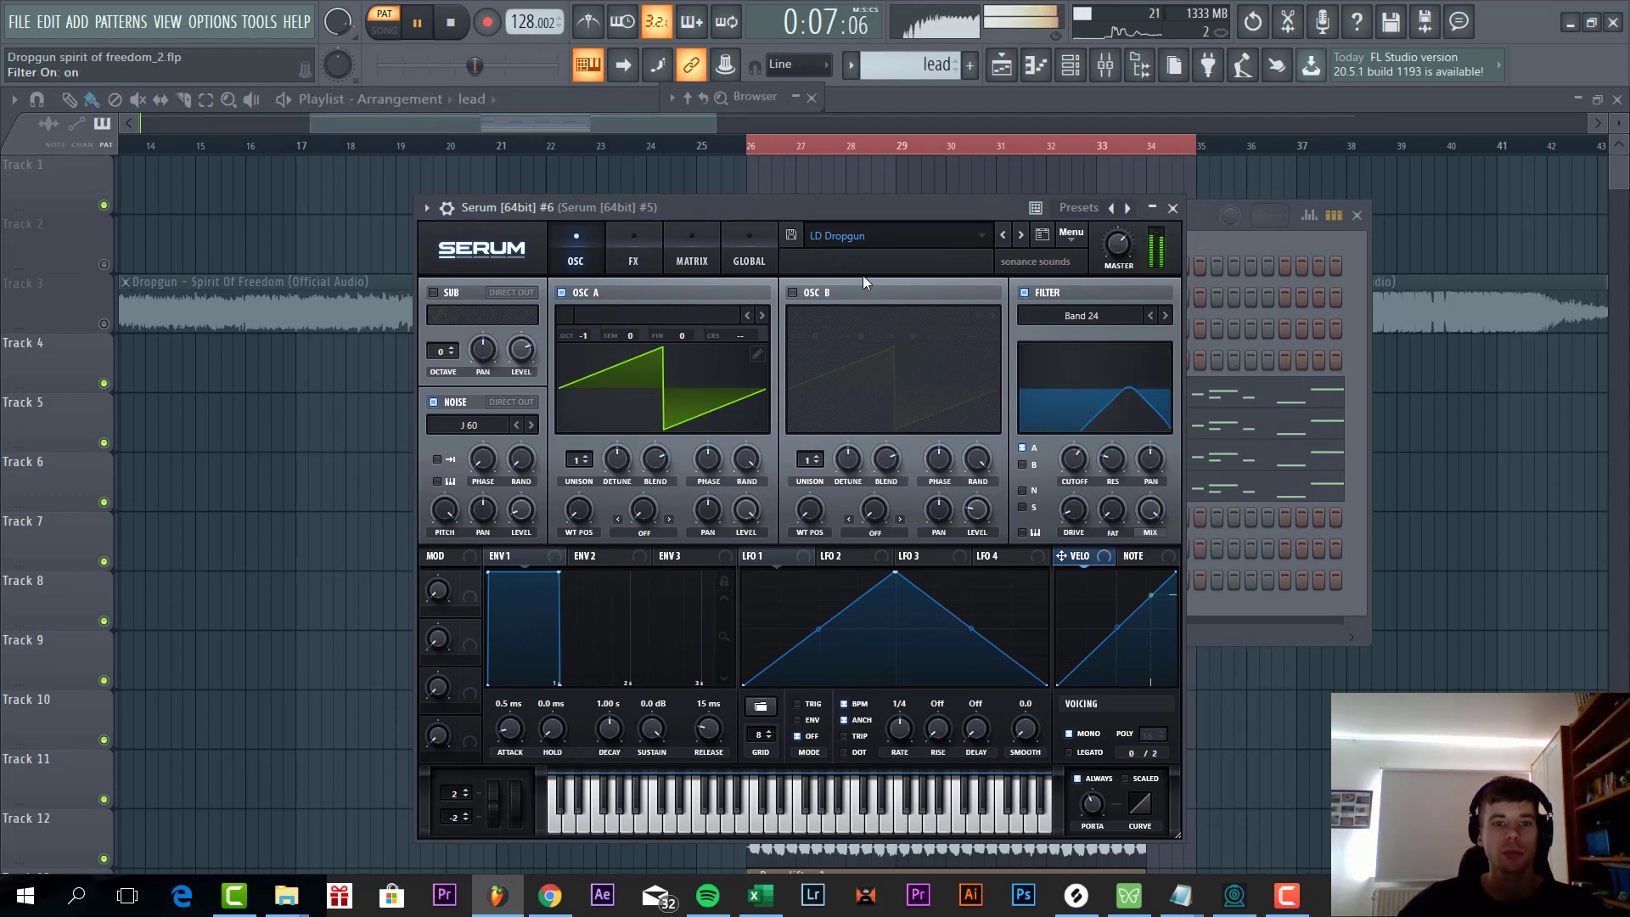
- Enable Sin Fold distortion on the LD Dropgun lead with drive at about 68%
click(643, 245)
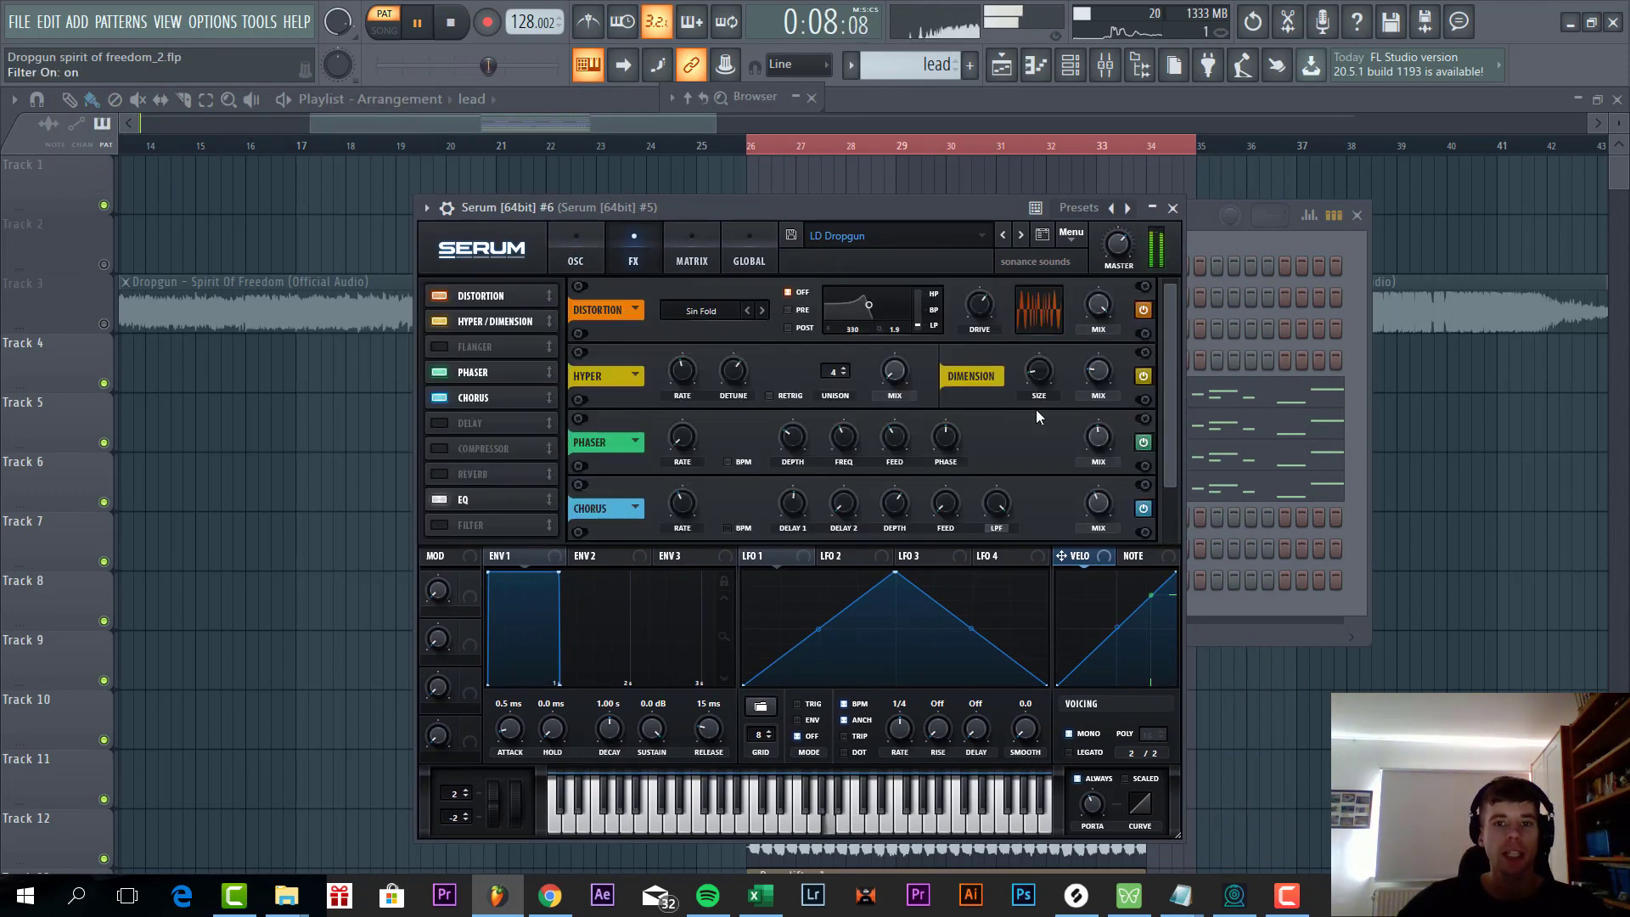
click(1143, 311)
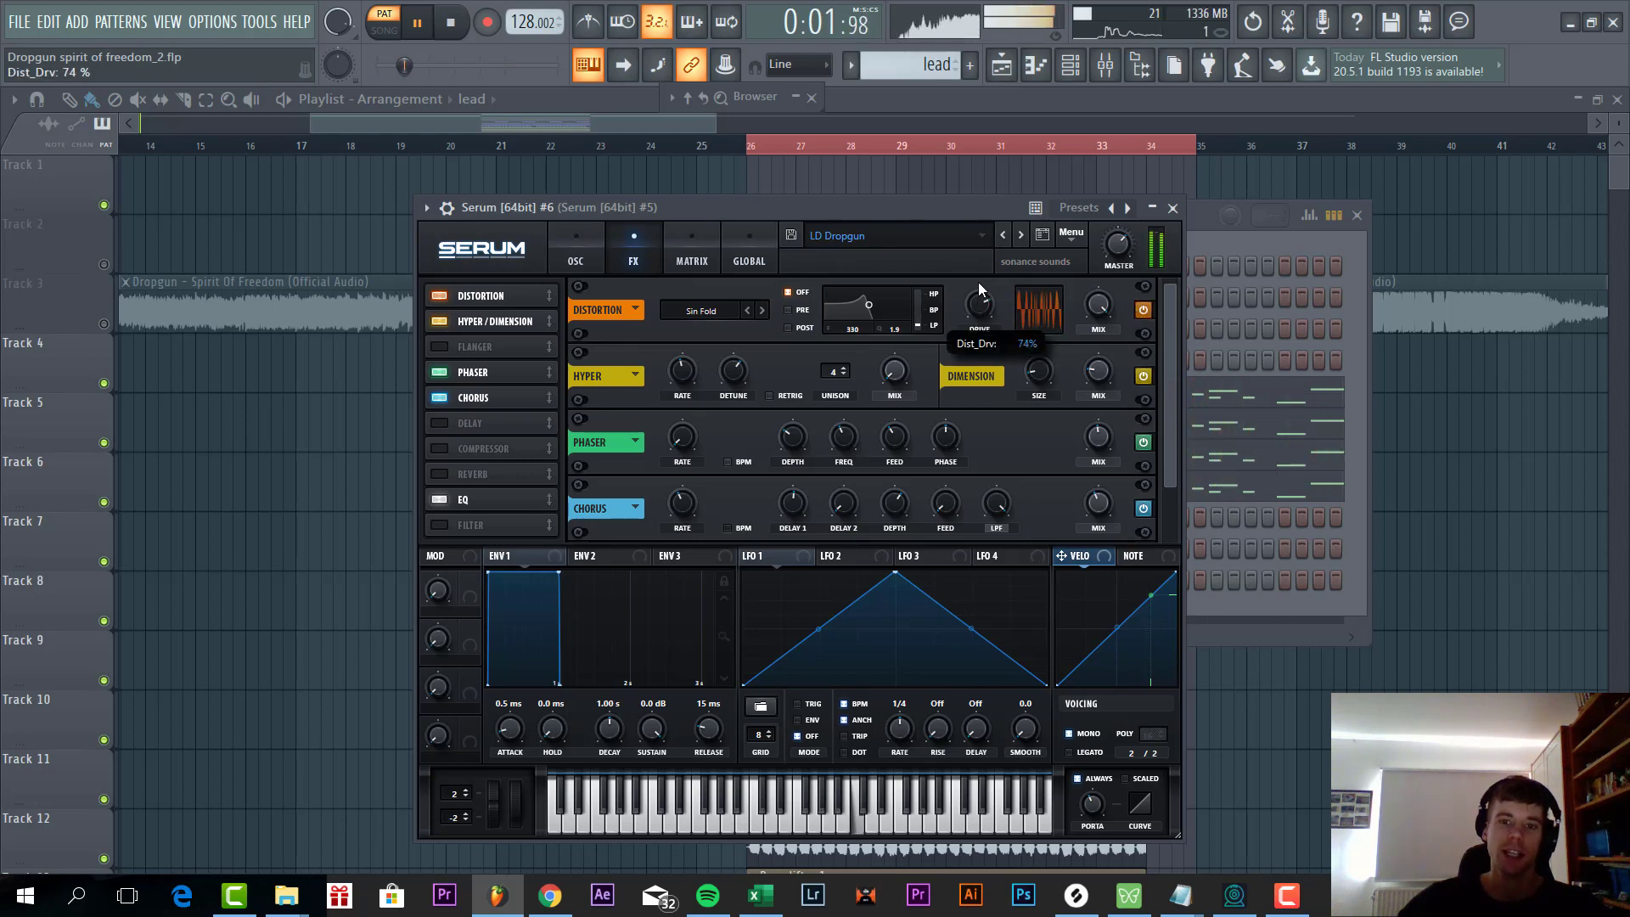
drag(981, 207, 949, 486)
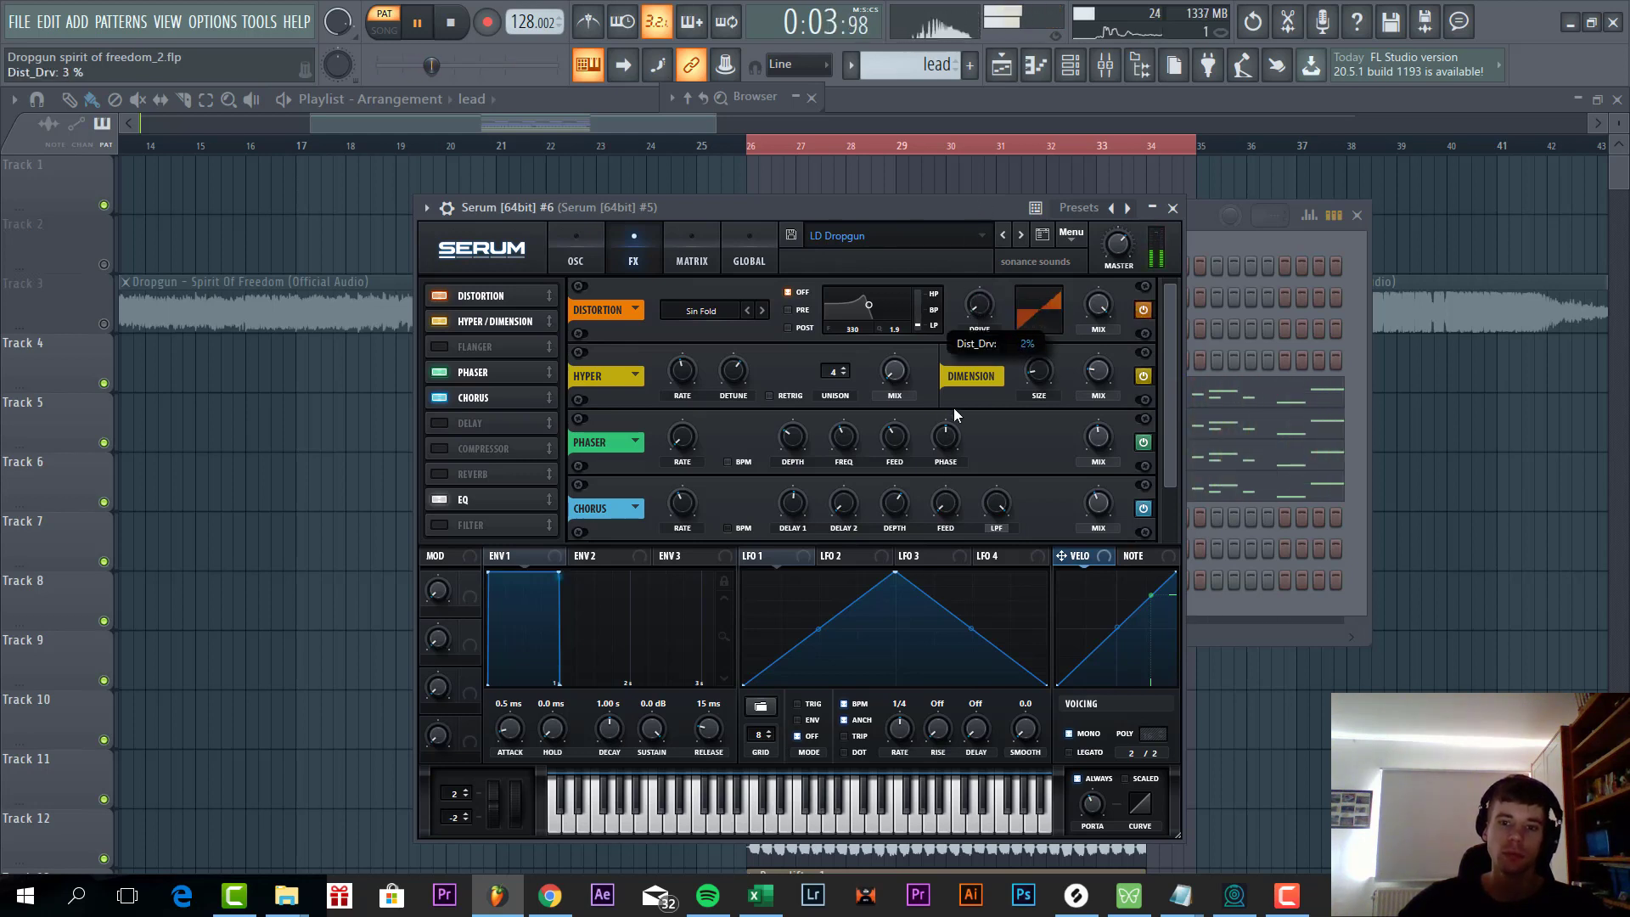
drag(949, 367, 961, 309)
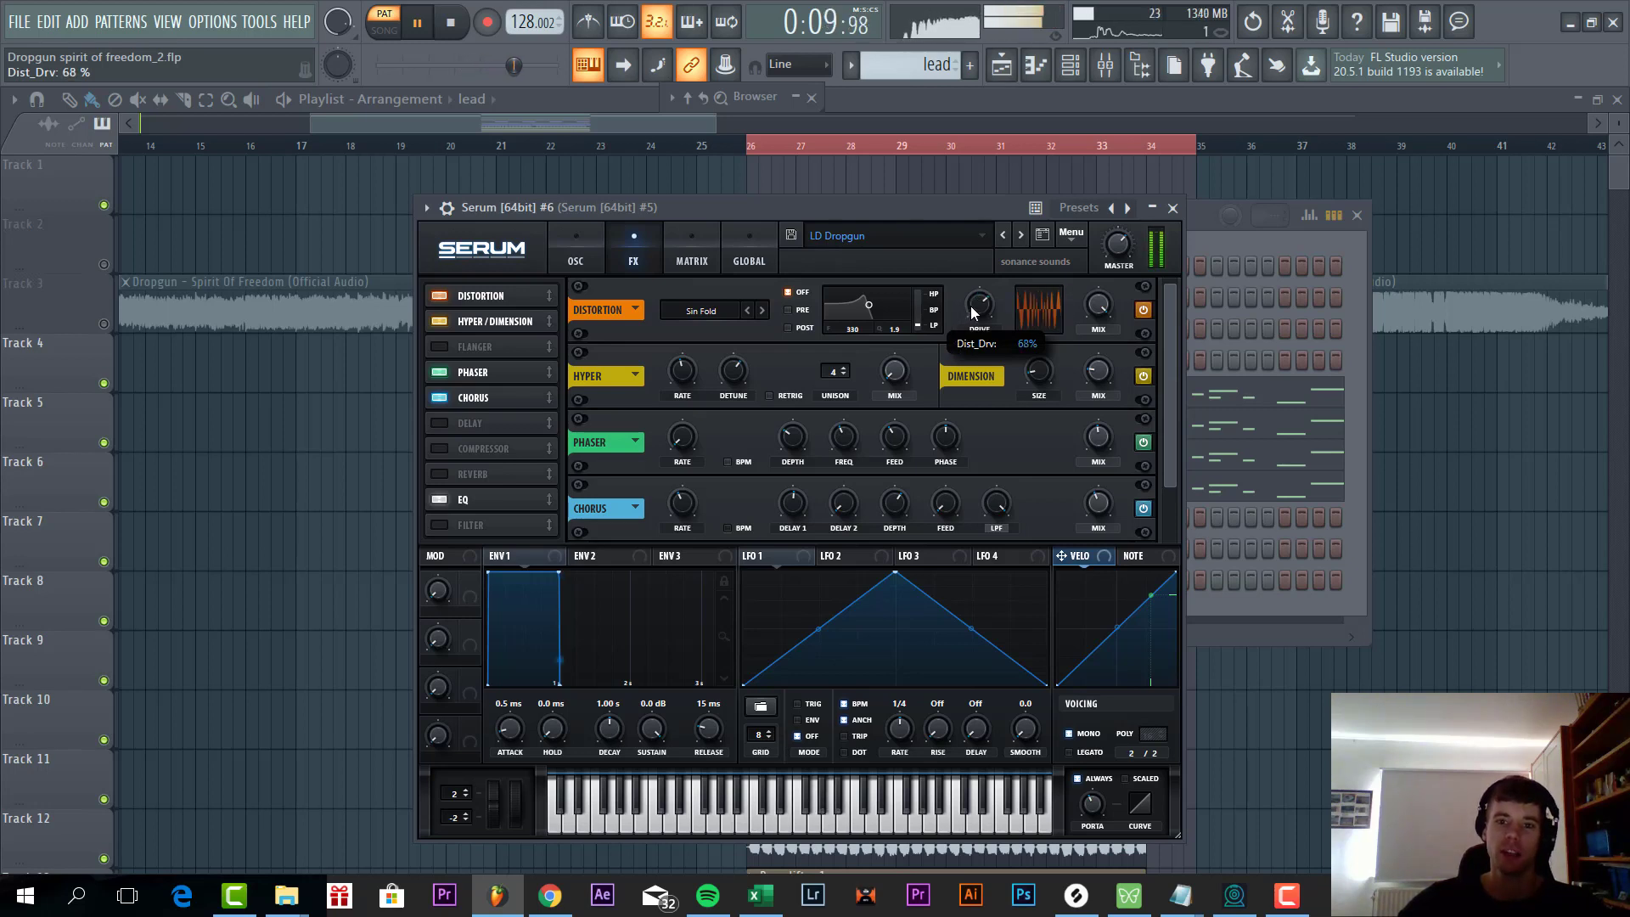
- Unmute the Serum #5 LD Dirty palm layer and review its effects and oscillator pages
click(1360, 407)
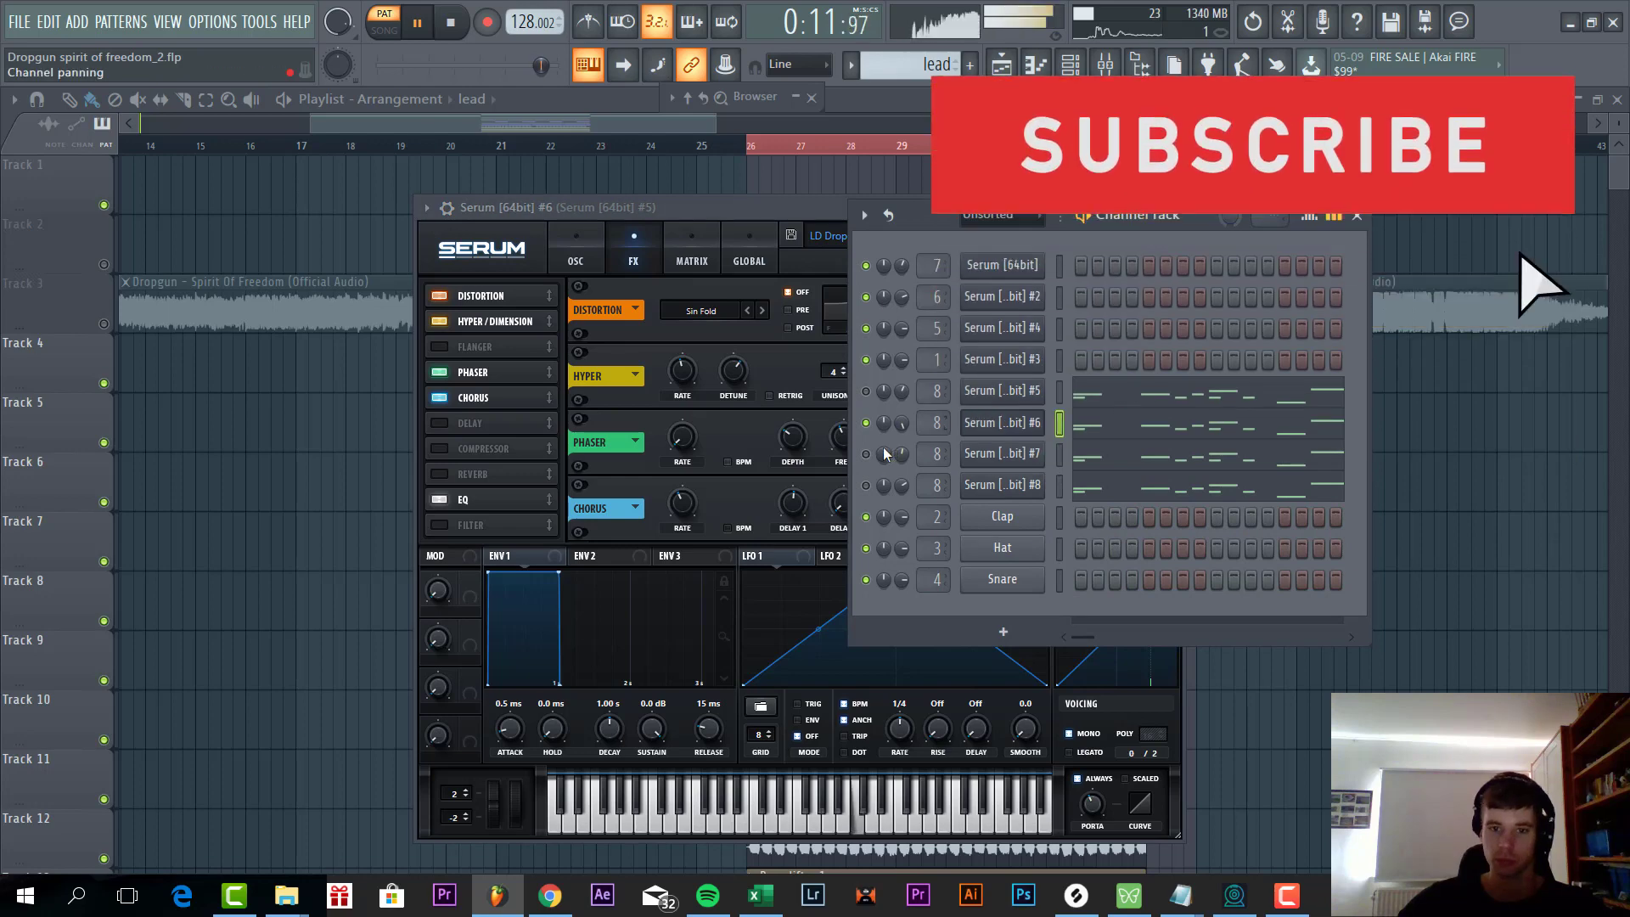
click(867, 391)
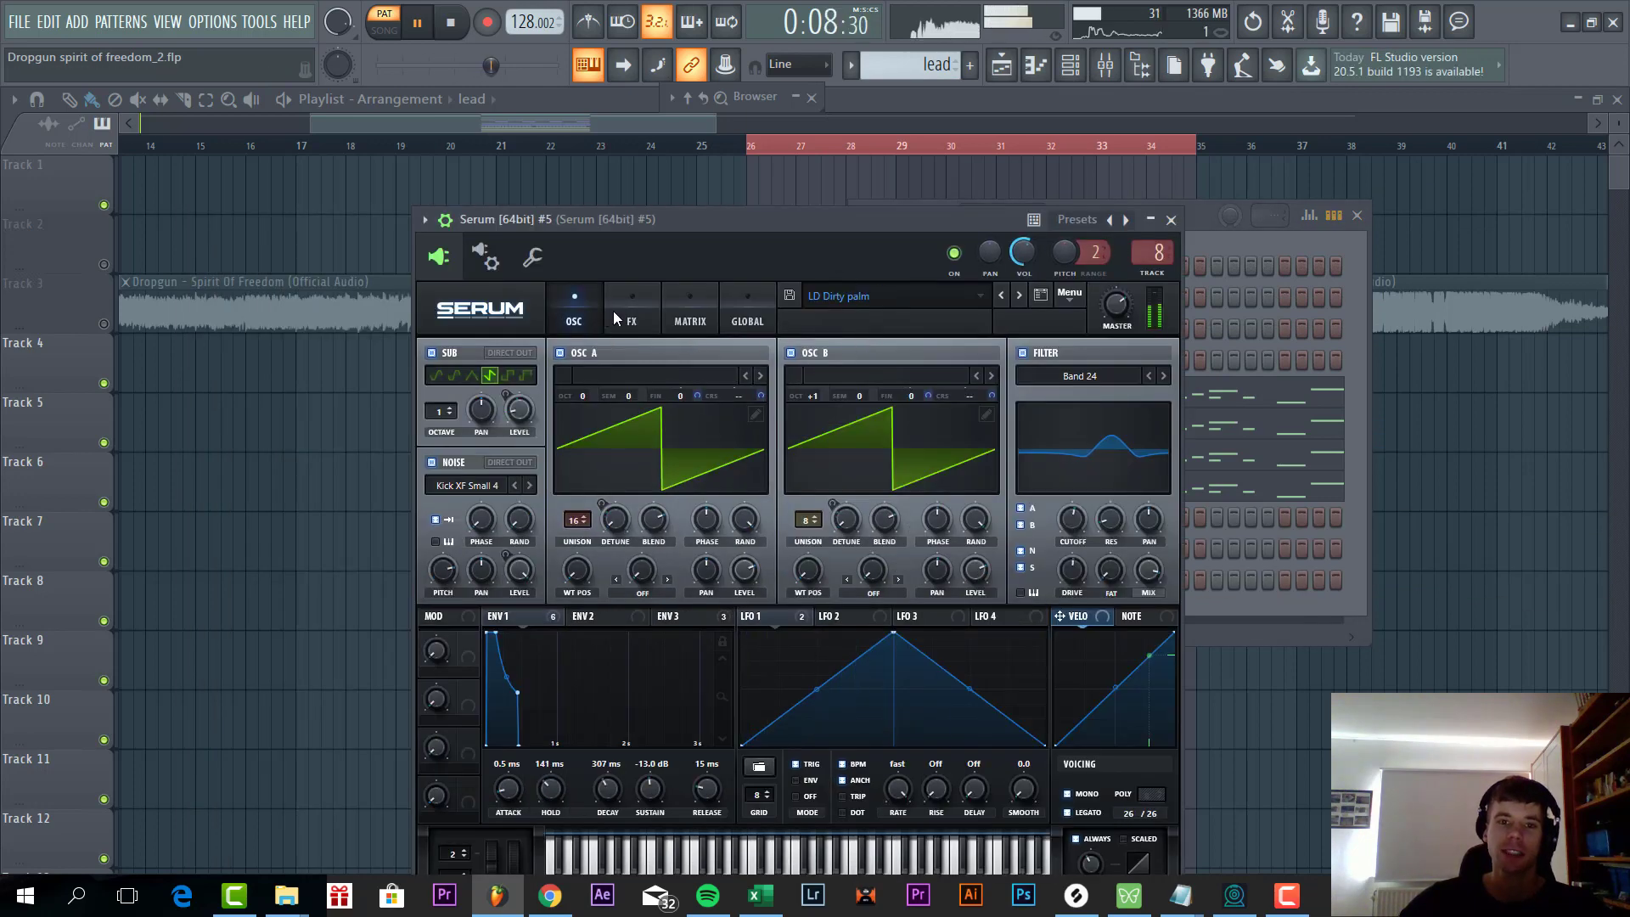
click(616, 319)
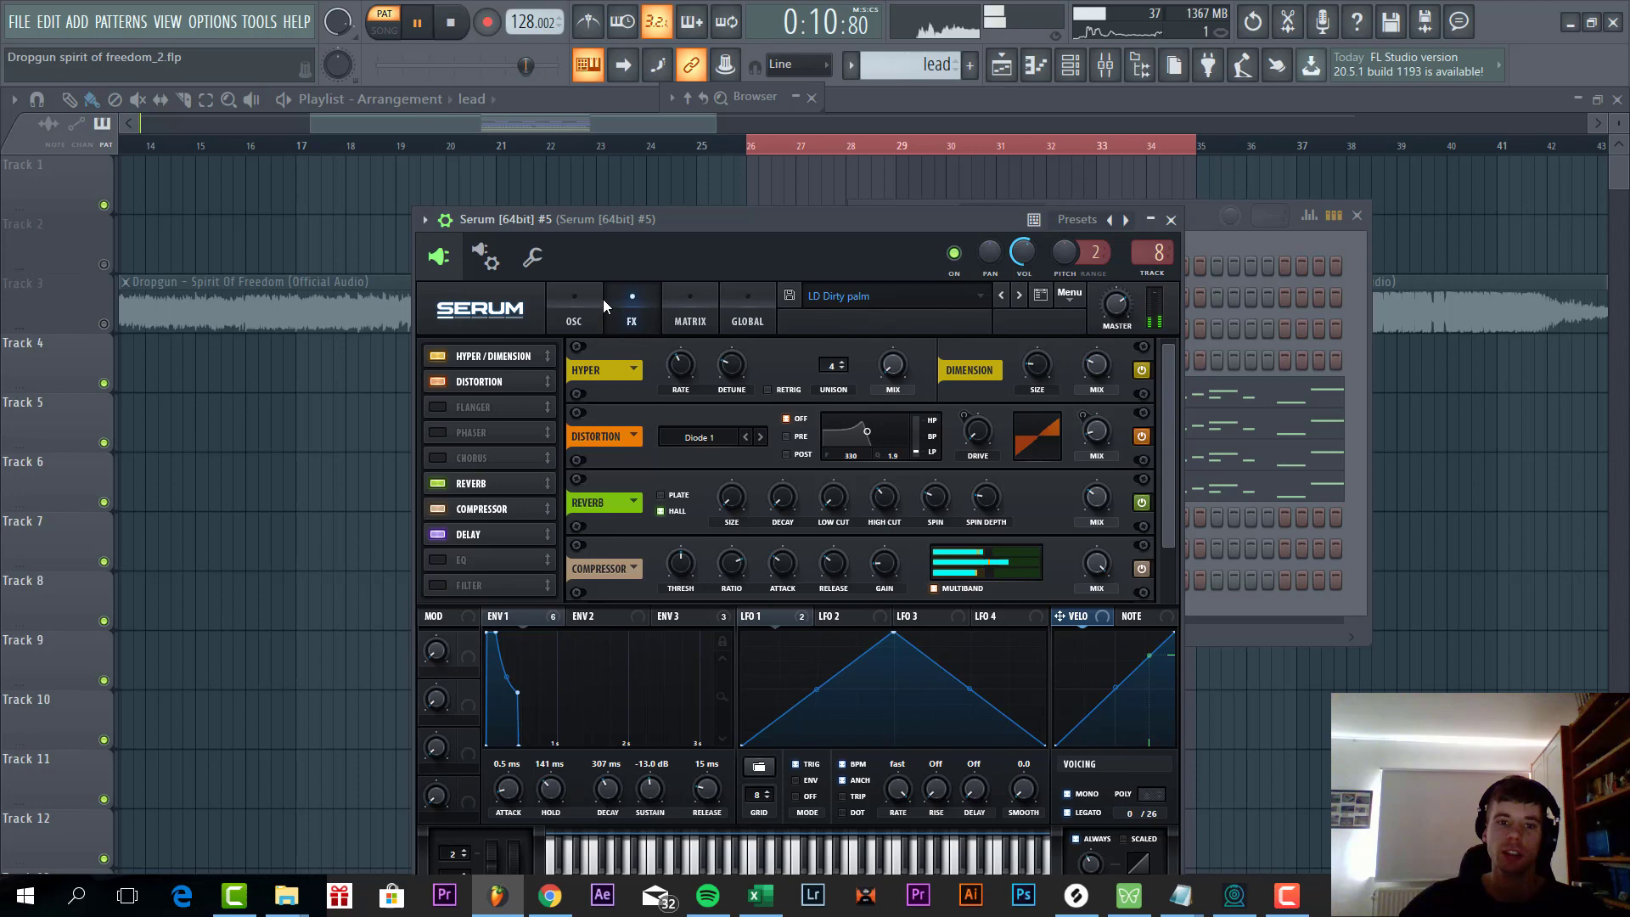
click(601, 299)
- Unmute the Serum #6 lead layer and inspect the Serum #8 and #7 patches, closing each window
click(1171, 219)
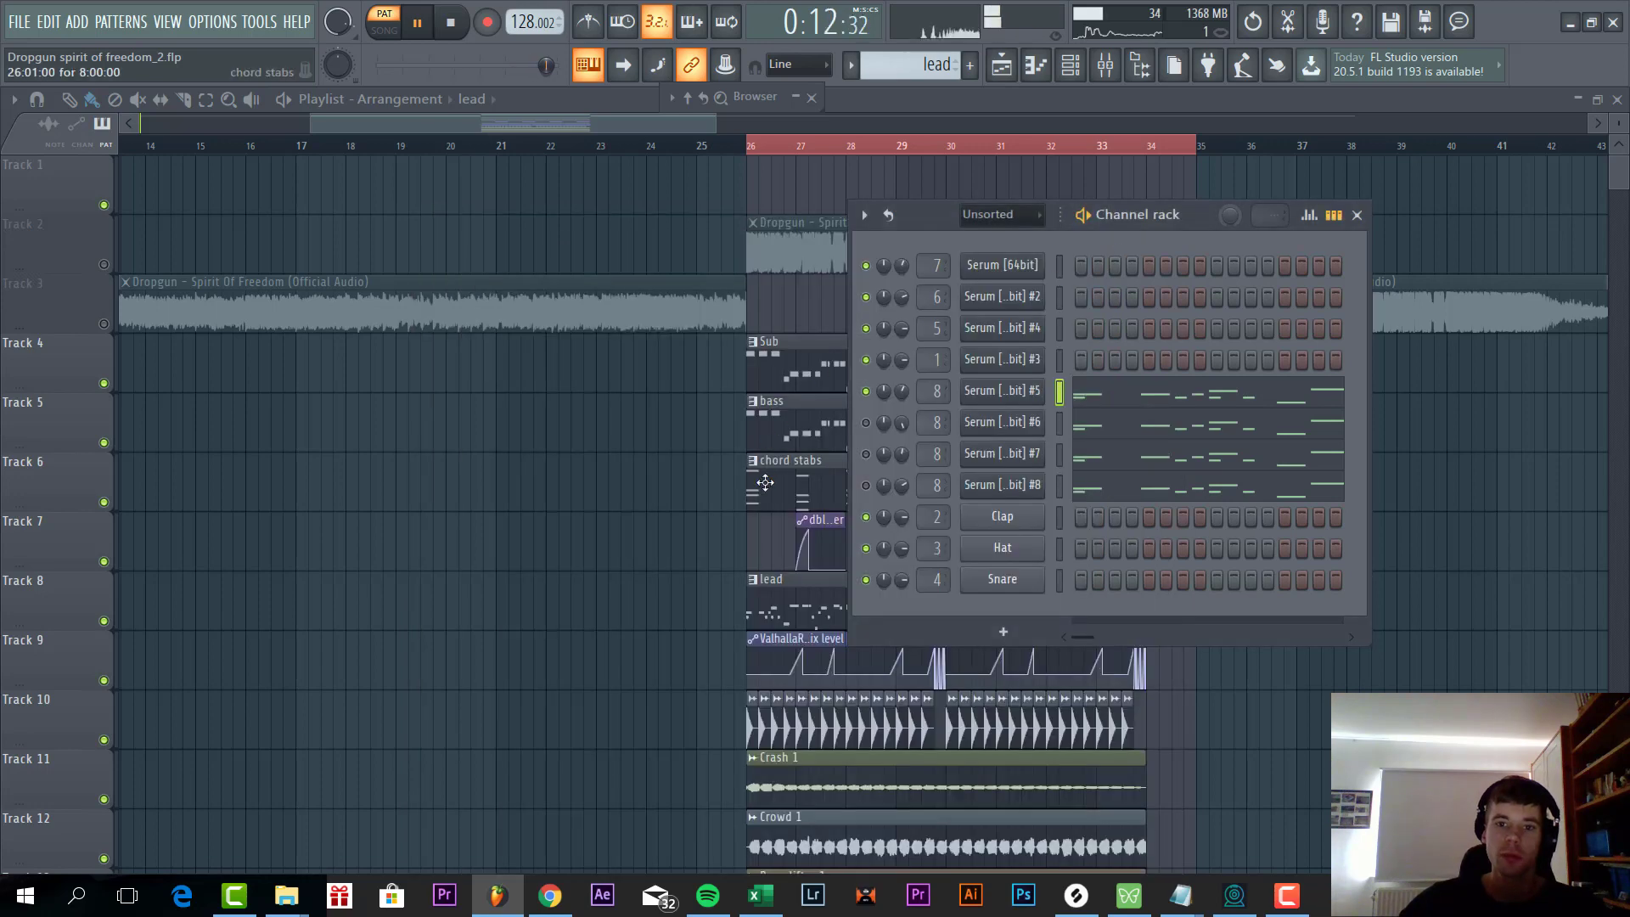
click(866, 422)
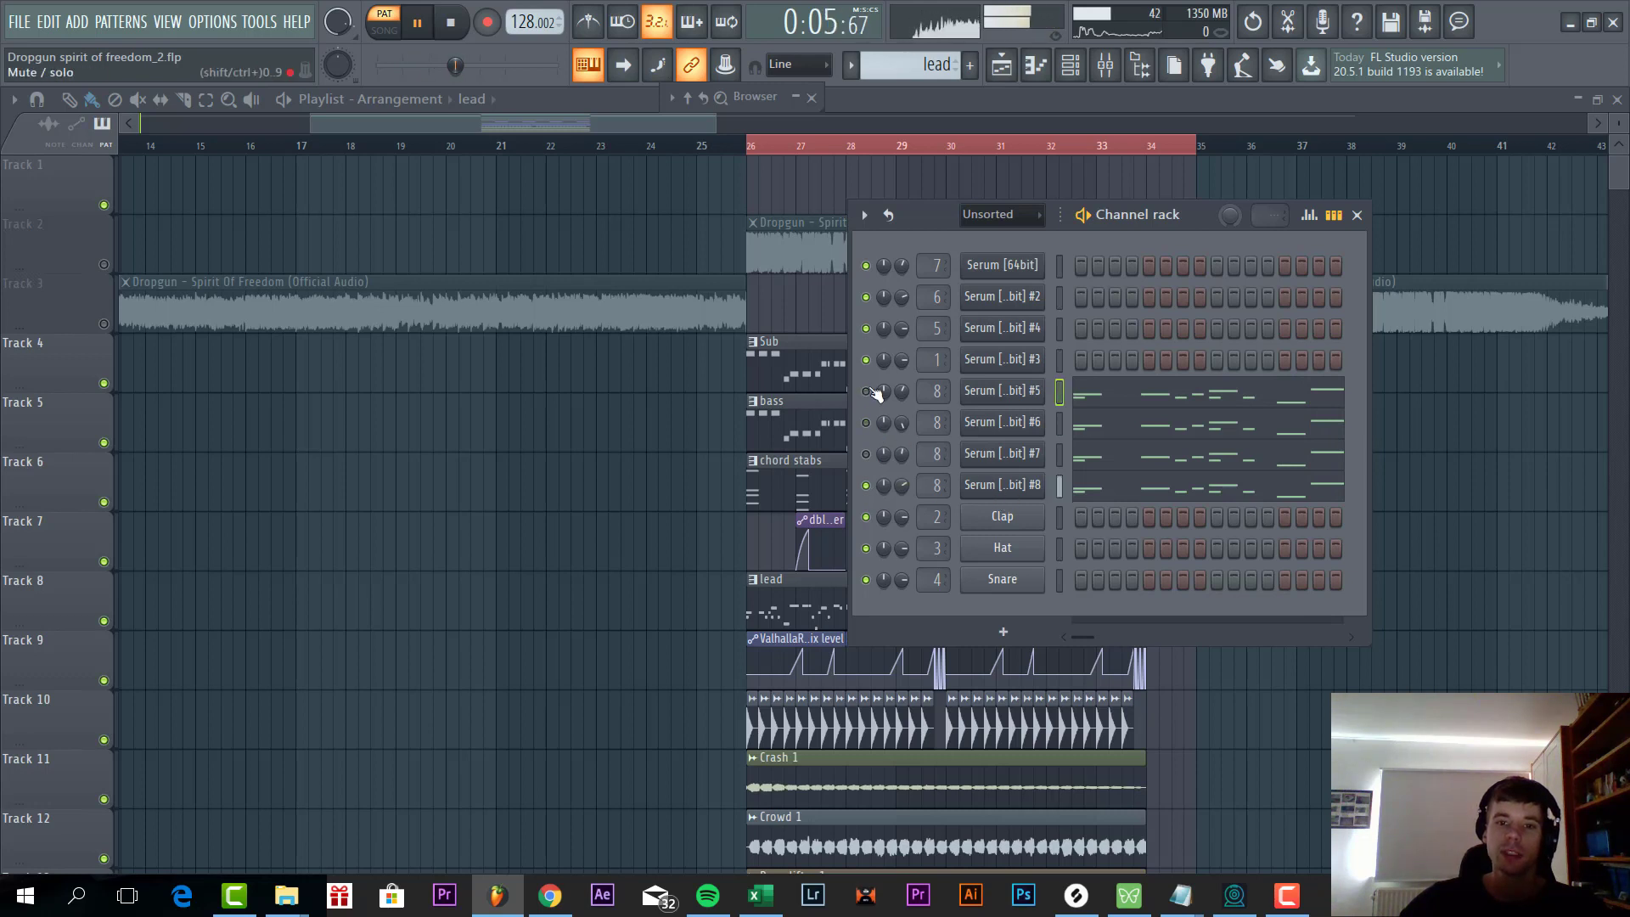
click(1003, 485)
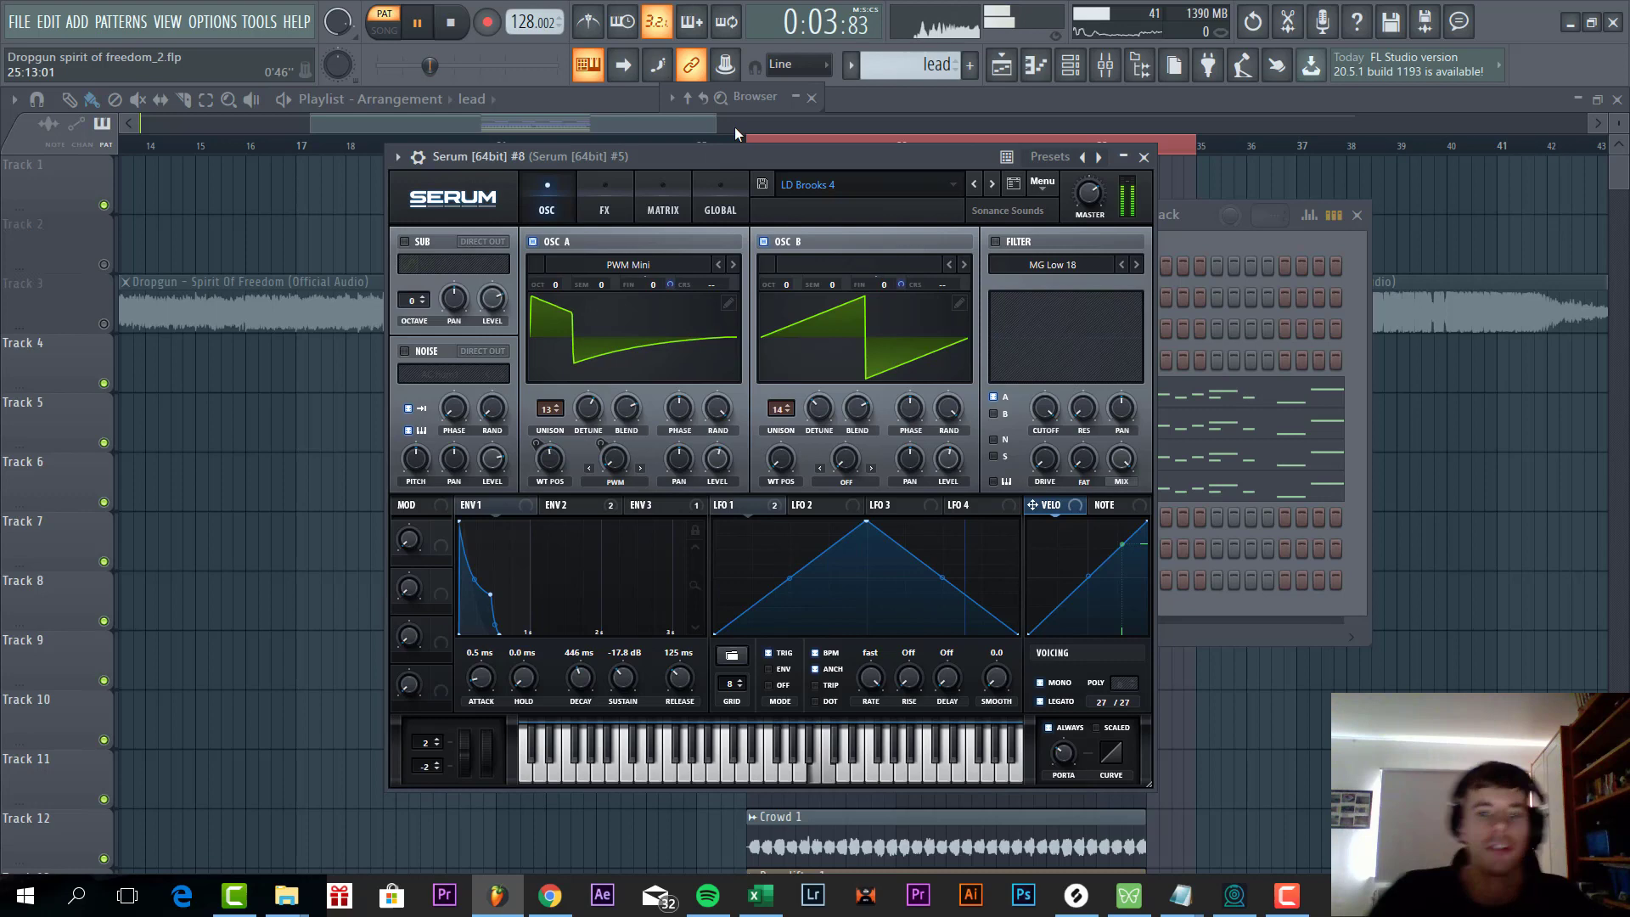
click(1144, 156)
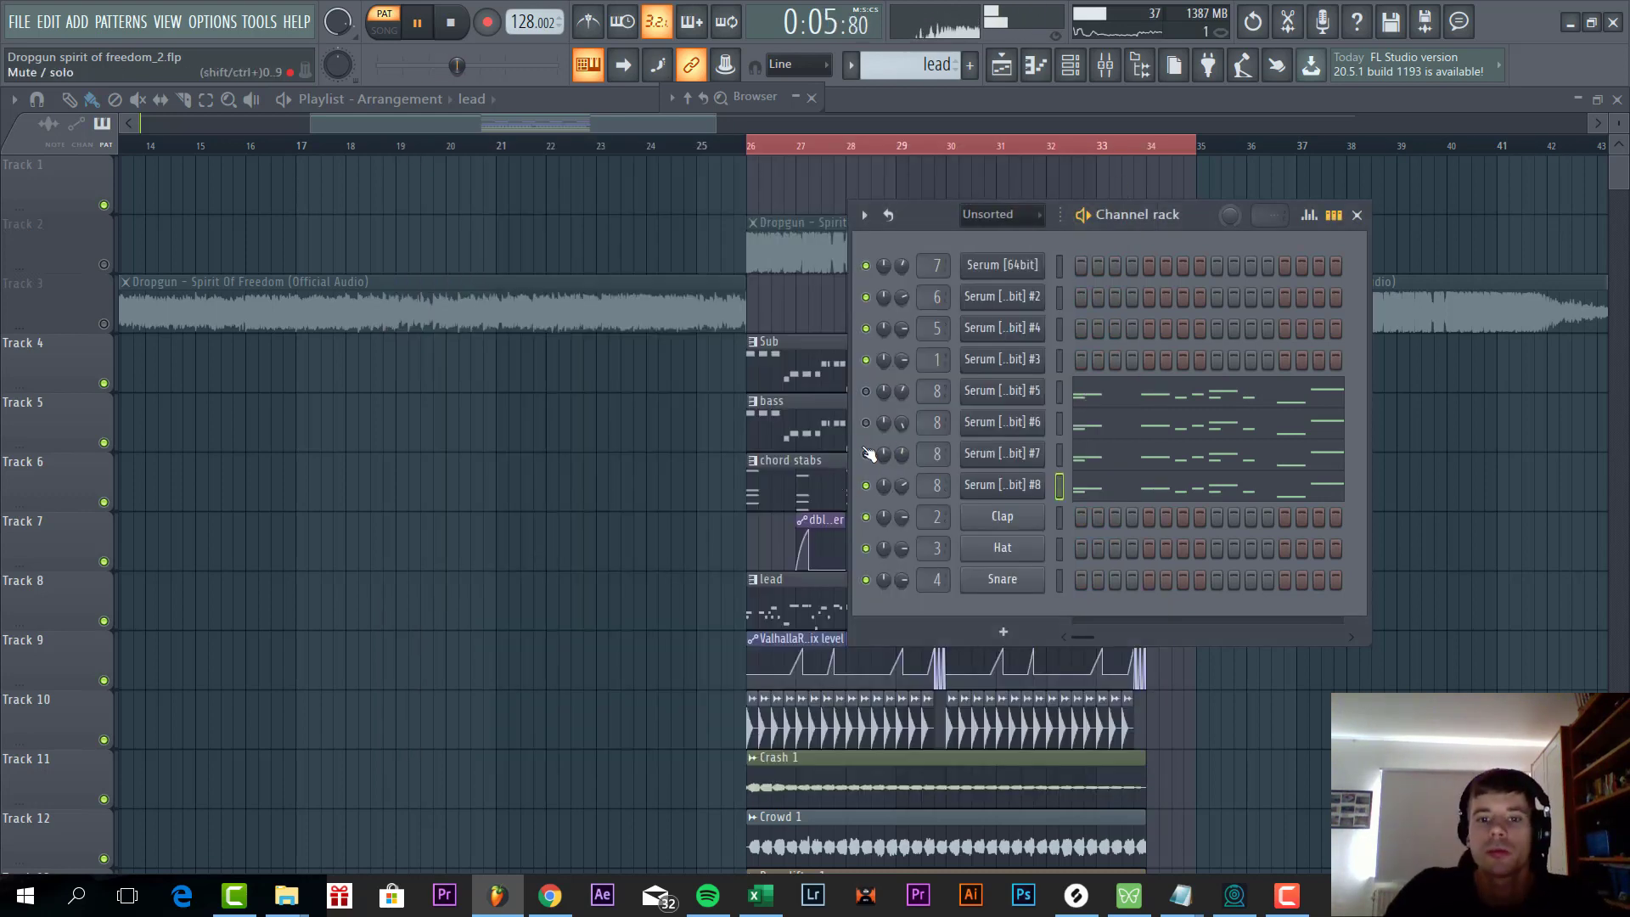
click(992, 483)
drag(1232, 272, 744, 245)
click(1166, 256)
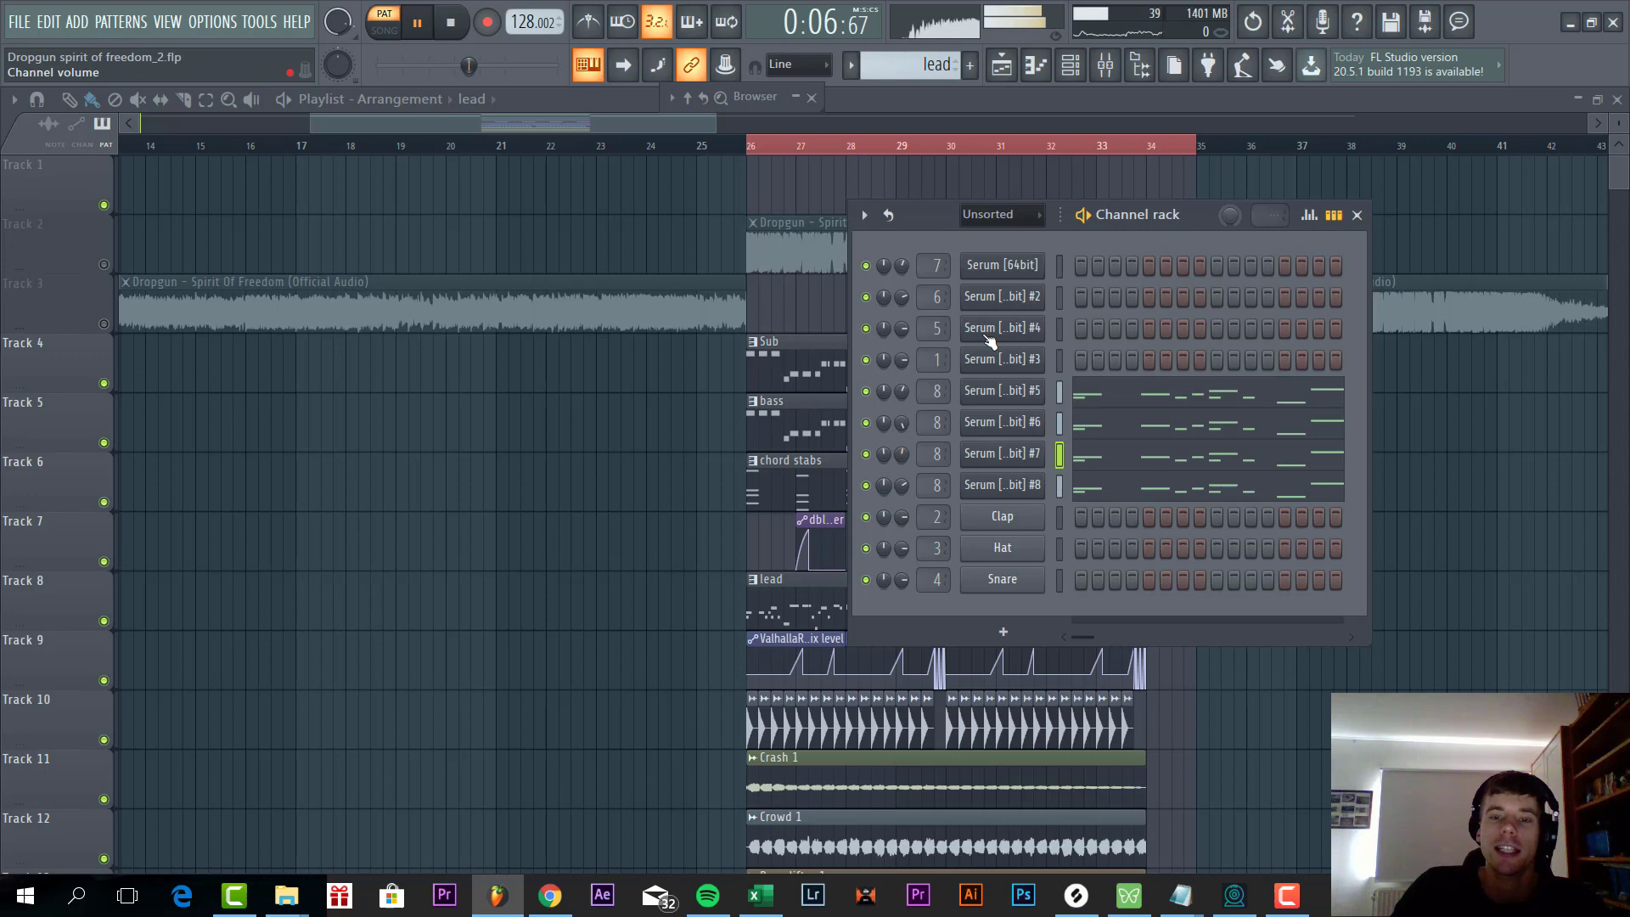
- Inspect the lead insert's Pro-Q 2 high-pass EQ in the mixer
click(1106, 75)
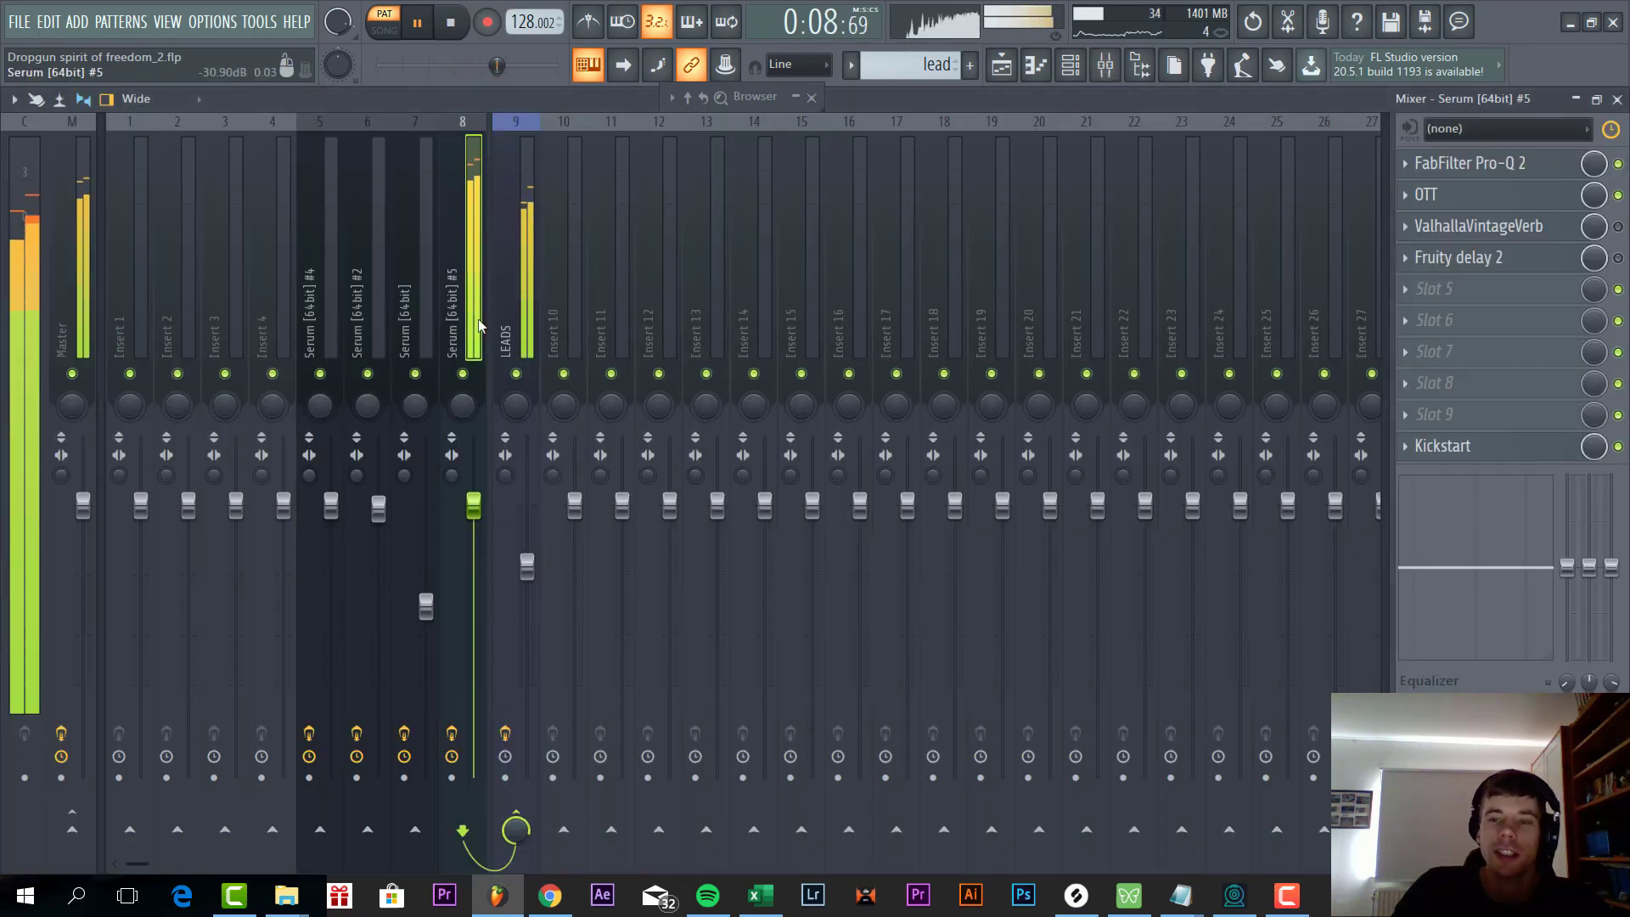
click(1529, 163)
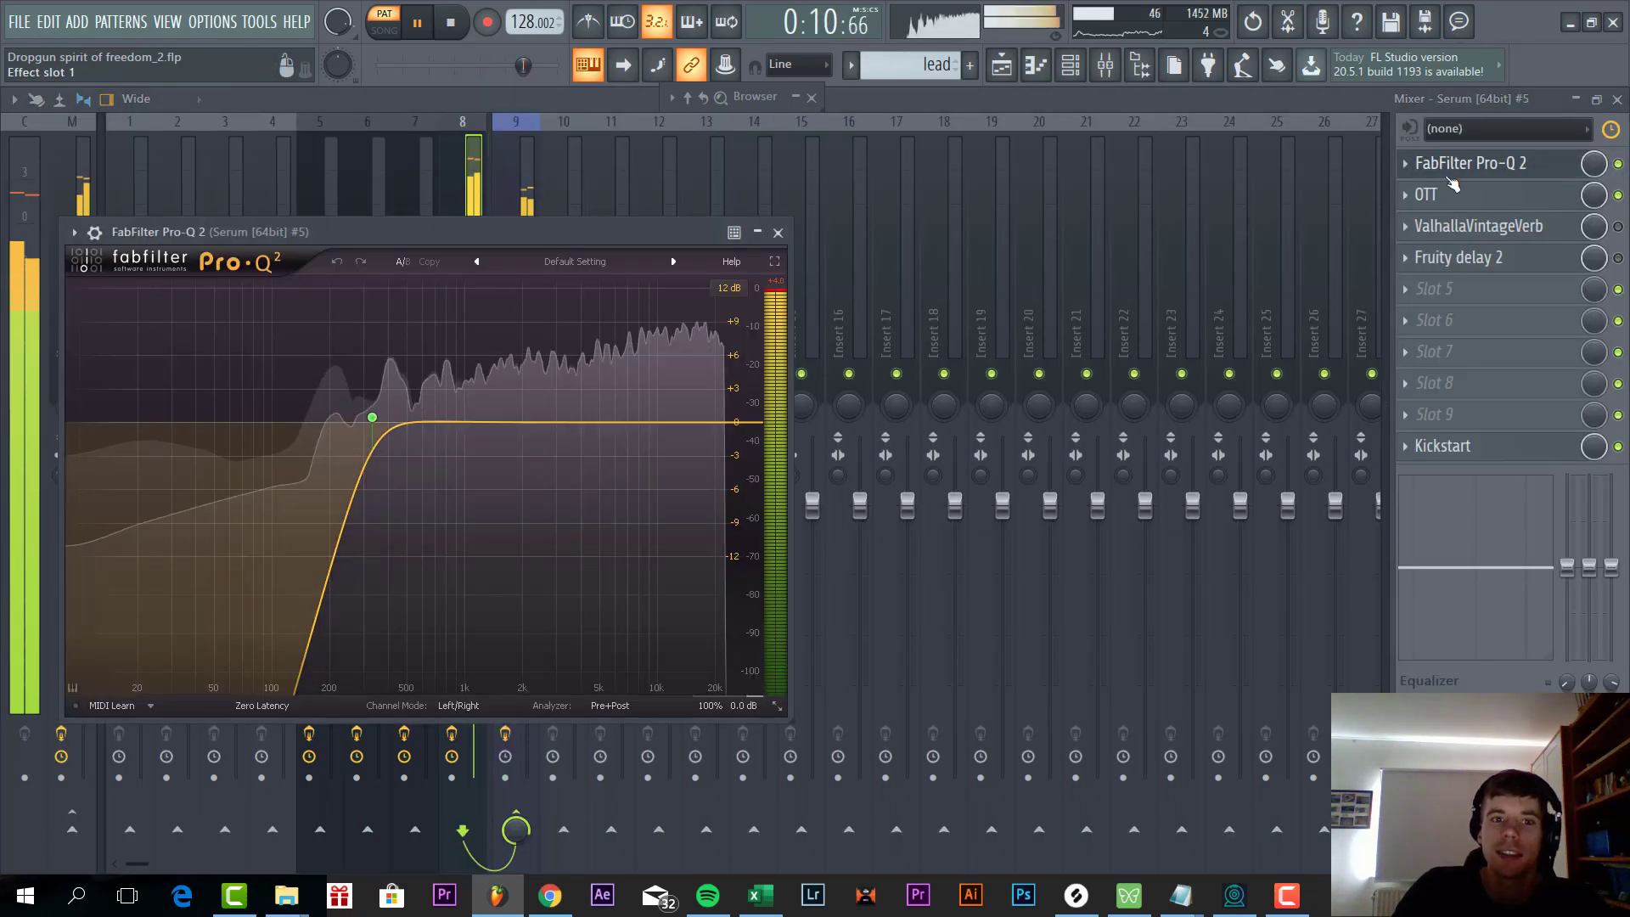
drag(404, 232, 600, 204)
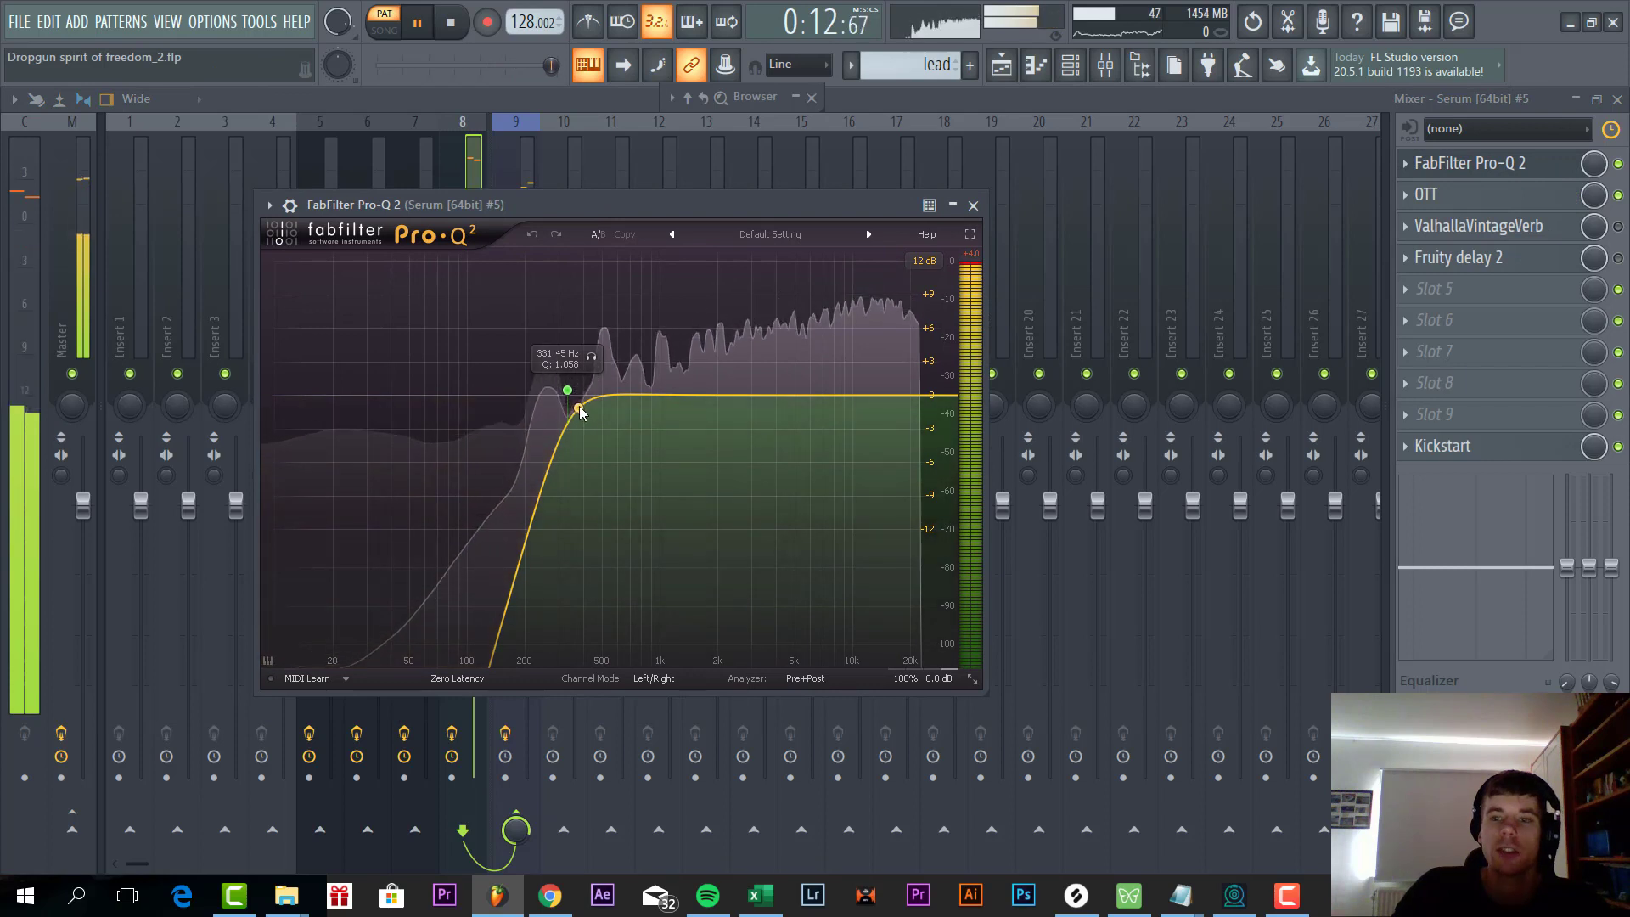
- Check the OTT compressor, bypassing and re-enabling it, then bring up the Kickstart sidechain plugin
click(1460, 195)
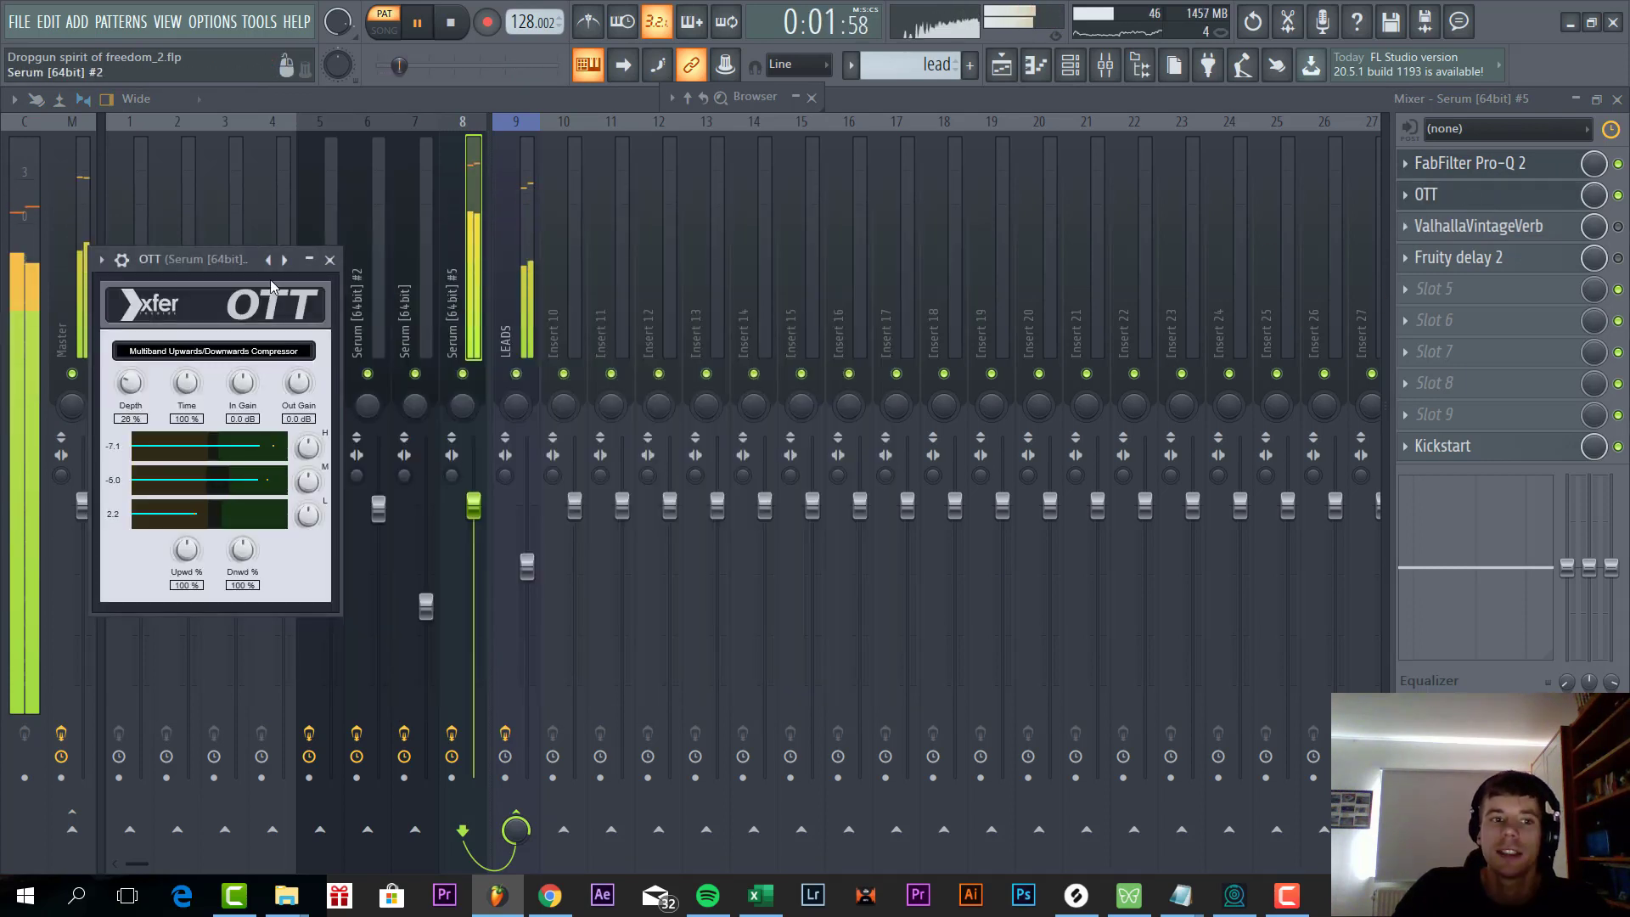
click(1460, 194)
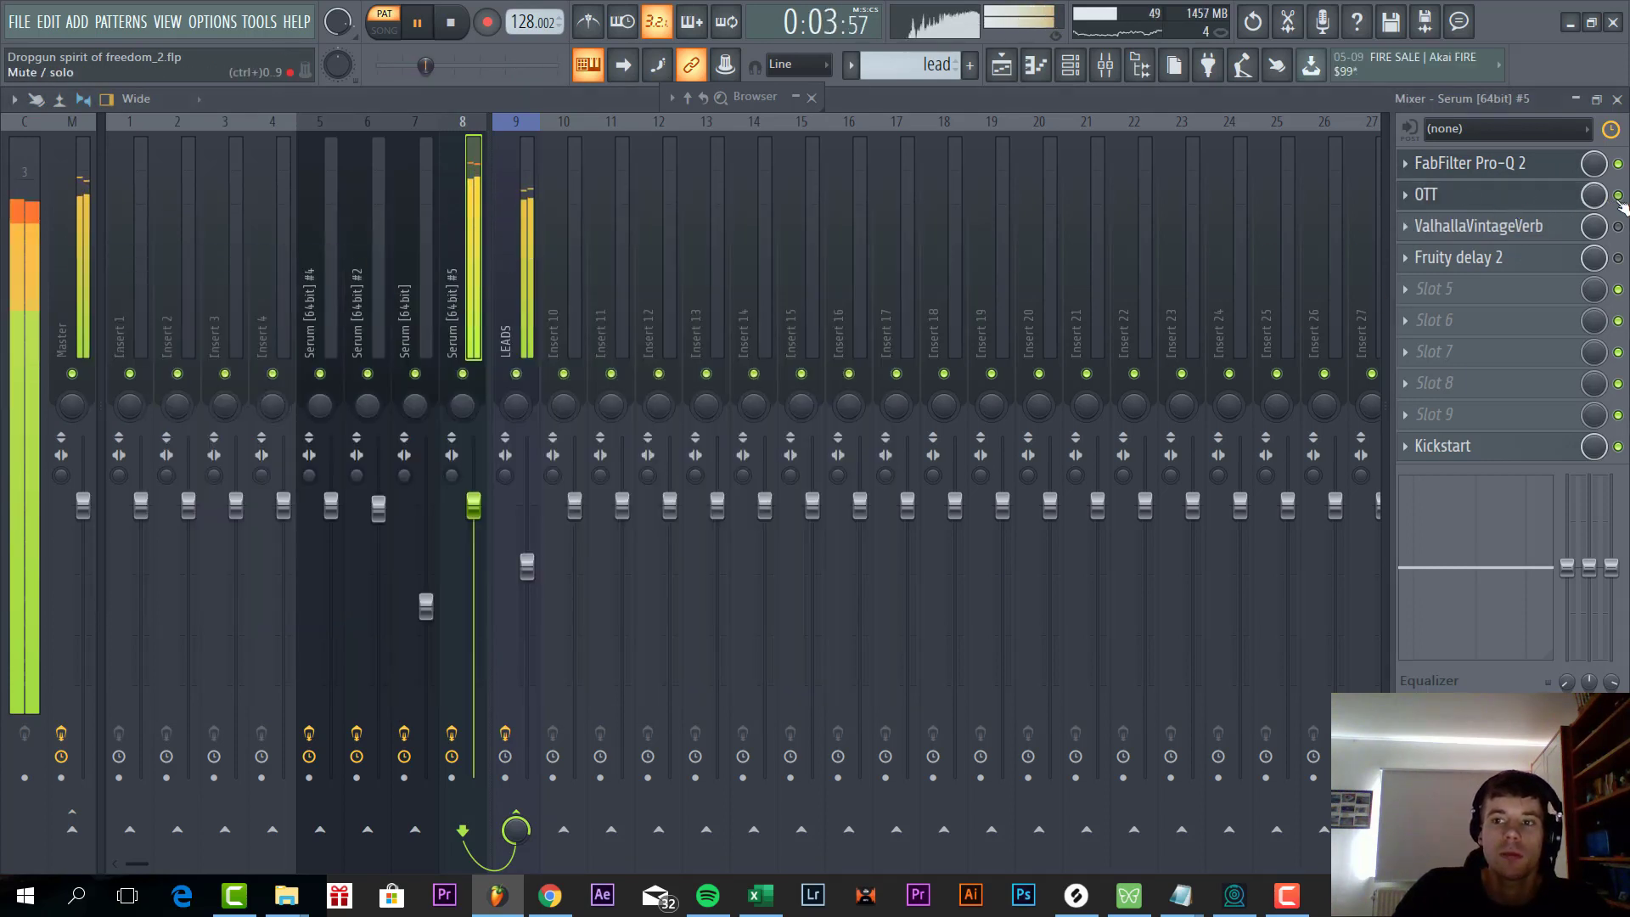
click(1618, 194)
click(1619, 196)
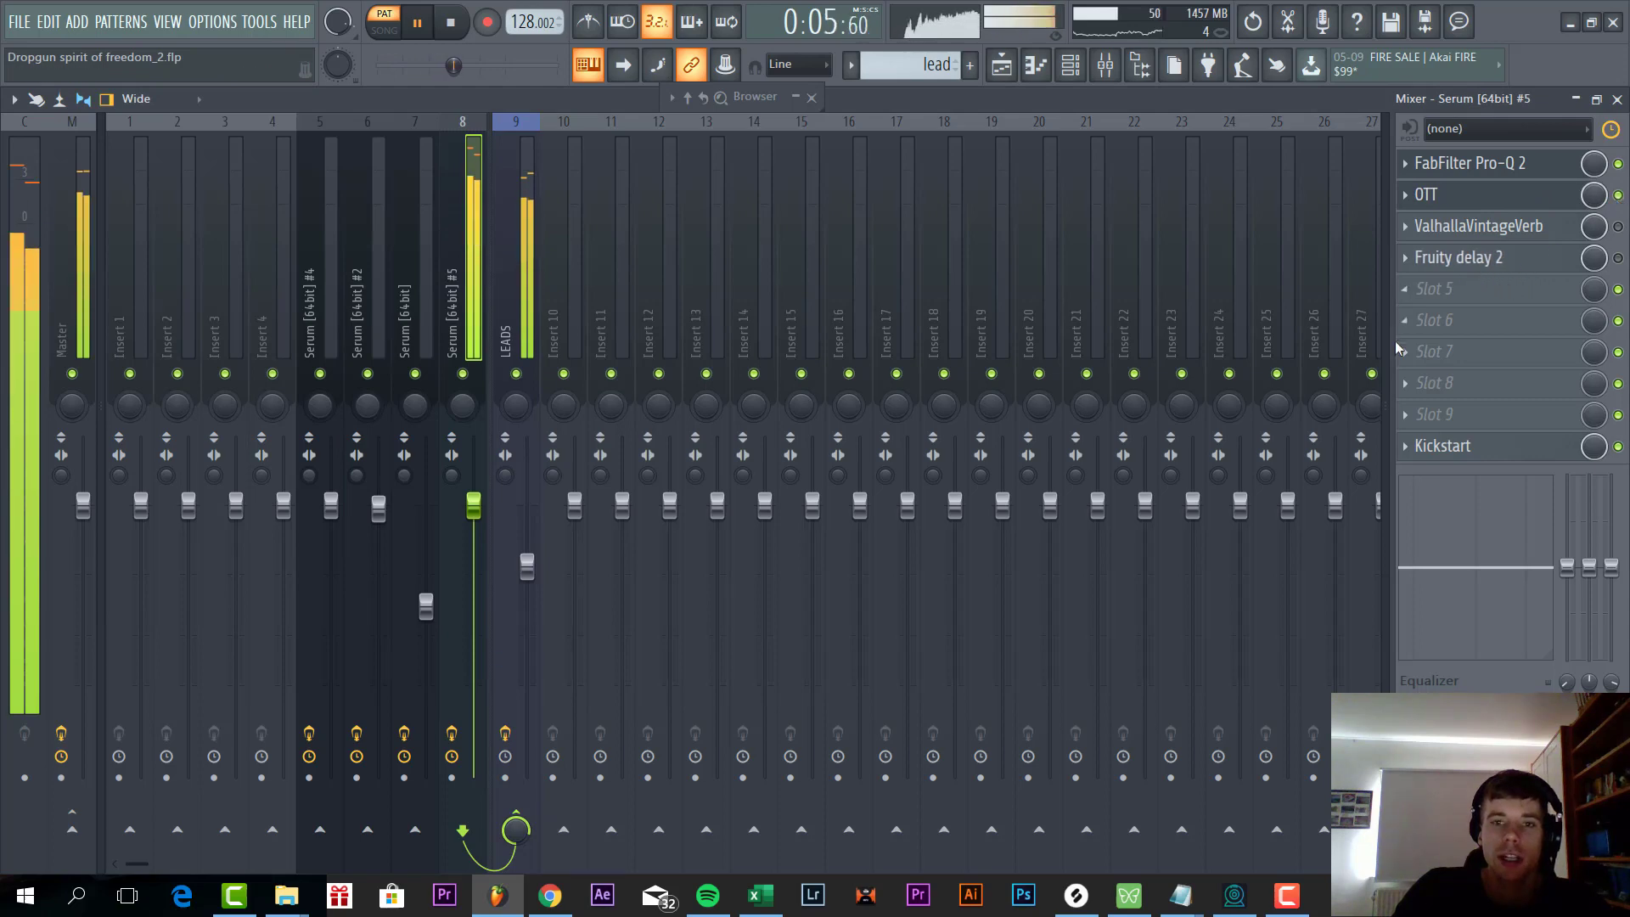
click(1435, 448)
drag(213, 254, 565, 283)
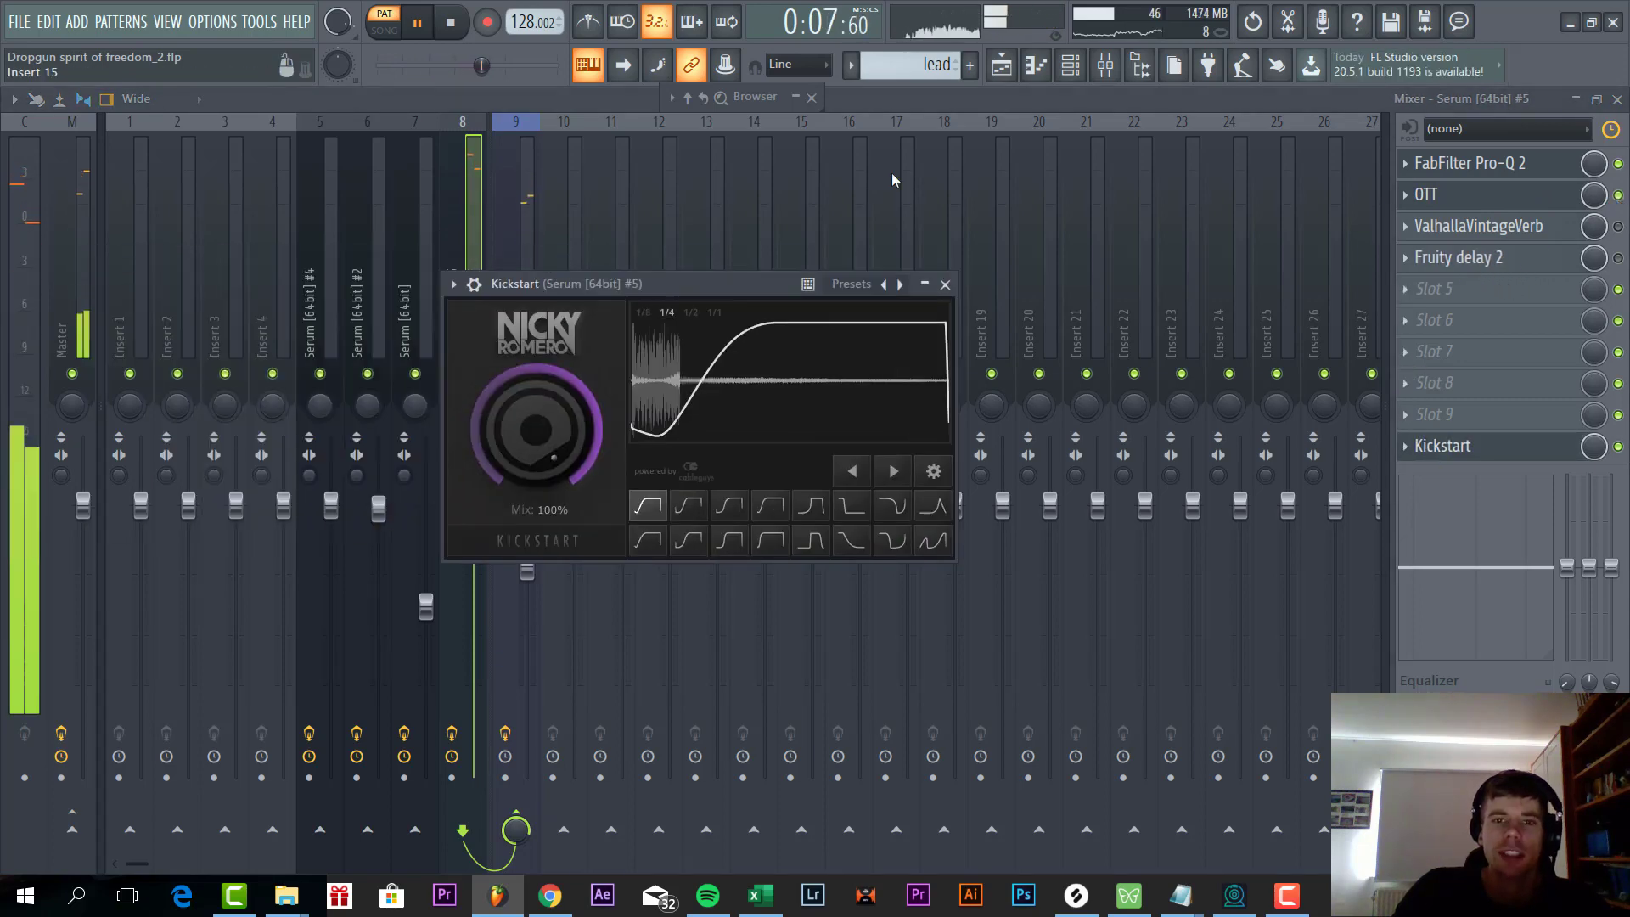
- Solo the Sub track, let the bass track play alongside it, and play the drop in Song mode
click(1000, 64)
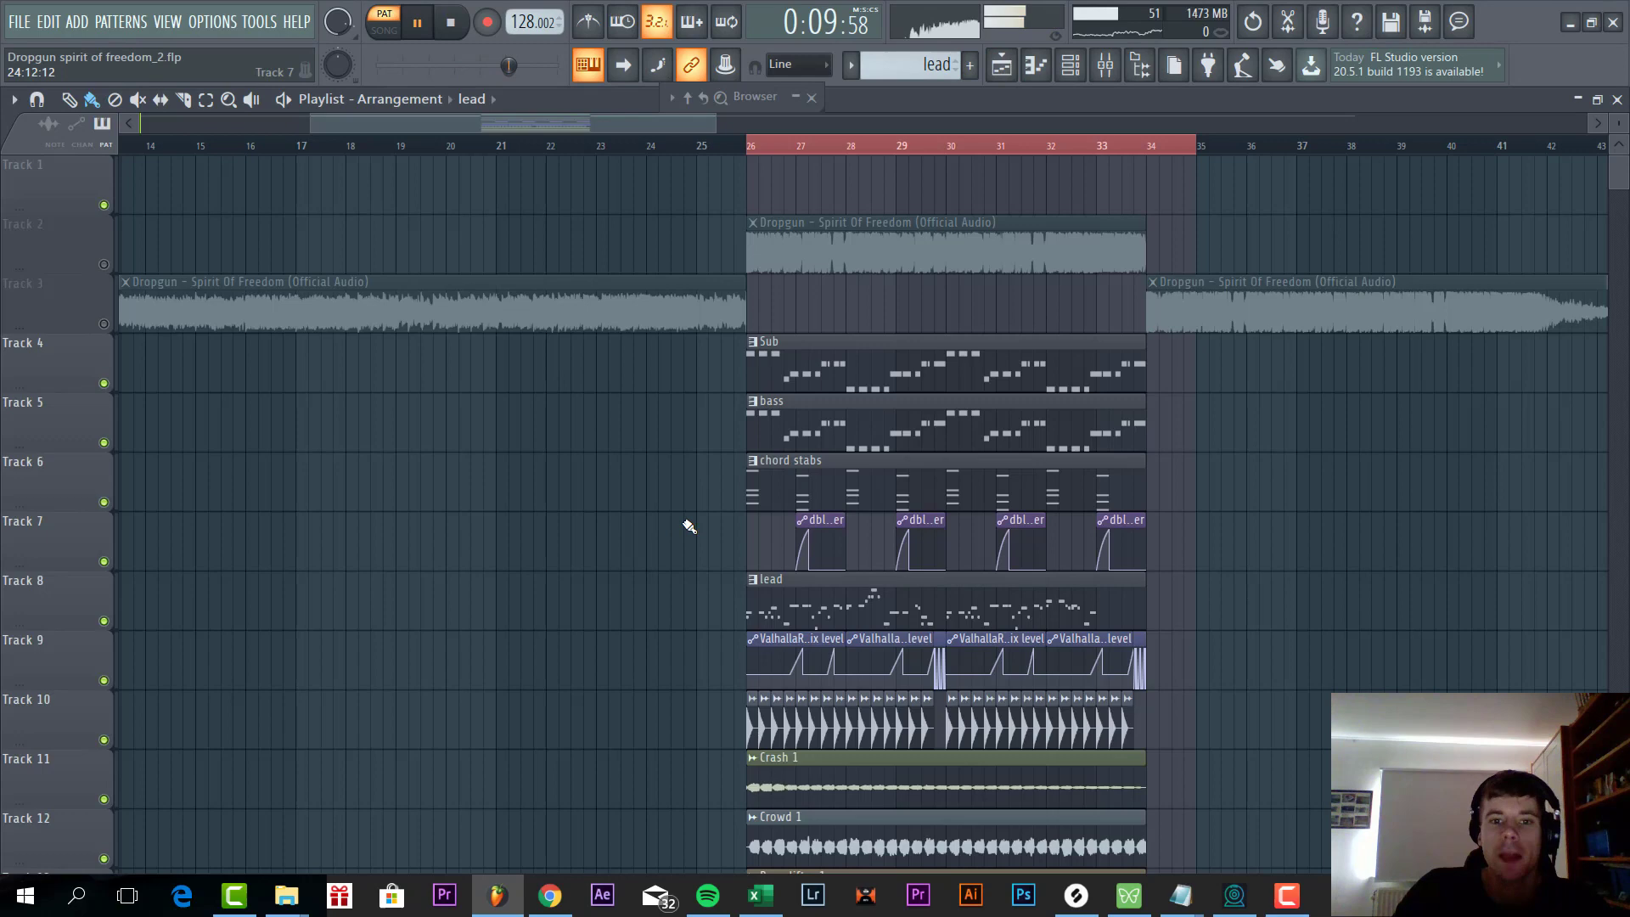
scroll(672, 522, down, 3)
scroll(830, 531, up, 2)
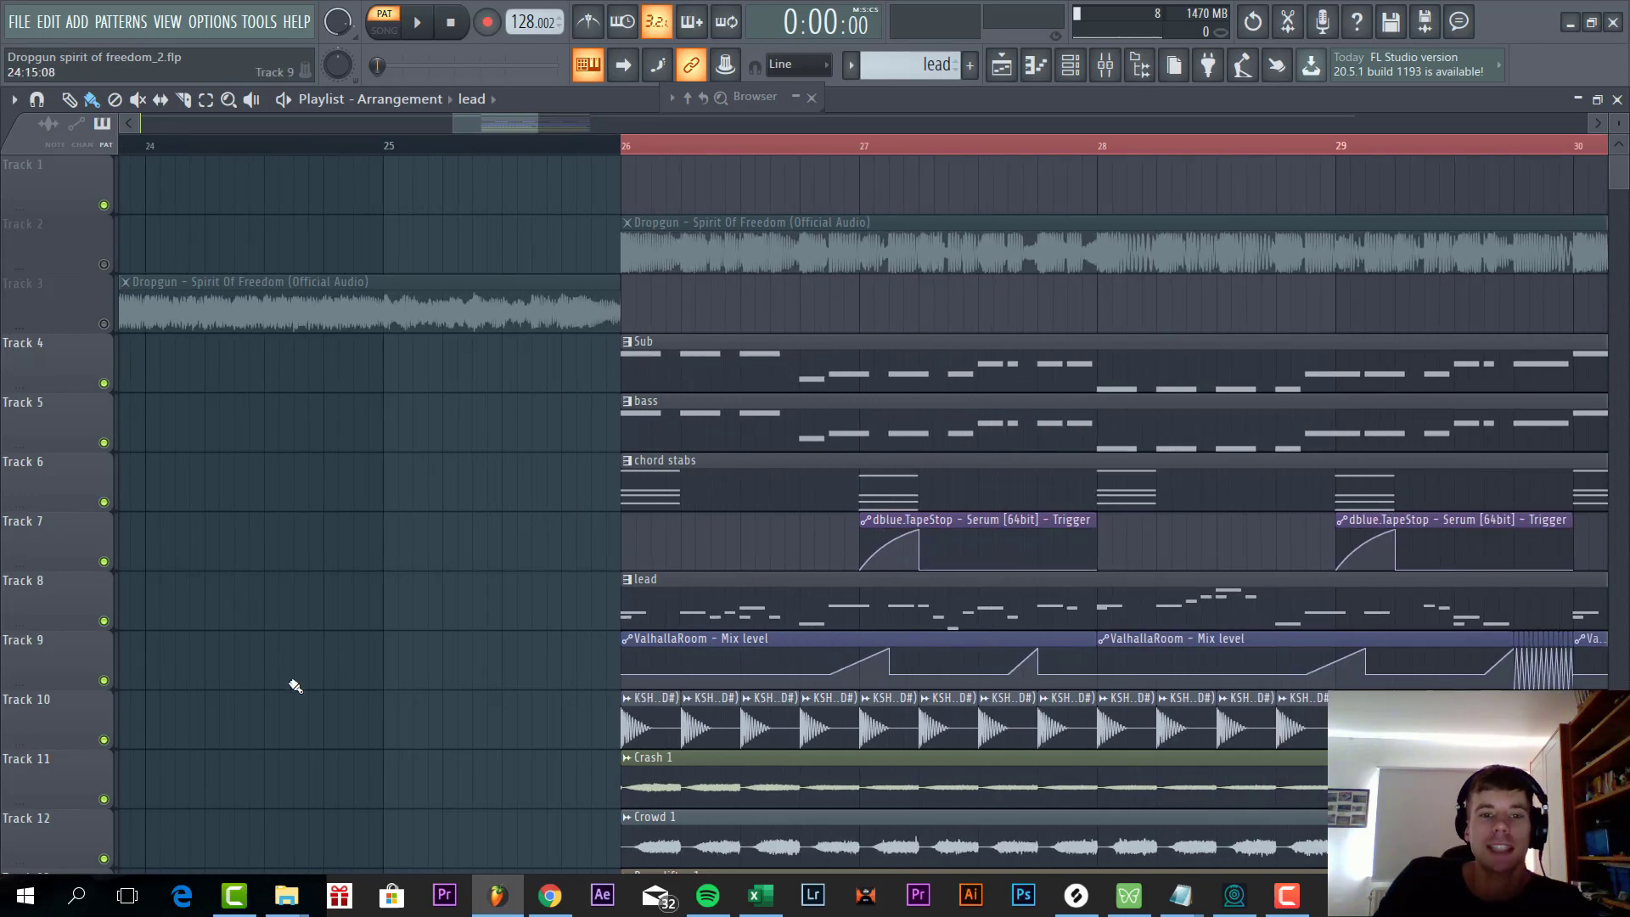
scroll(291, 680, down, 2)
right_click(103, 383)
click(104, 442)
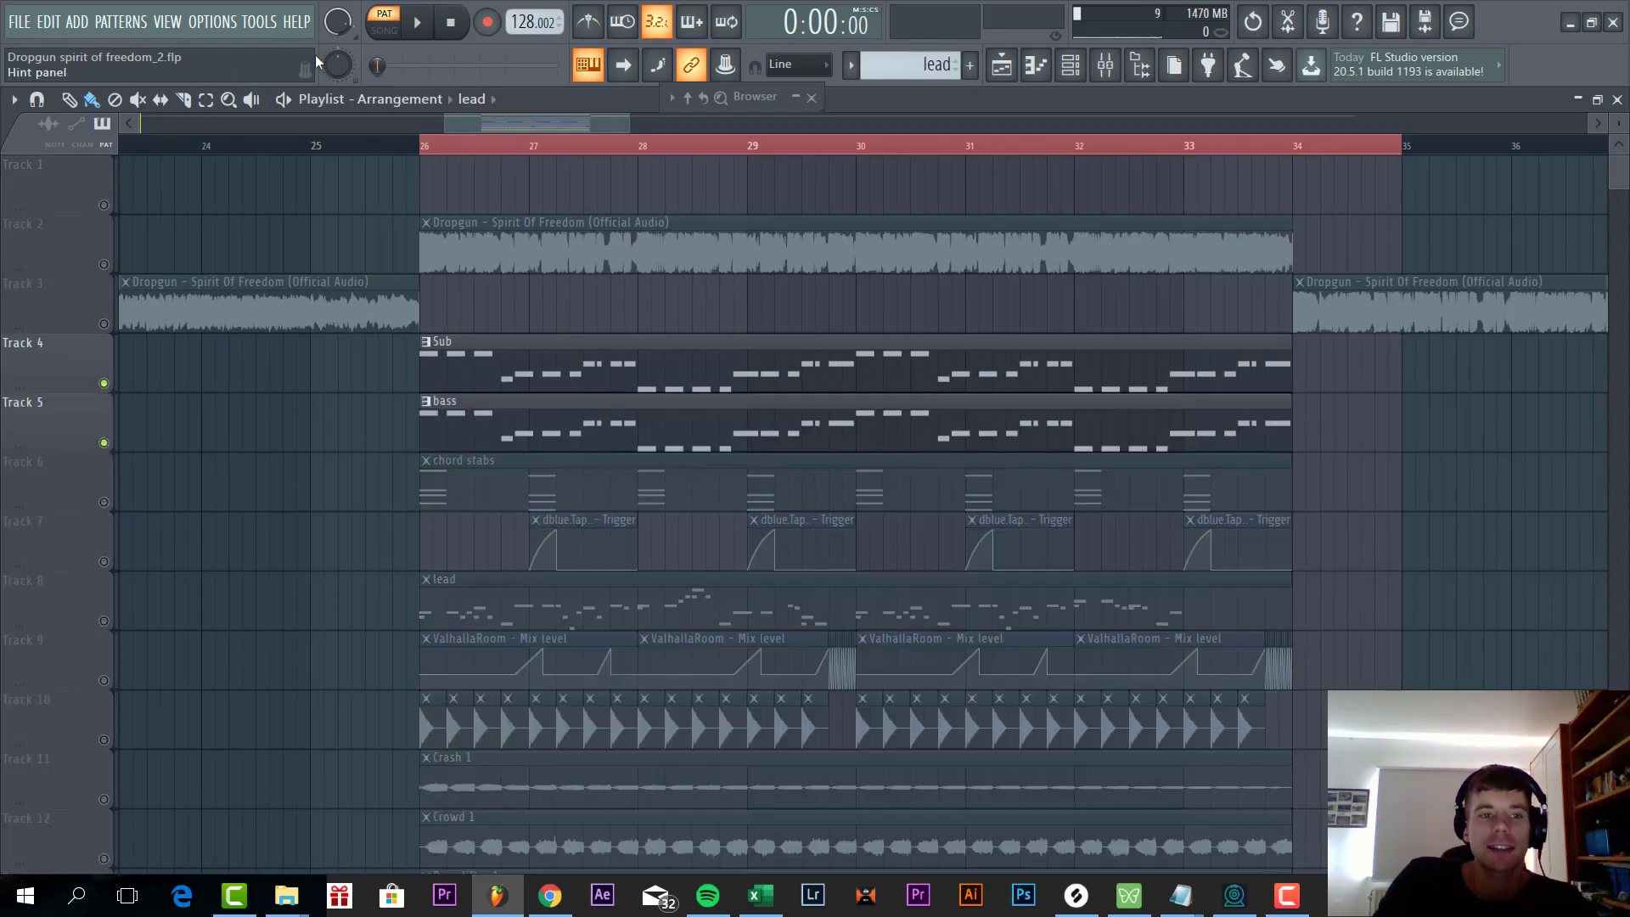
click(439, 149)
key(space)
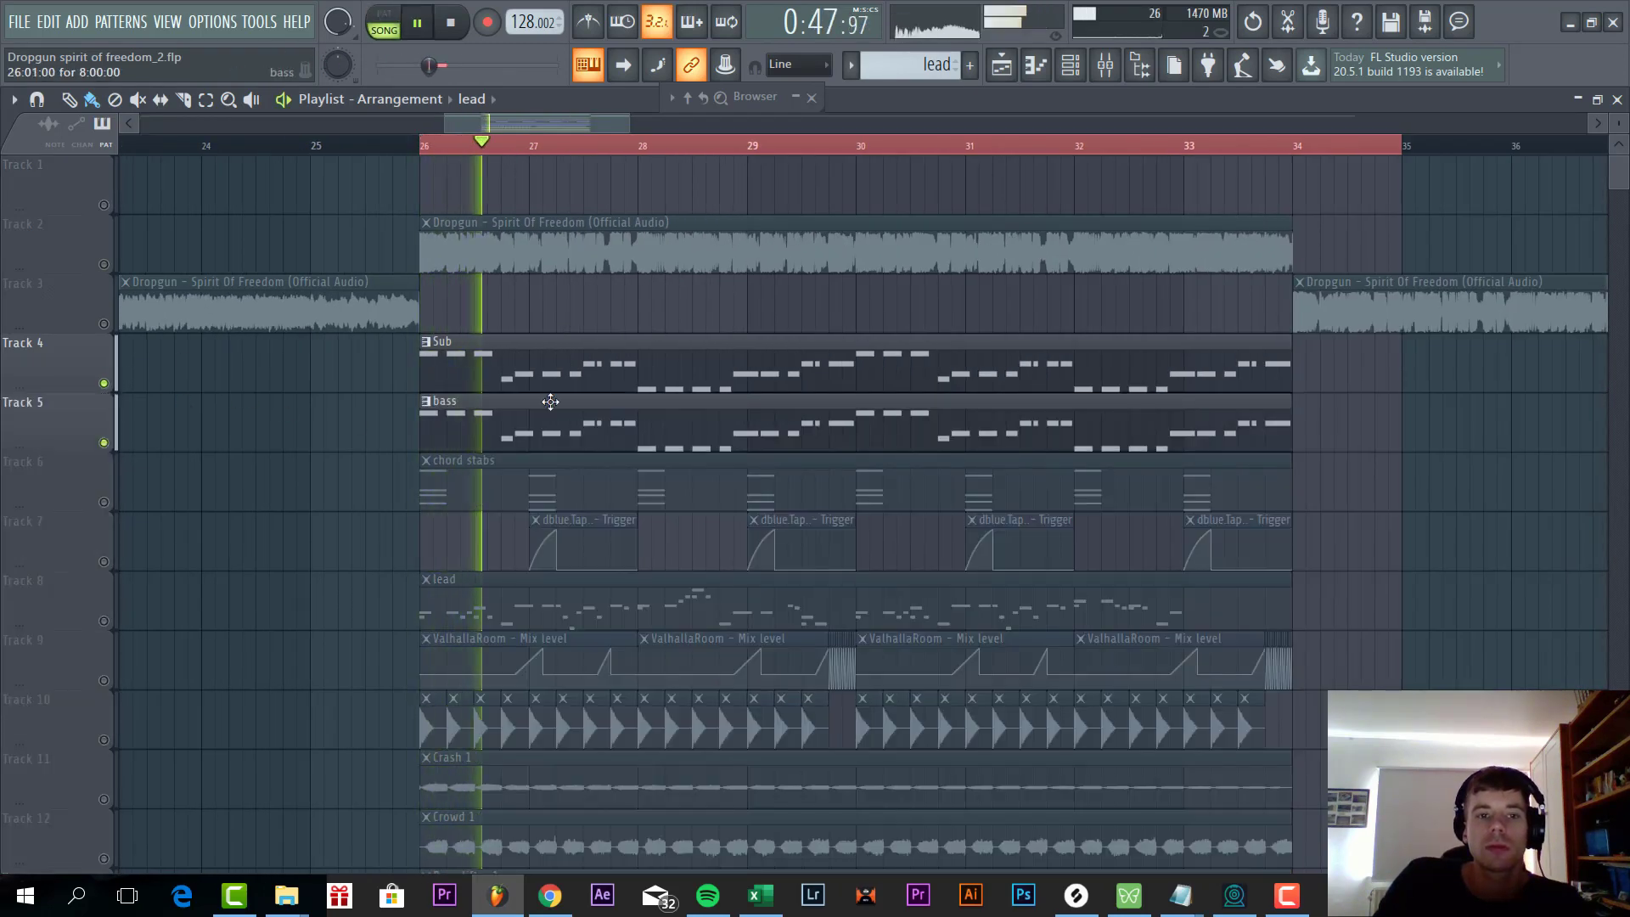
- Mute the bass track, check the Sub pattern's channel rack, then show the bass pattern's channel rack
click(104, 442)
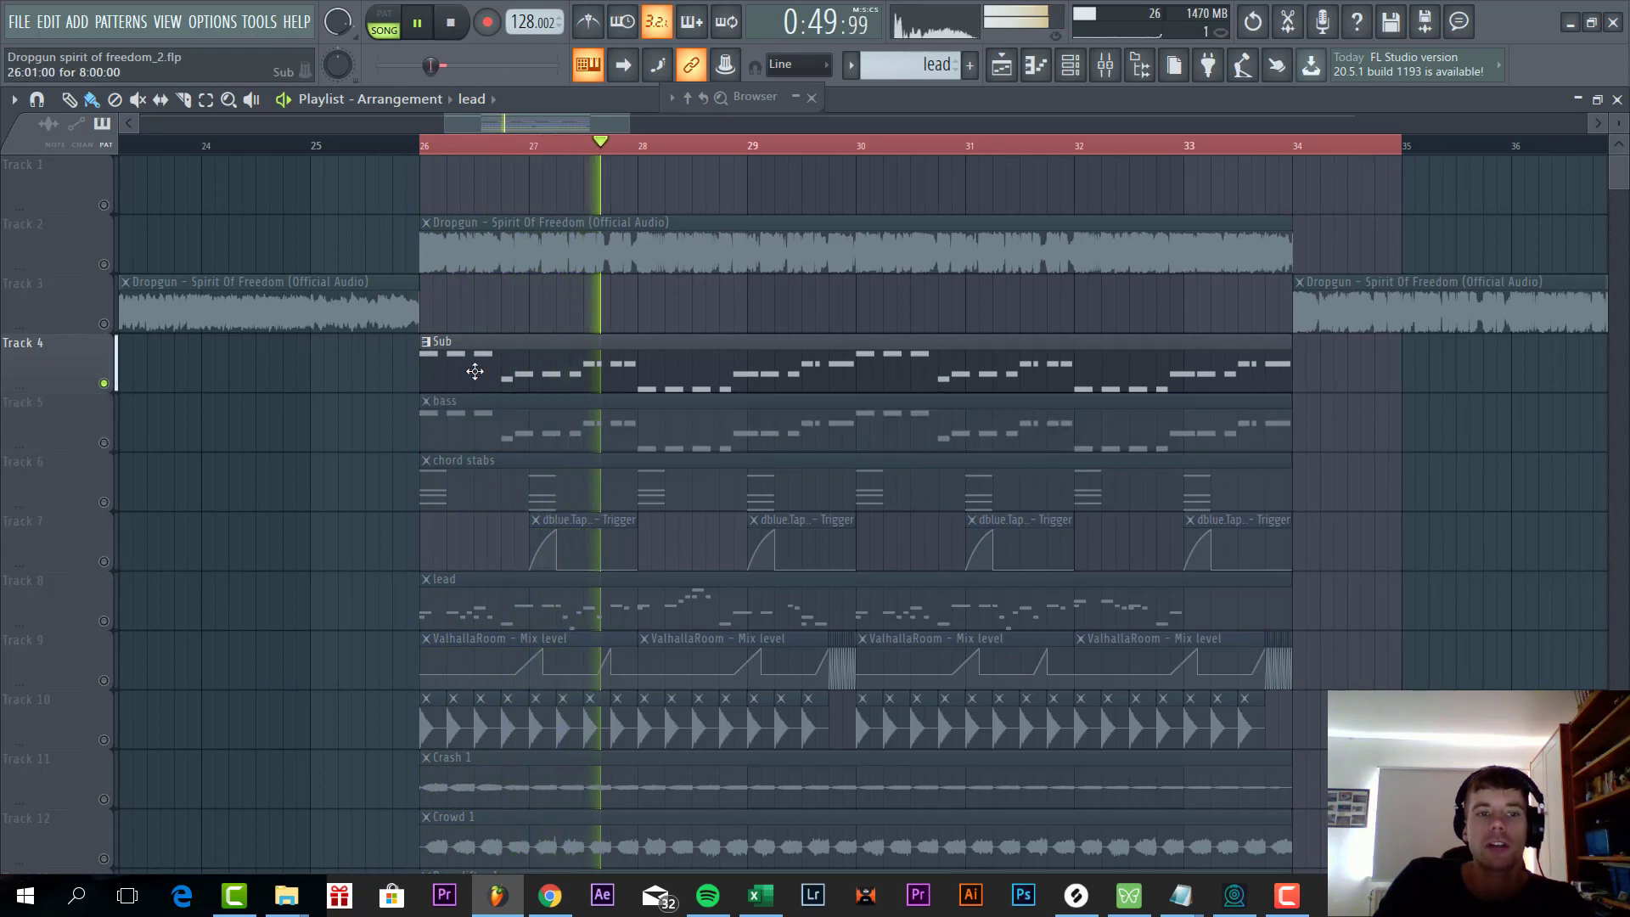
click(473, 371)
key(F6)
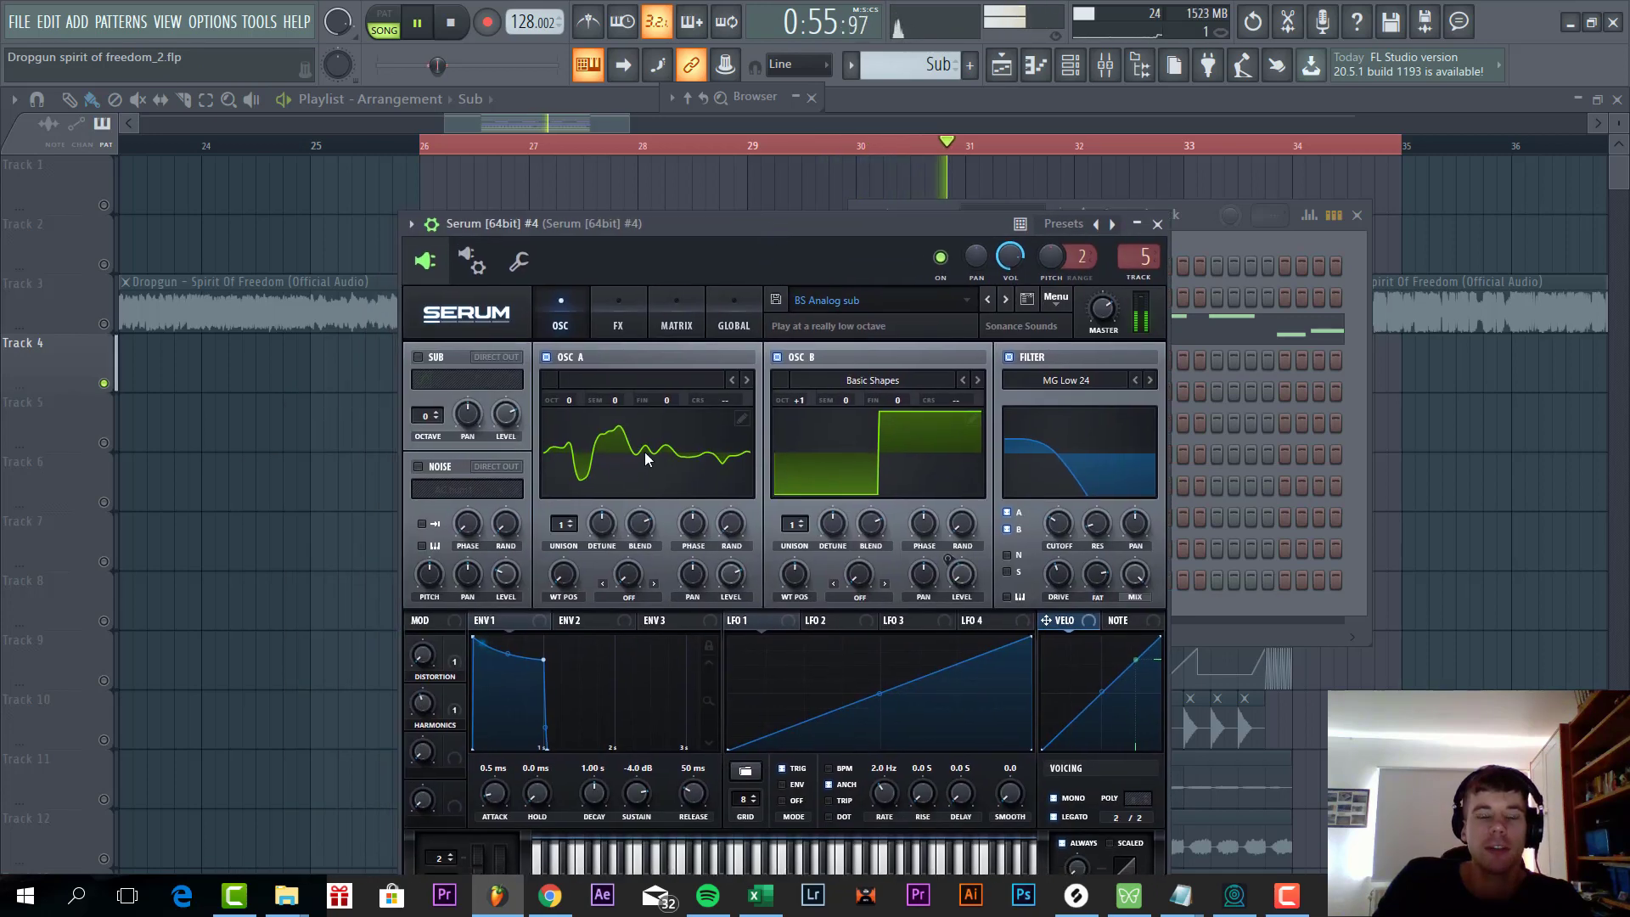
key(F12)
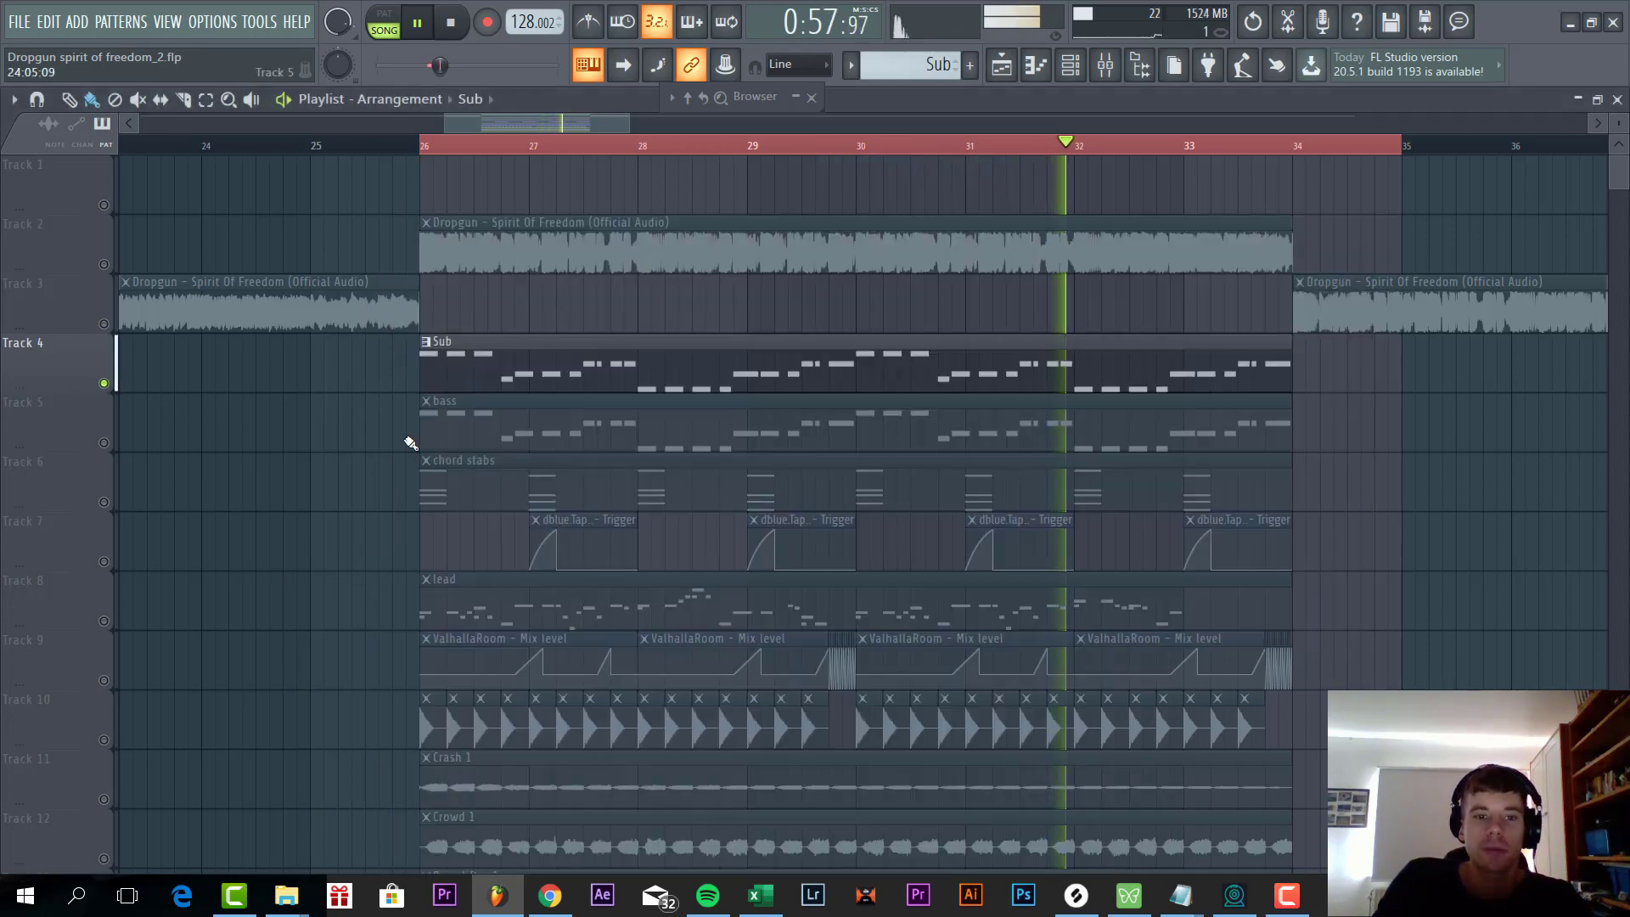
click(563, 399)
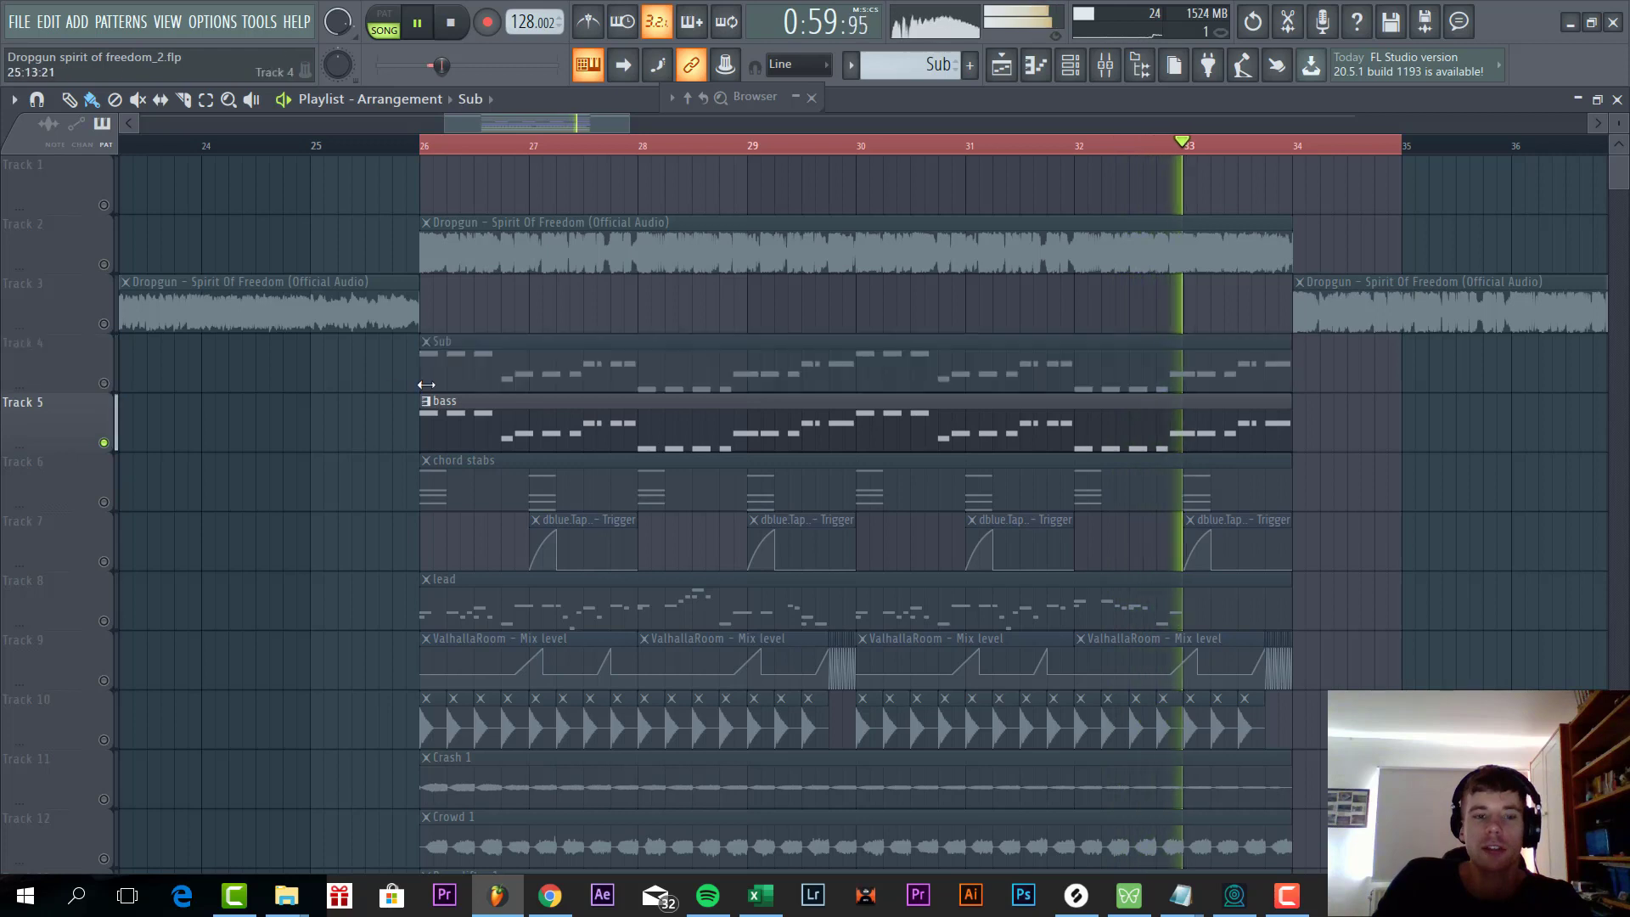
key(F6)
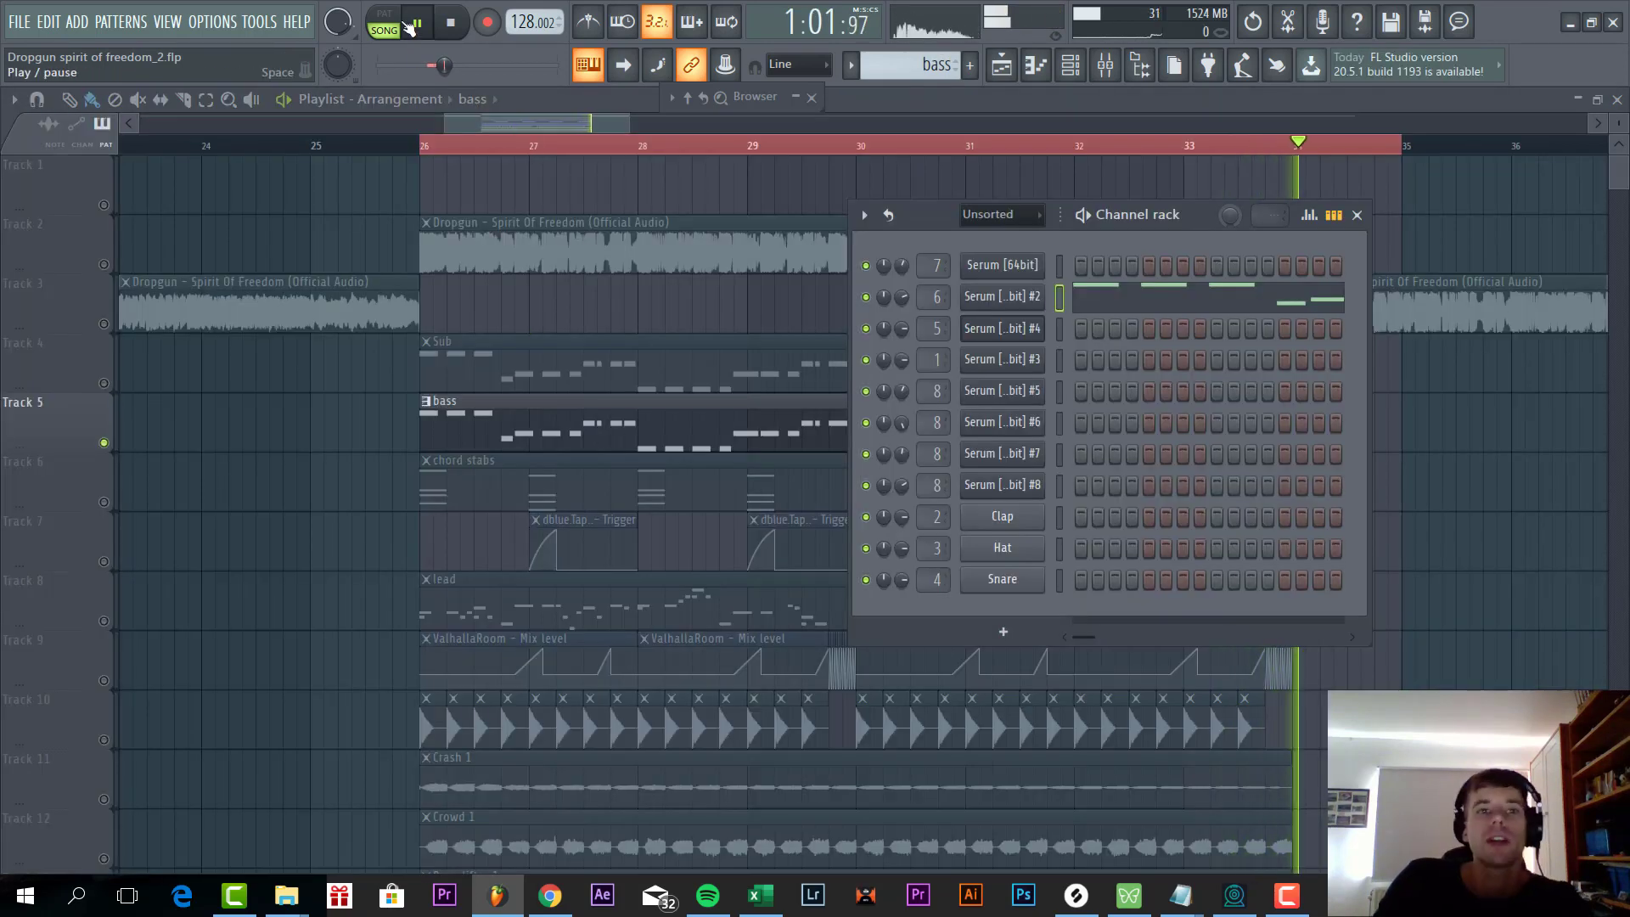
- Loop the bass pattern and set Serum #2's OSC A FM-from-B warp to 65%
key(l)
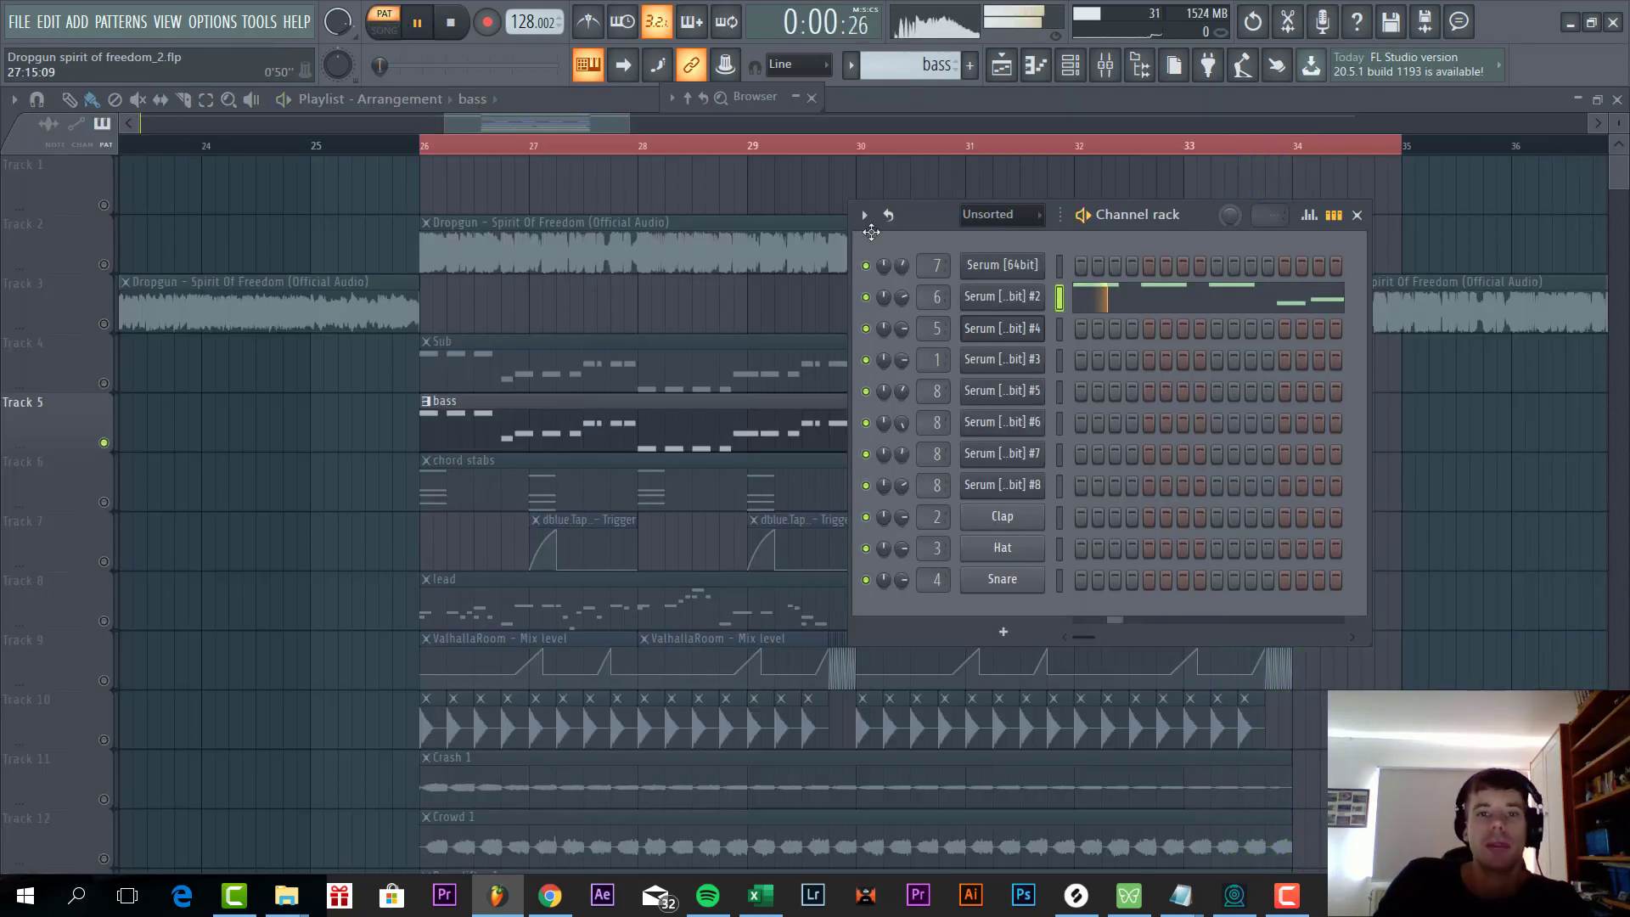
click(1007, 308)
drag(752, 664, 788, 138)
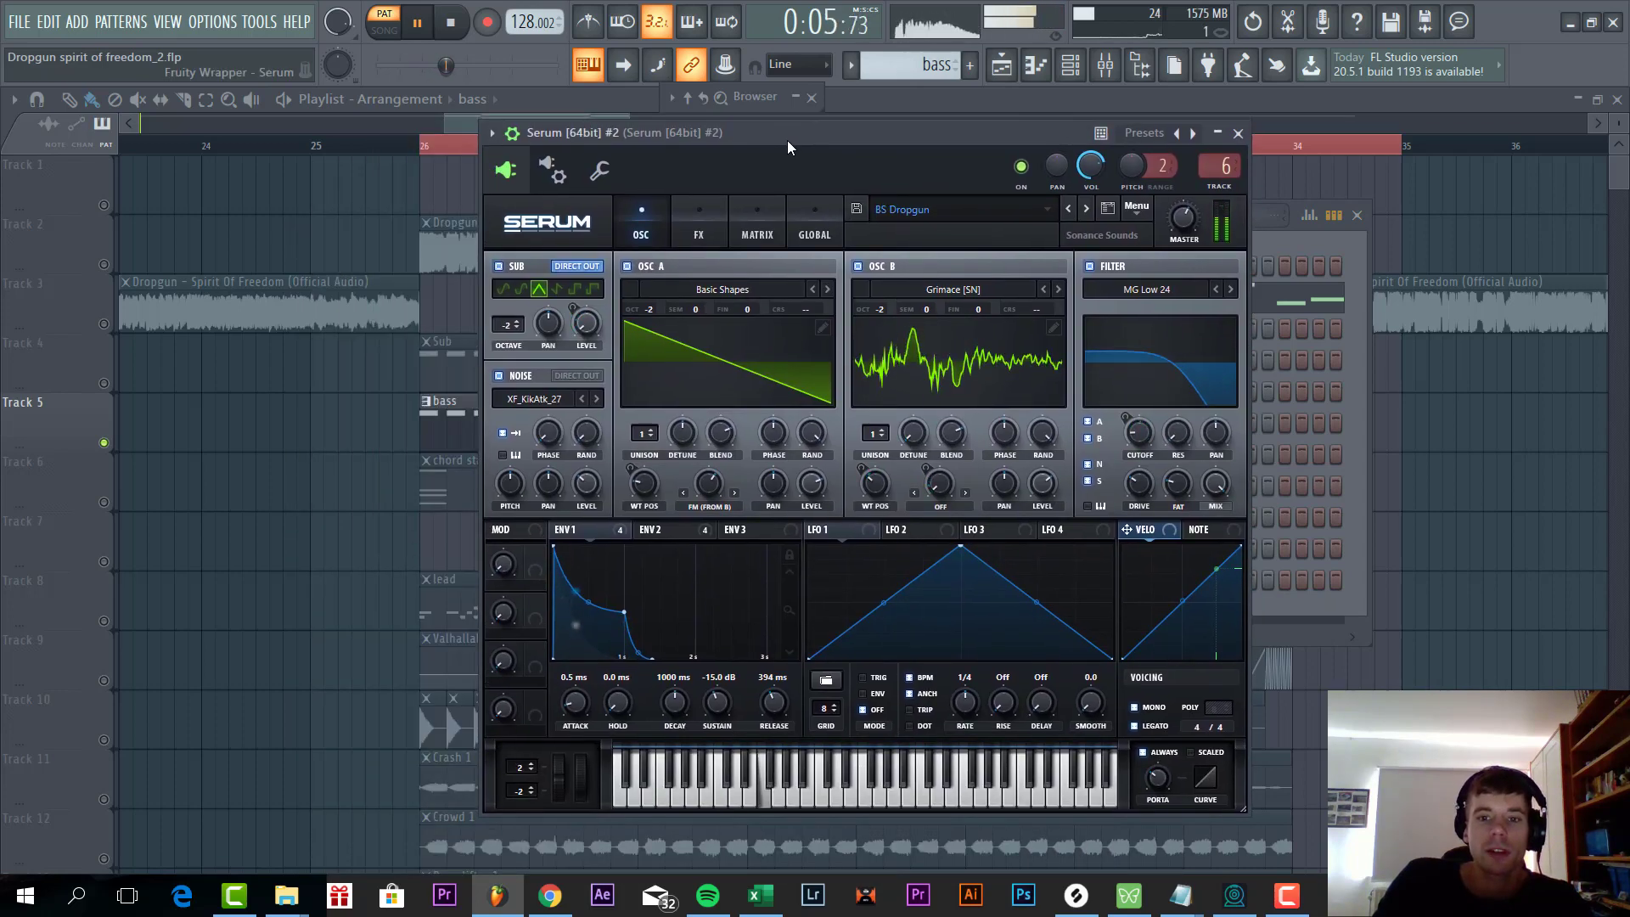
click(857, 267)
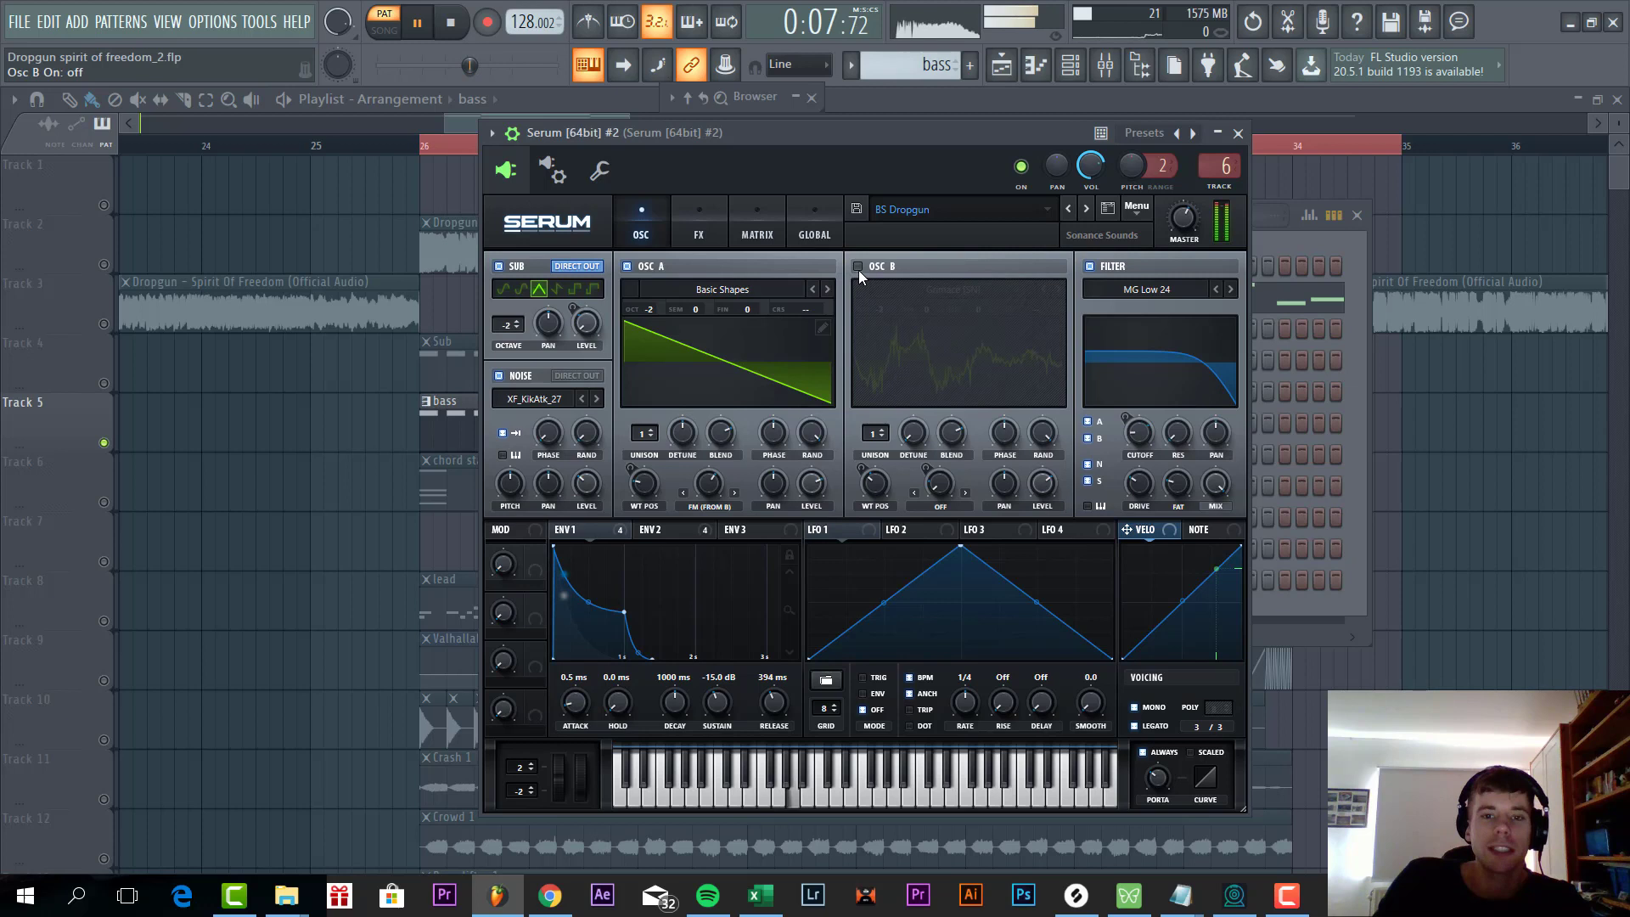
click(858, 267)
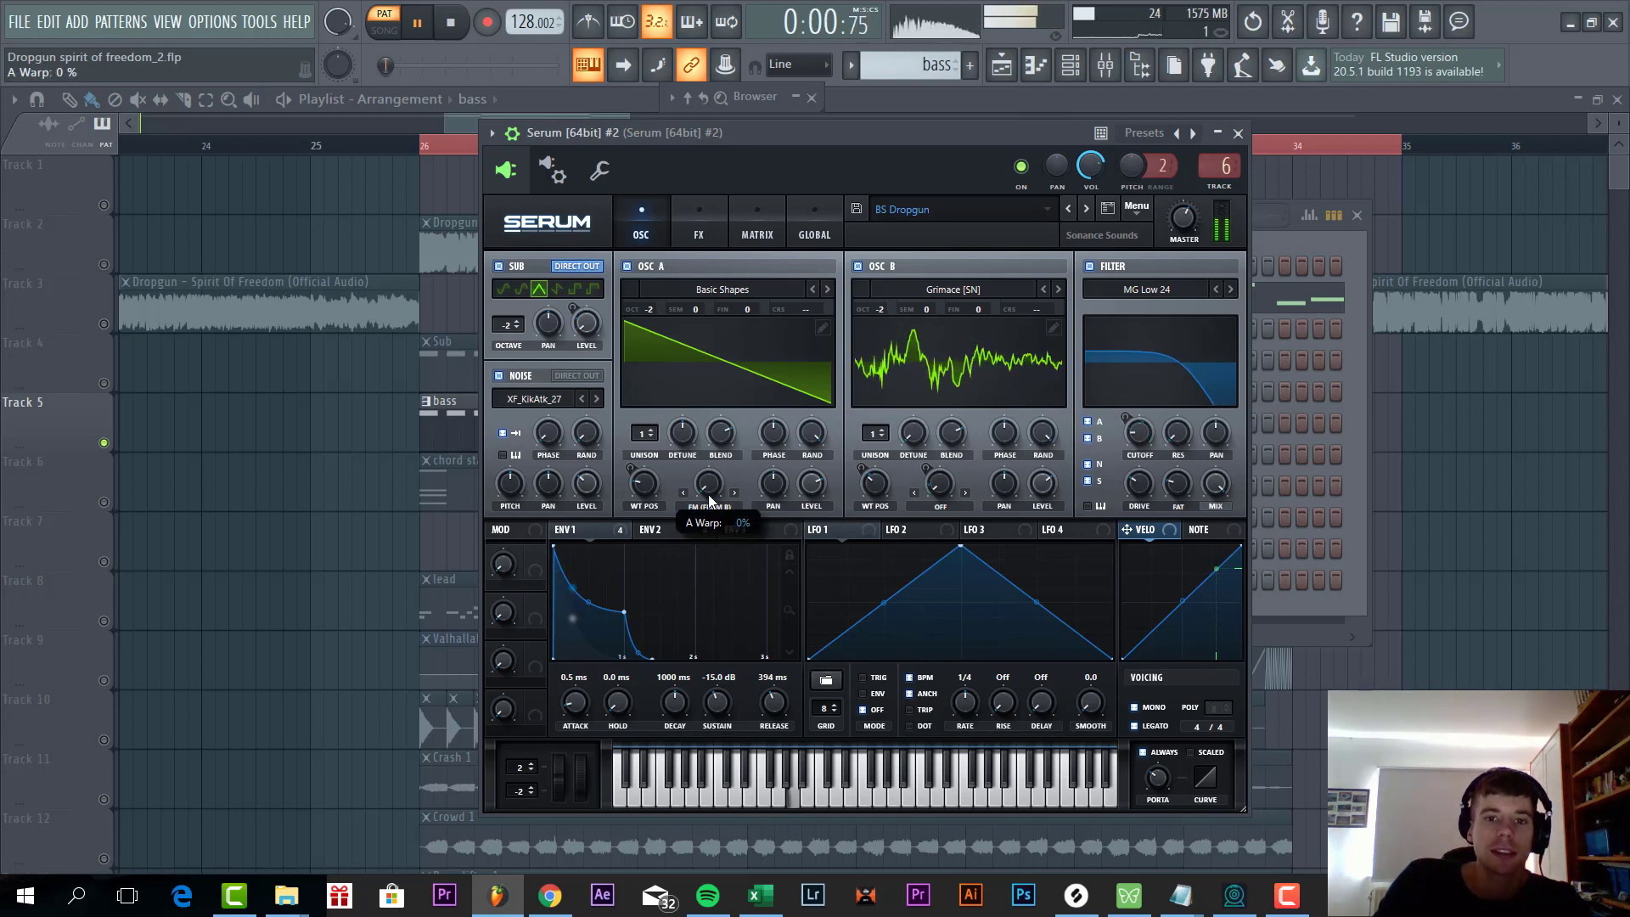
click(858, 265)
click(860, 267)
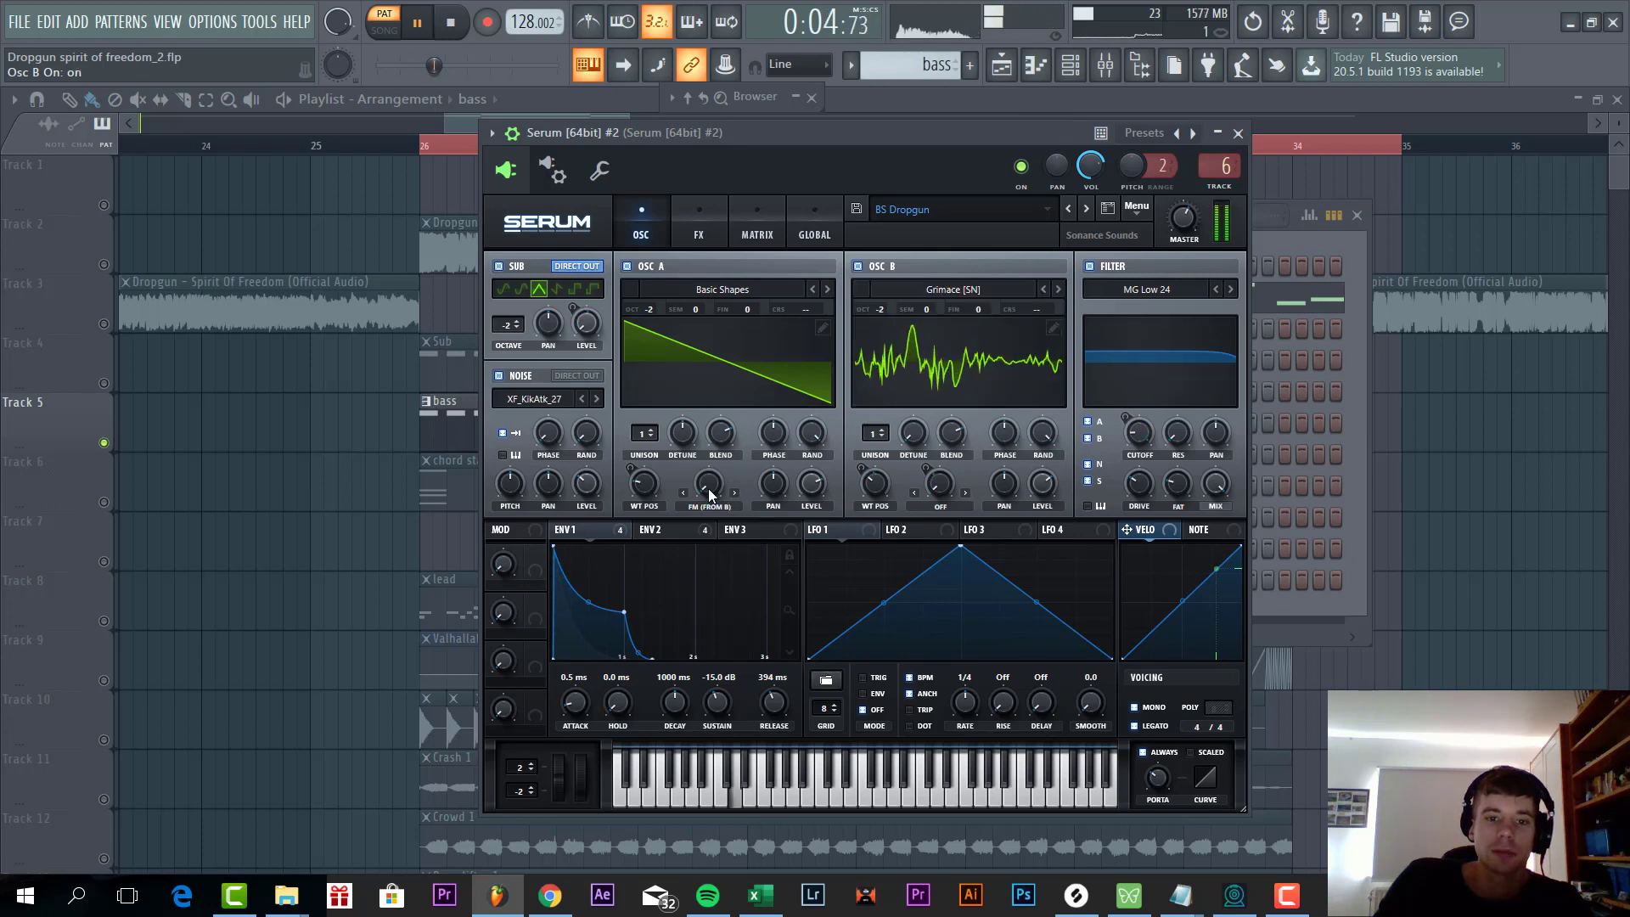
drag(723, 461, 725, 376)
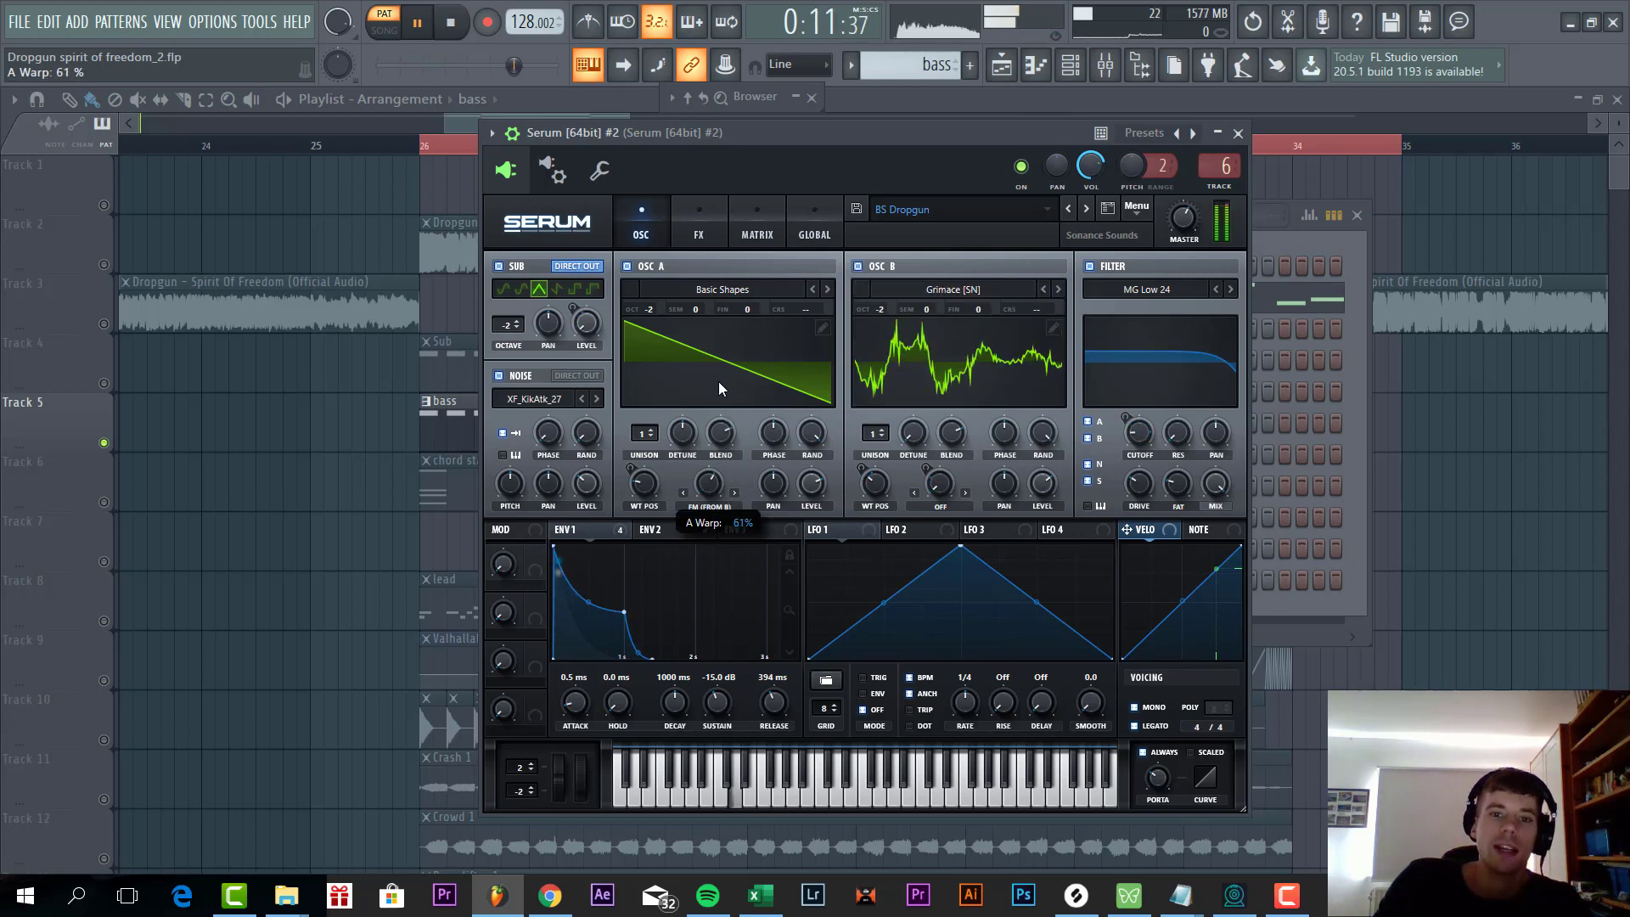
drag(721, 375, 721, 373)
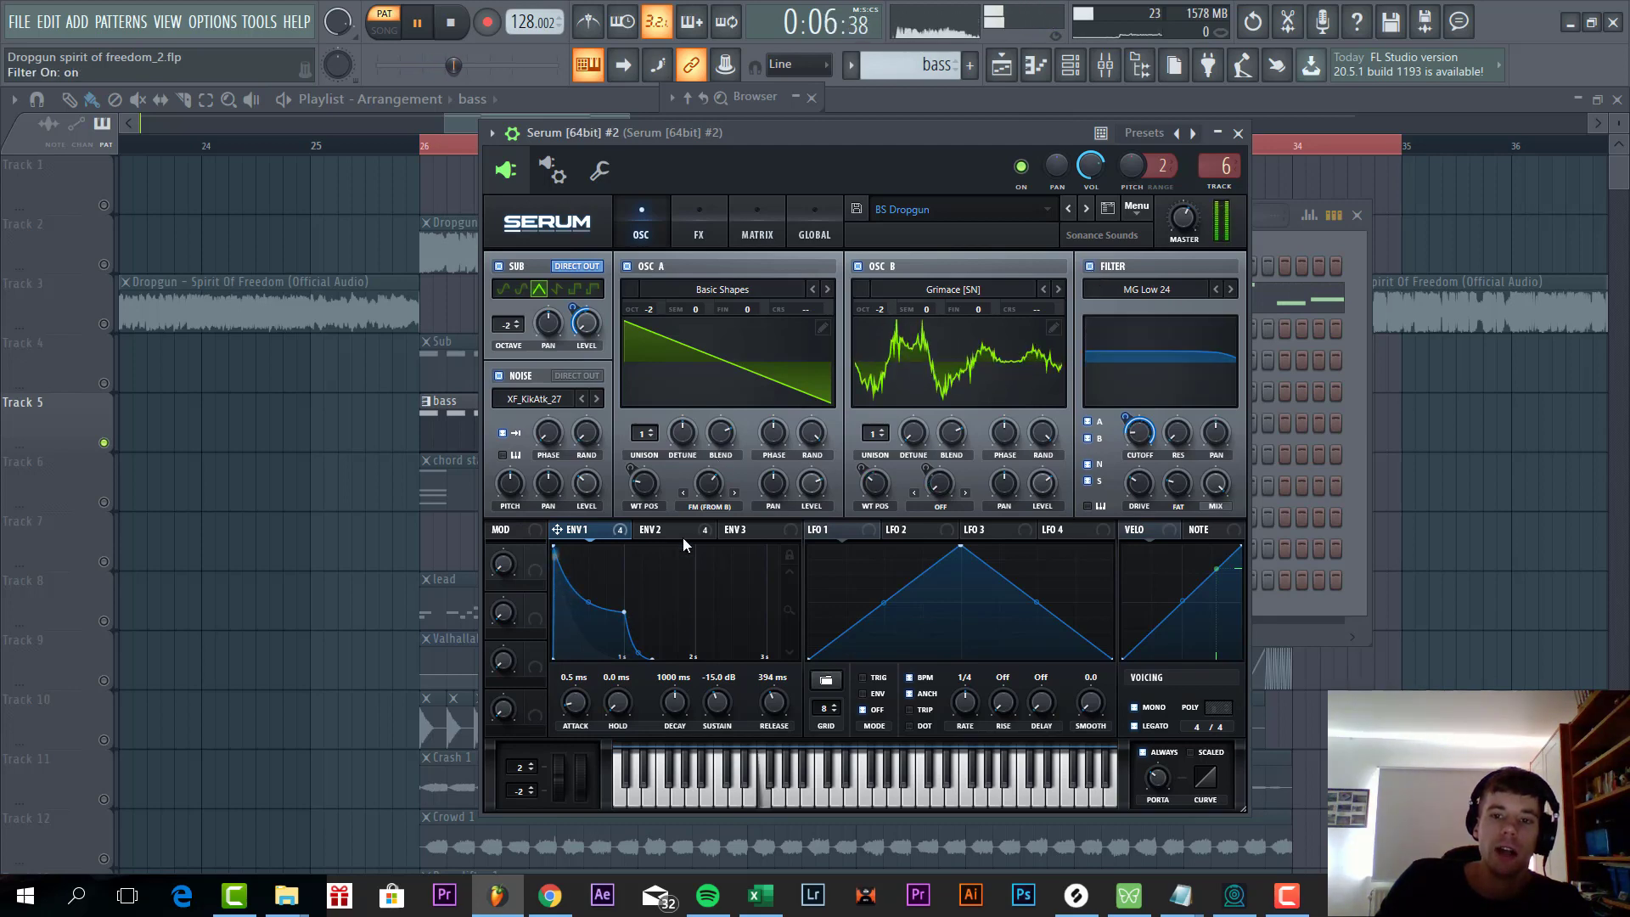
- In the bass patch's effects, compare distortion and Dimension bypassed, then switch on the EQ
click(700, 235)
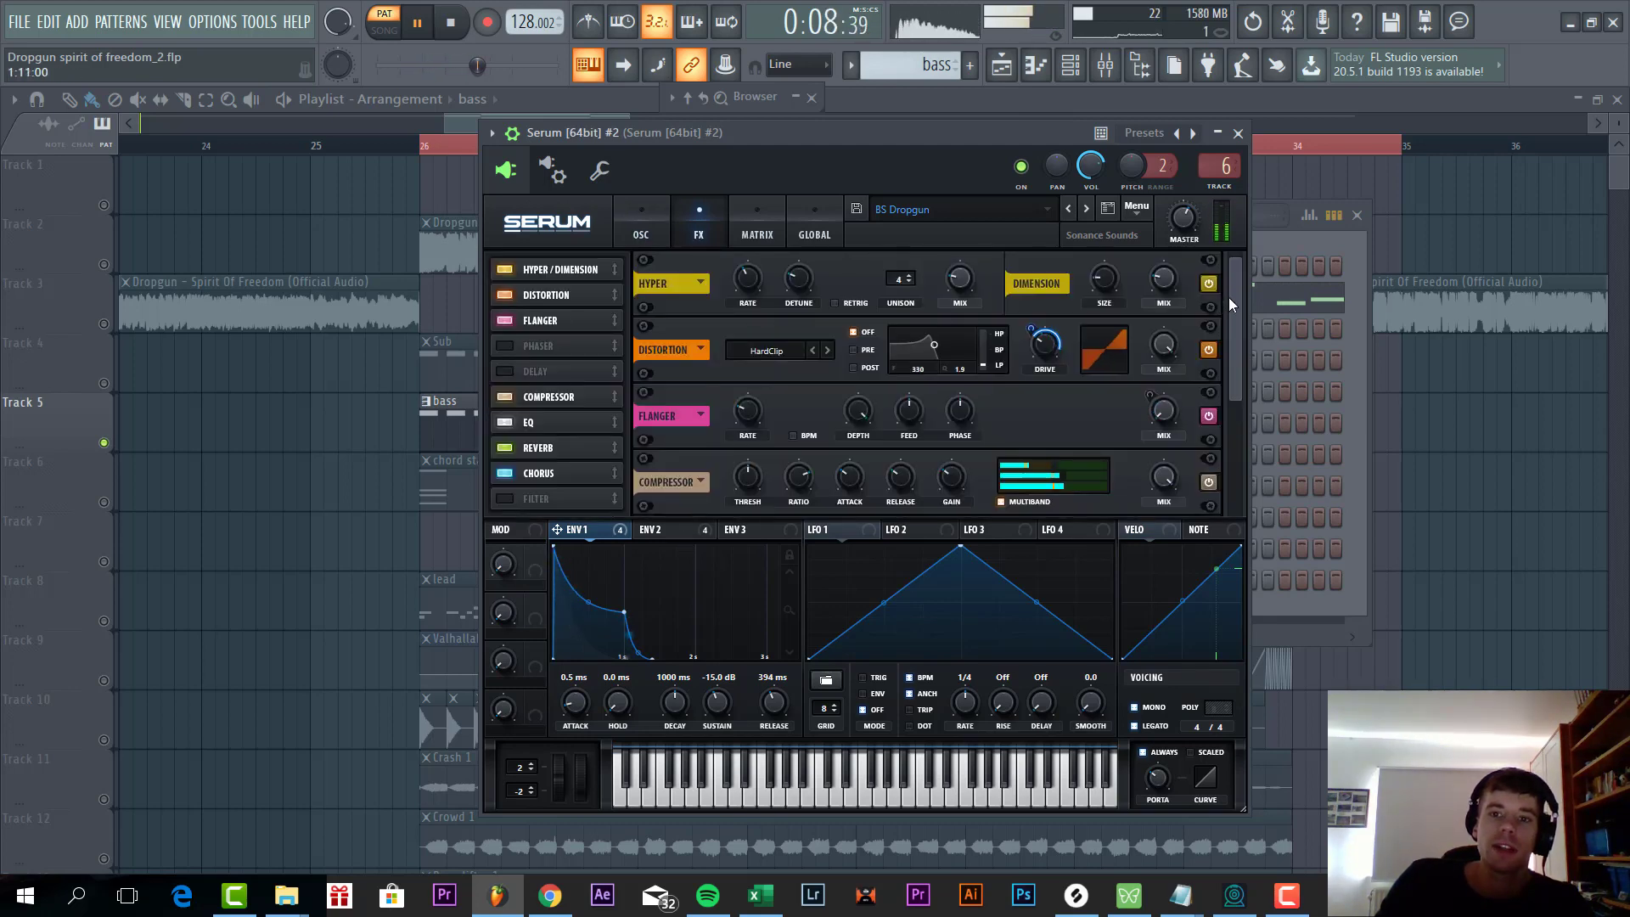
click(1209, 349)
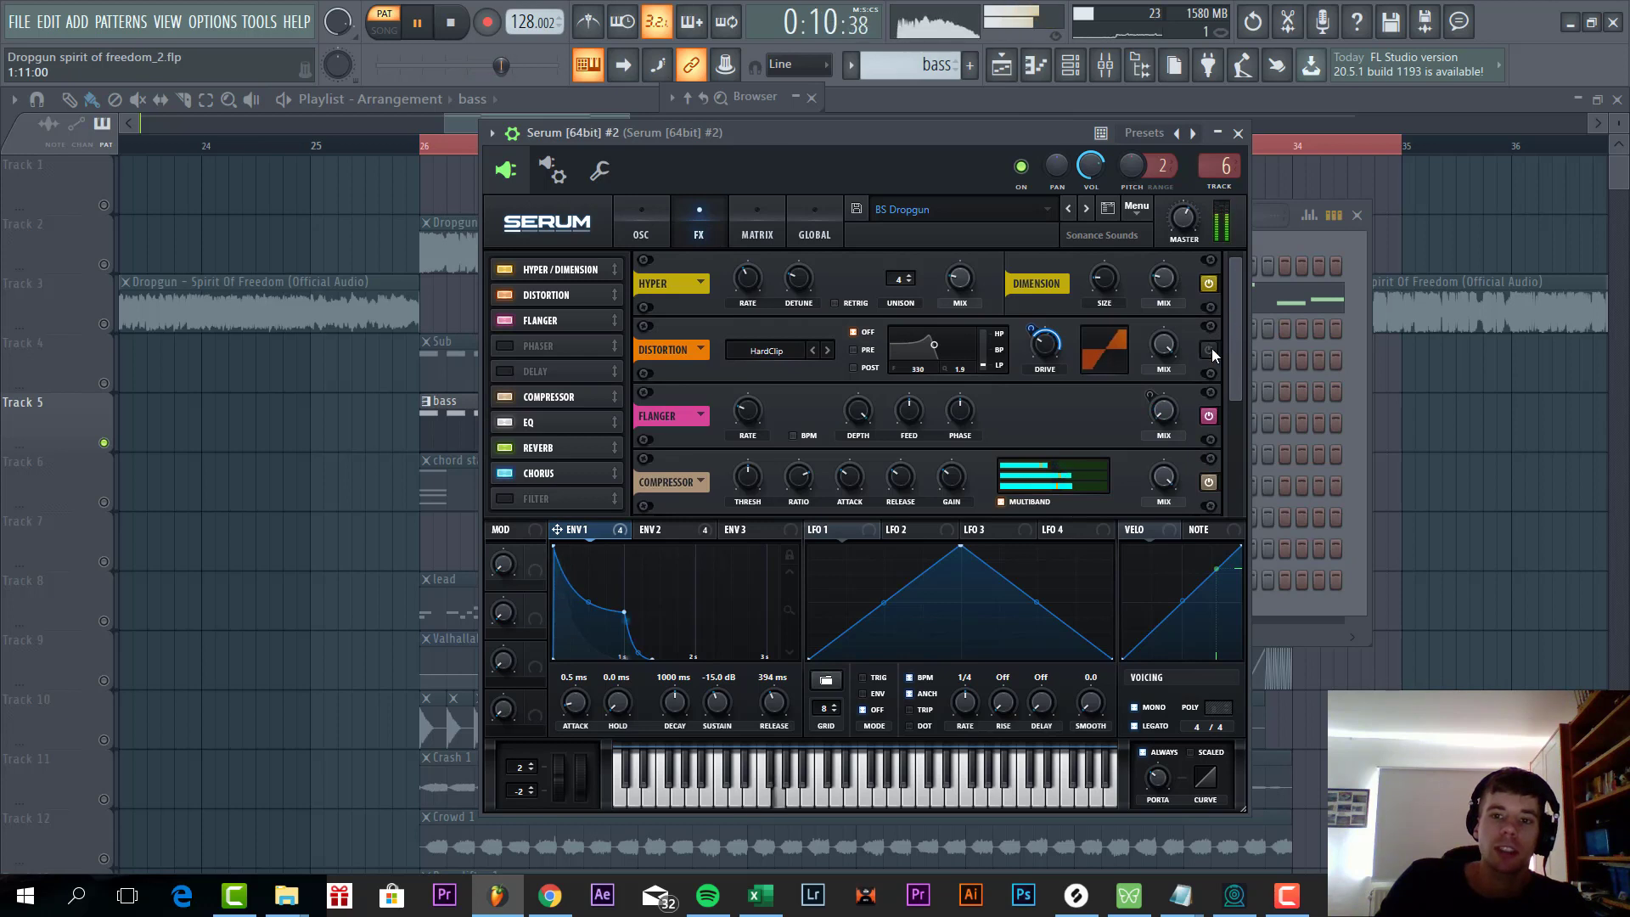
click(1209, 349)
click(1208, 283)
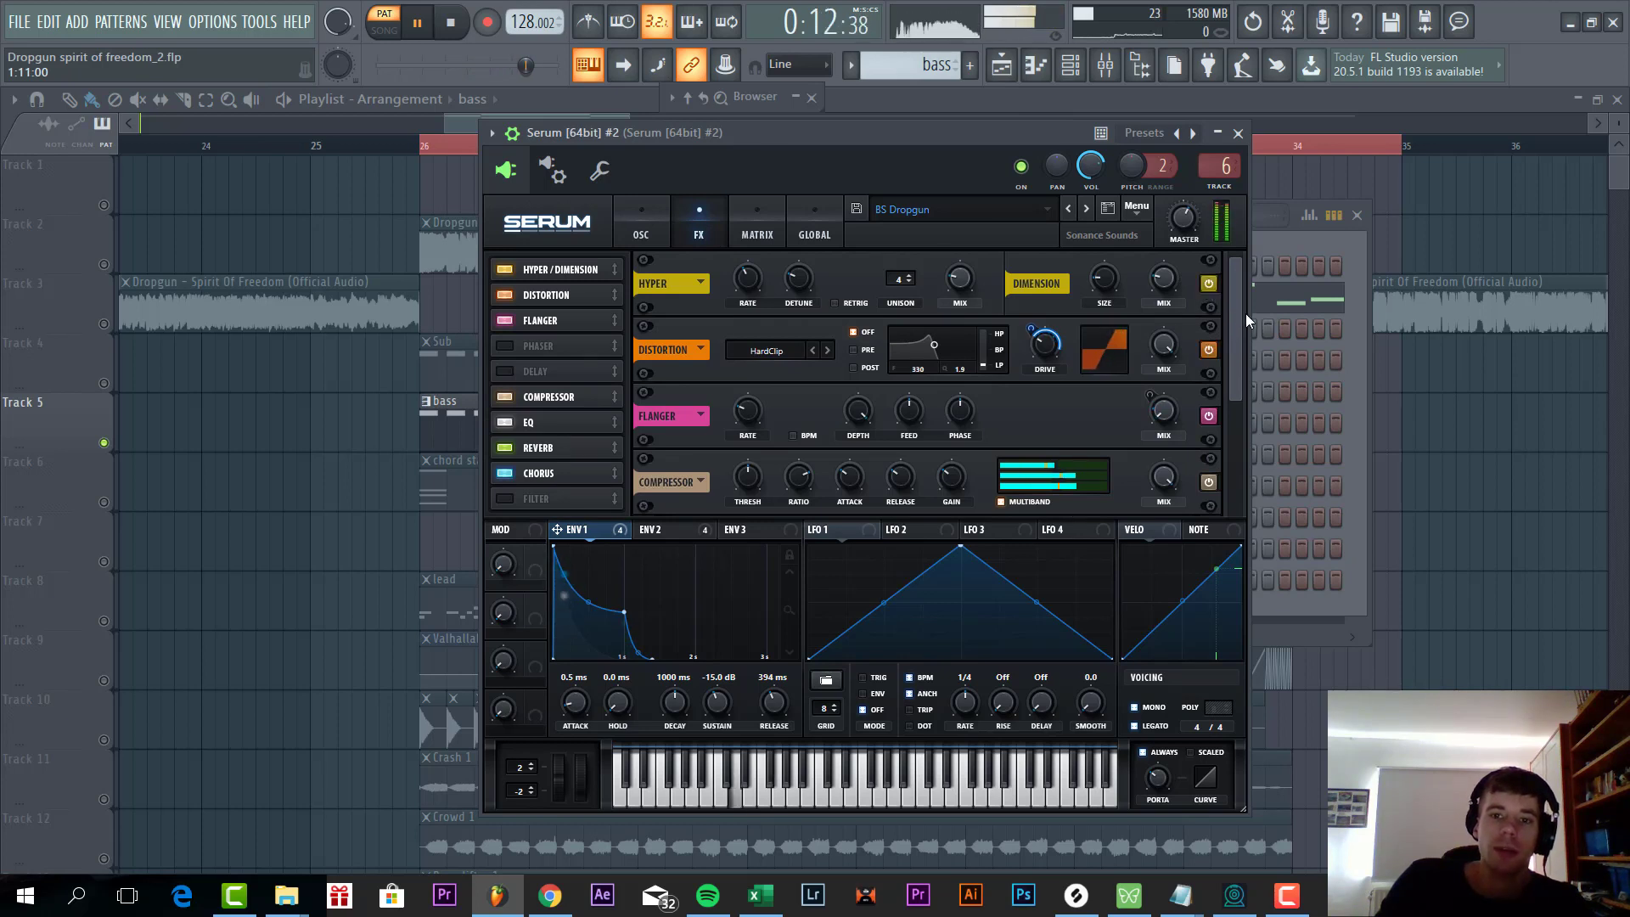
scroll(1237, 411, down, 3)
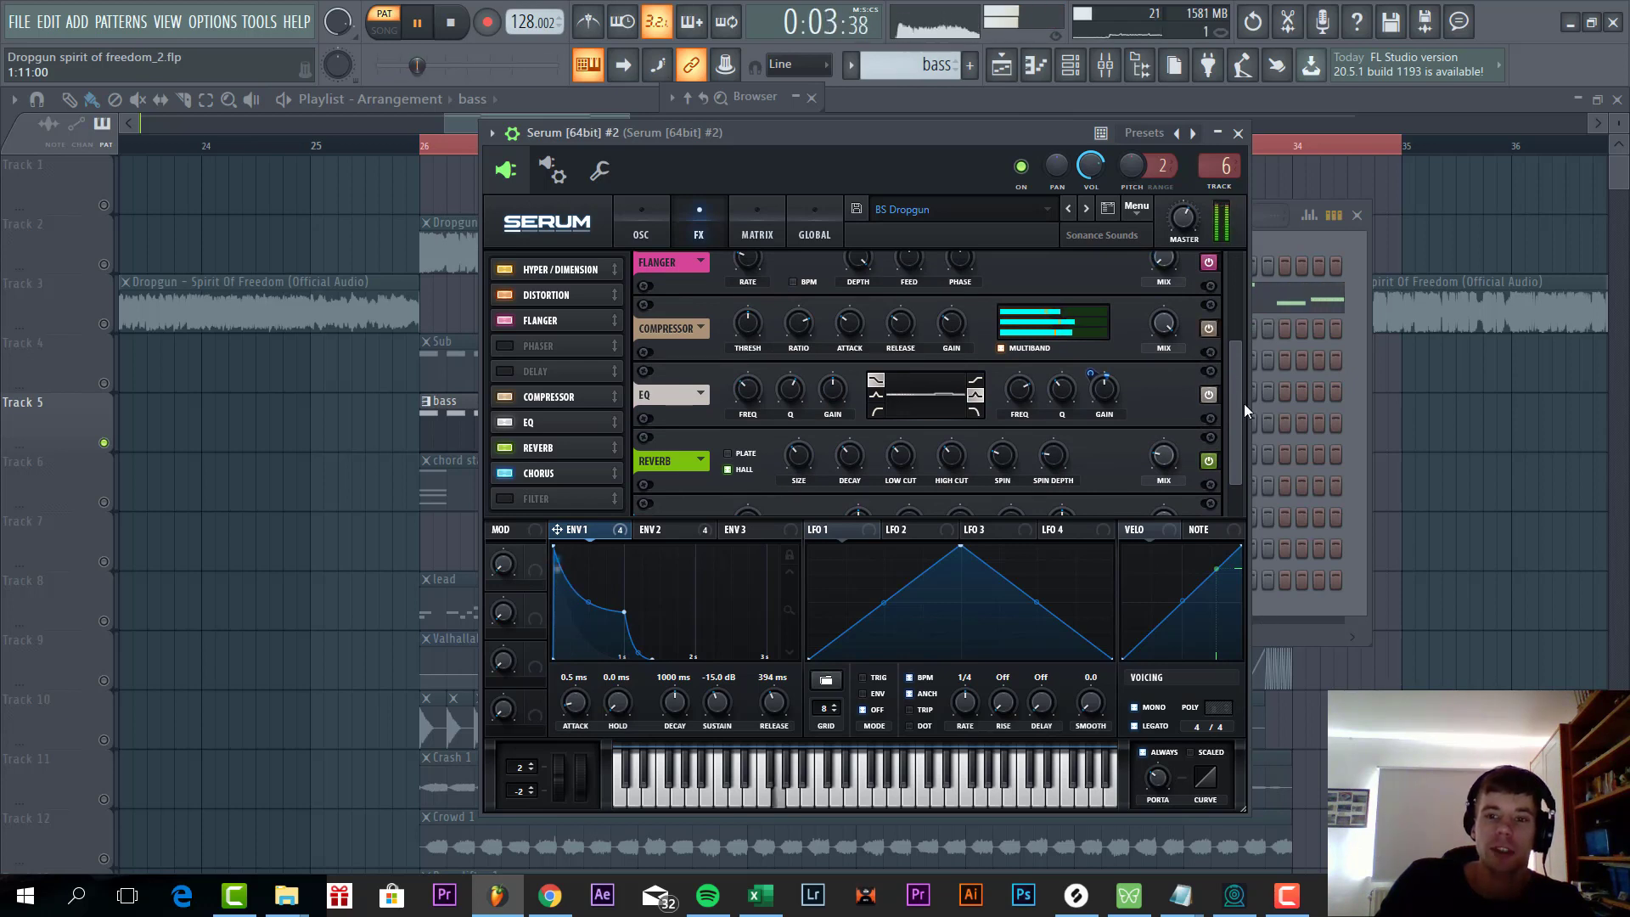
scroll(1236, 420, down, 2)
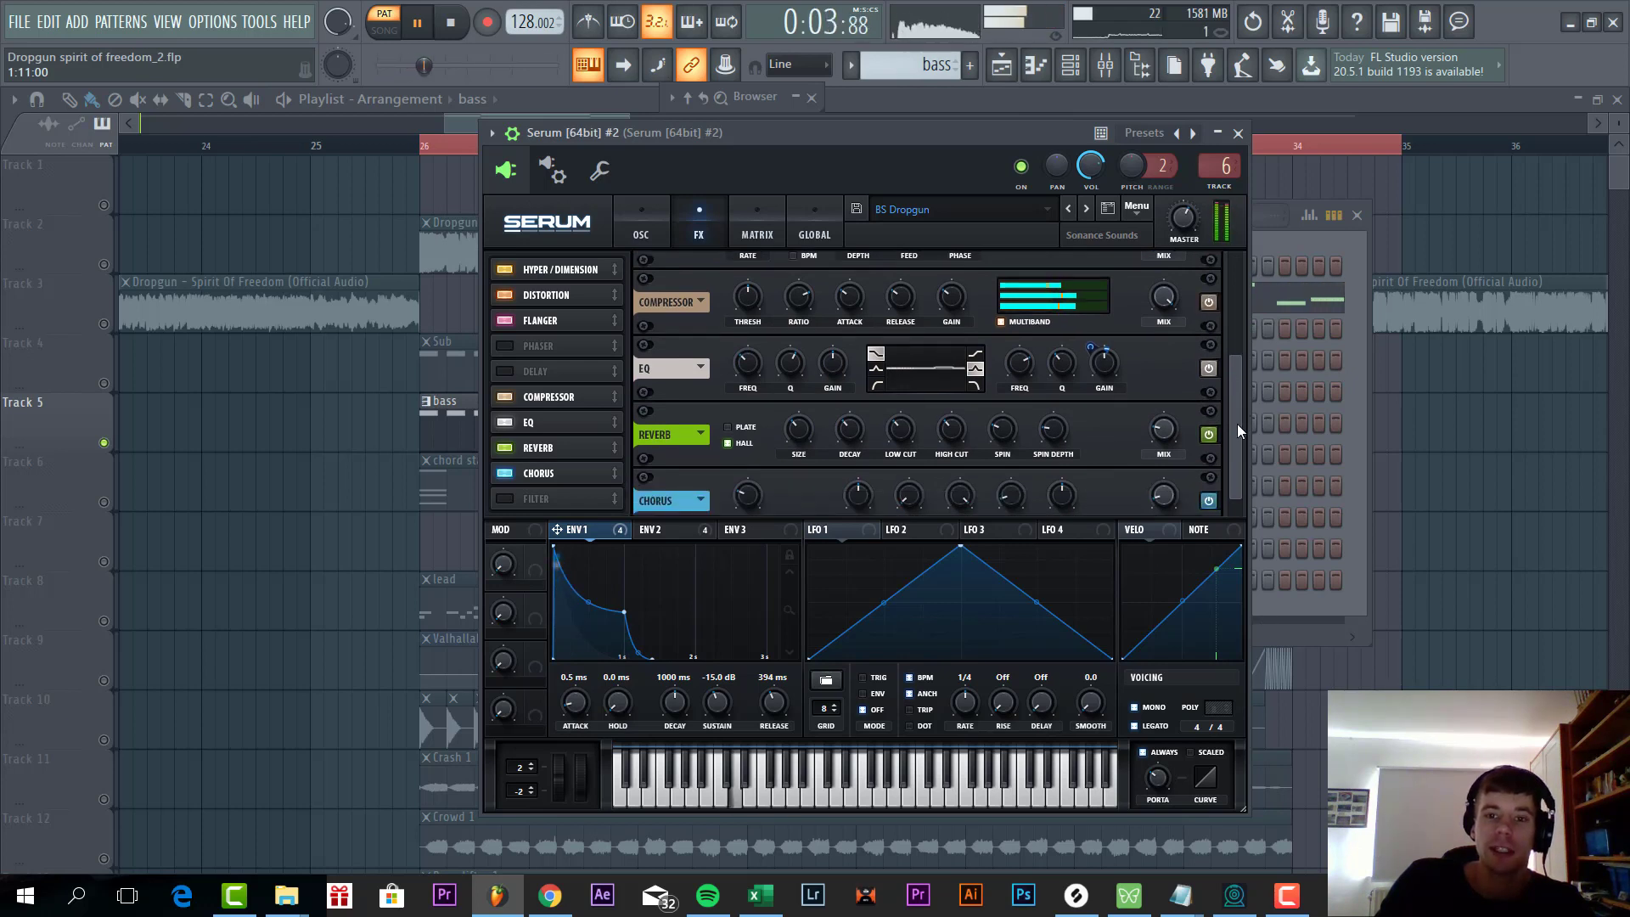
click(1207, 360)
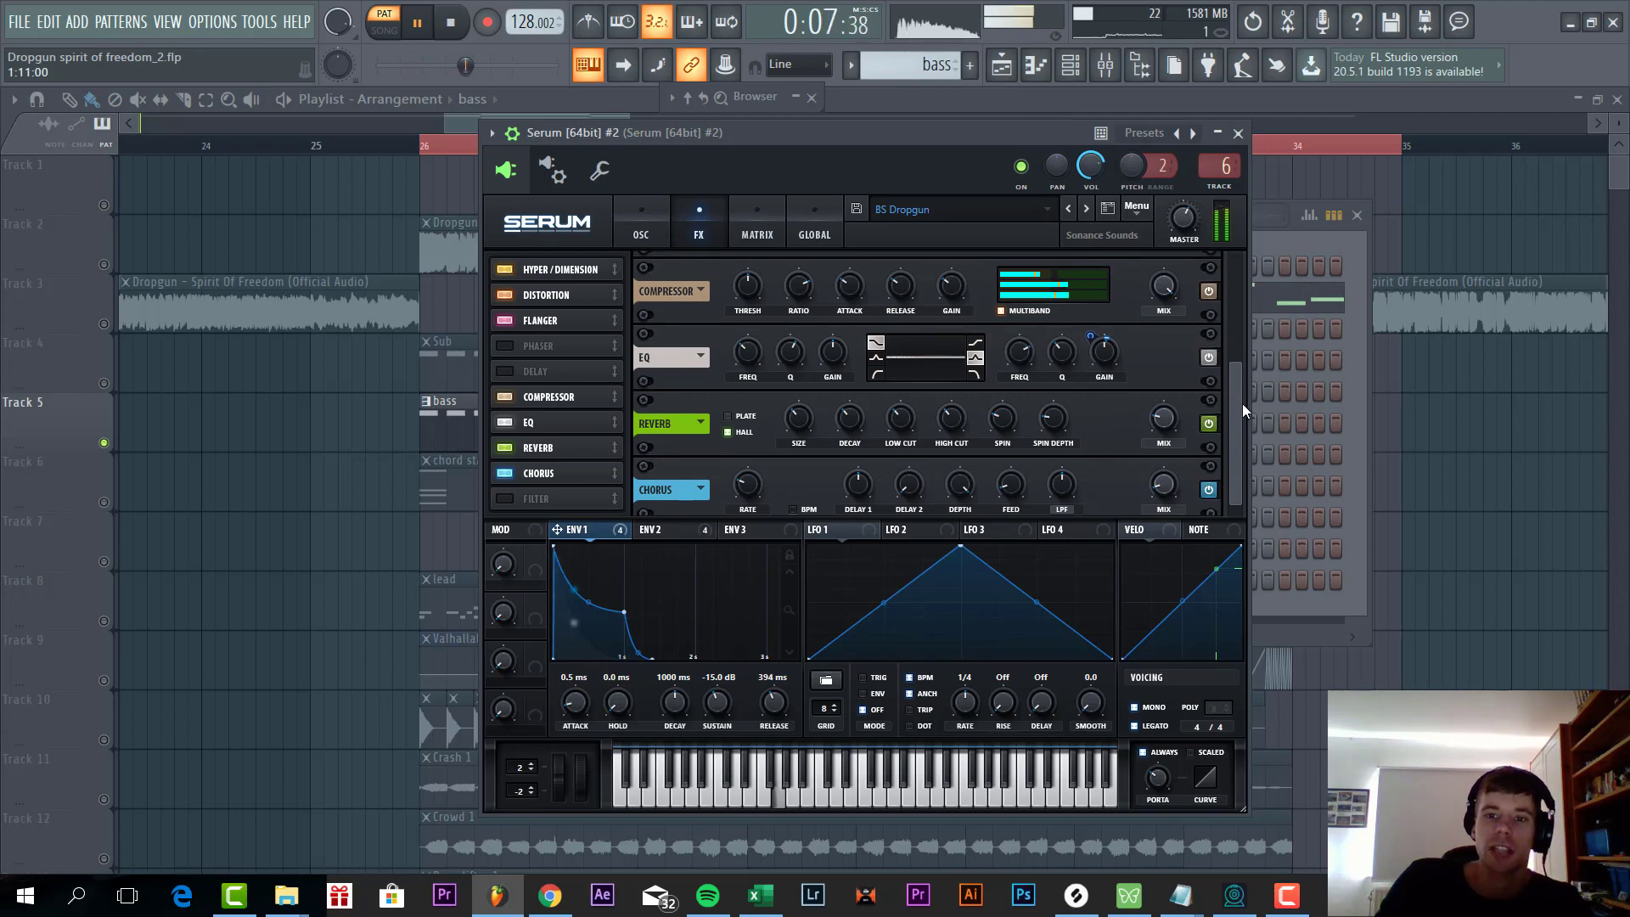
scroll(1241, 404, up, 5)
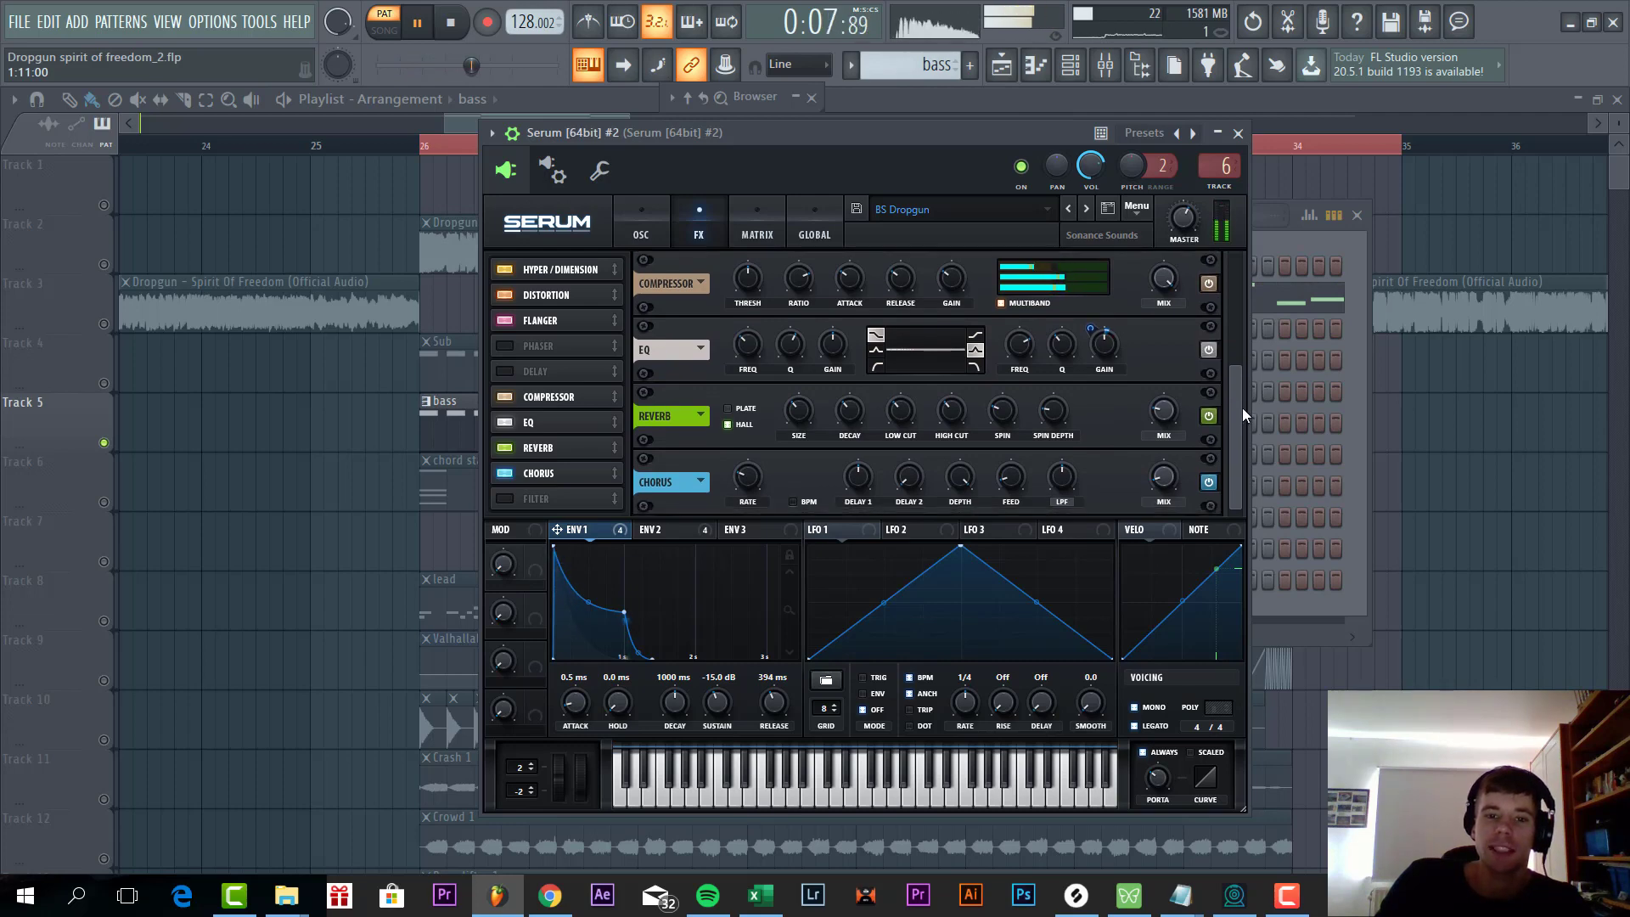
- Close the bass windows and unmute the Sub, lead, ValhallaRoom and dblueTap tracks during playback
click(1238, 134)
key(F6)
click(104, 383)
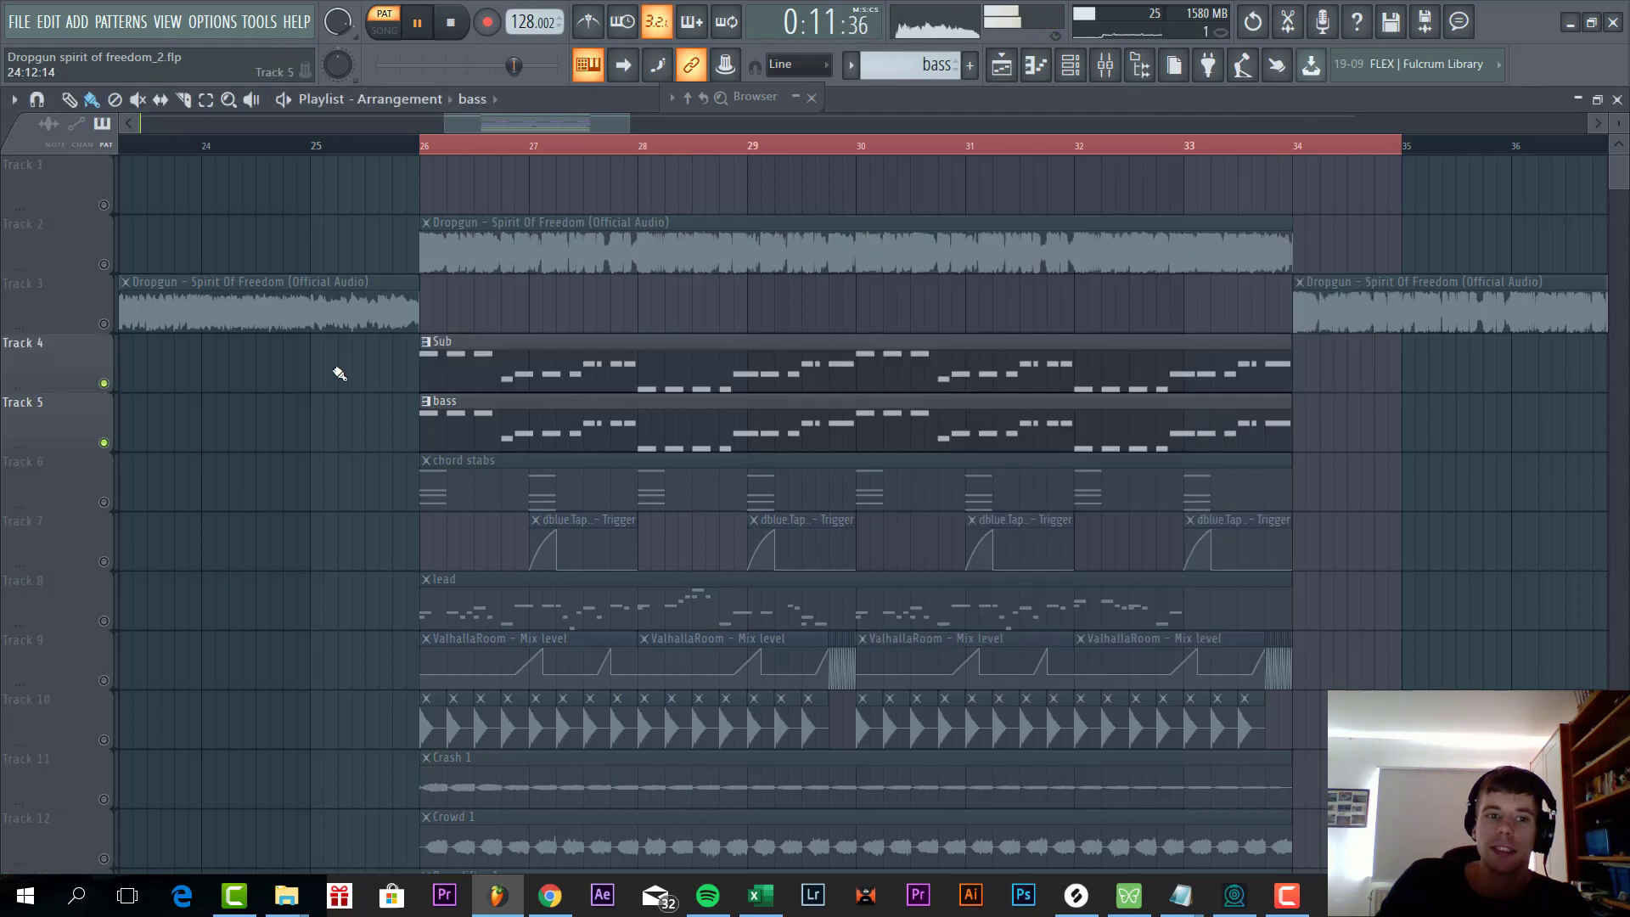
click(395, 149)
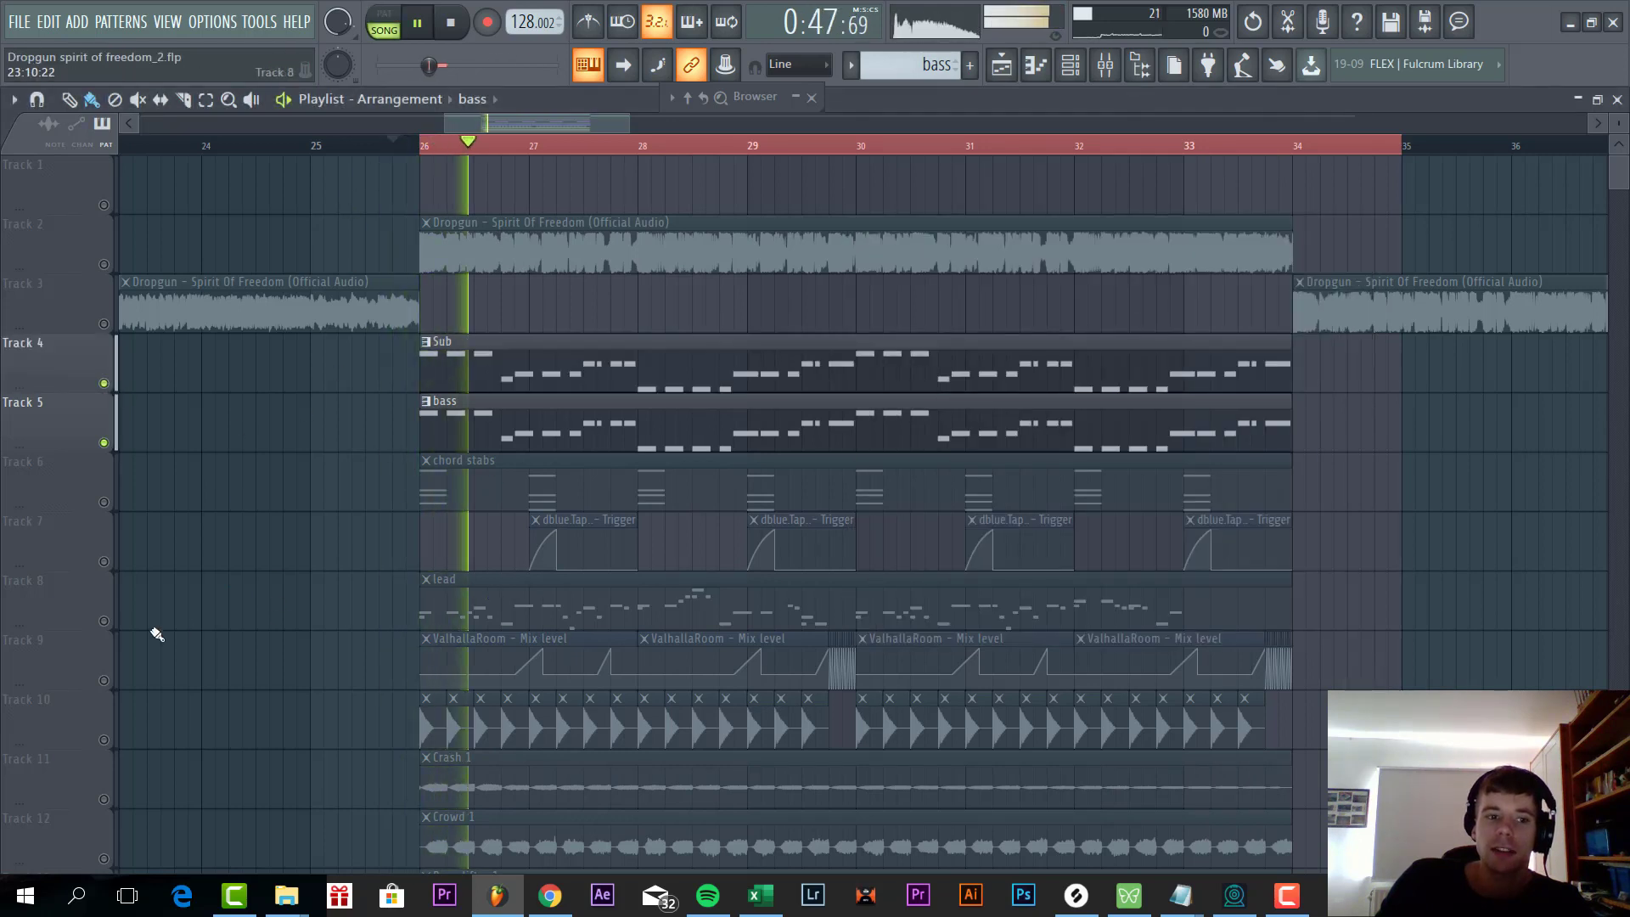
click(104, 620)
click(105, 680)
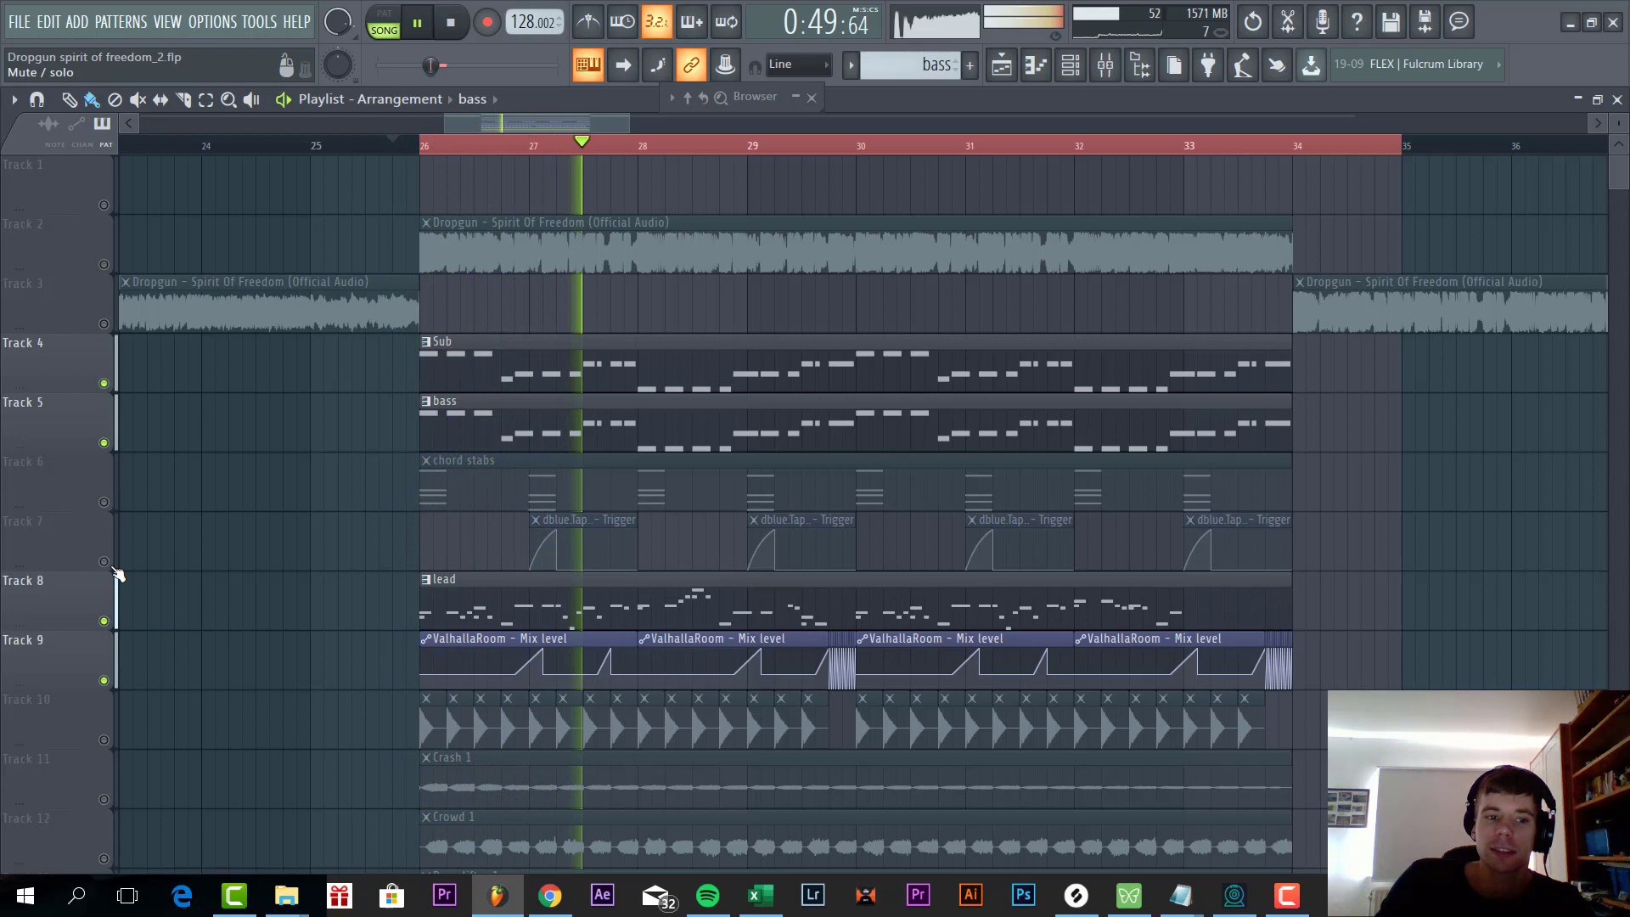
click(105, 562)
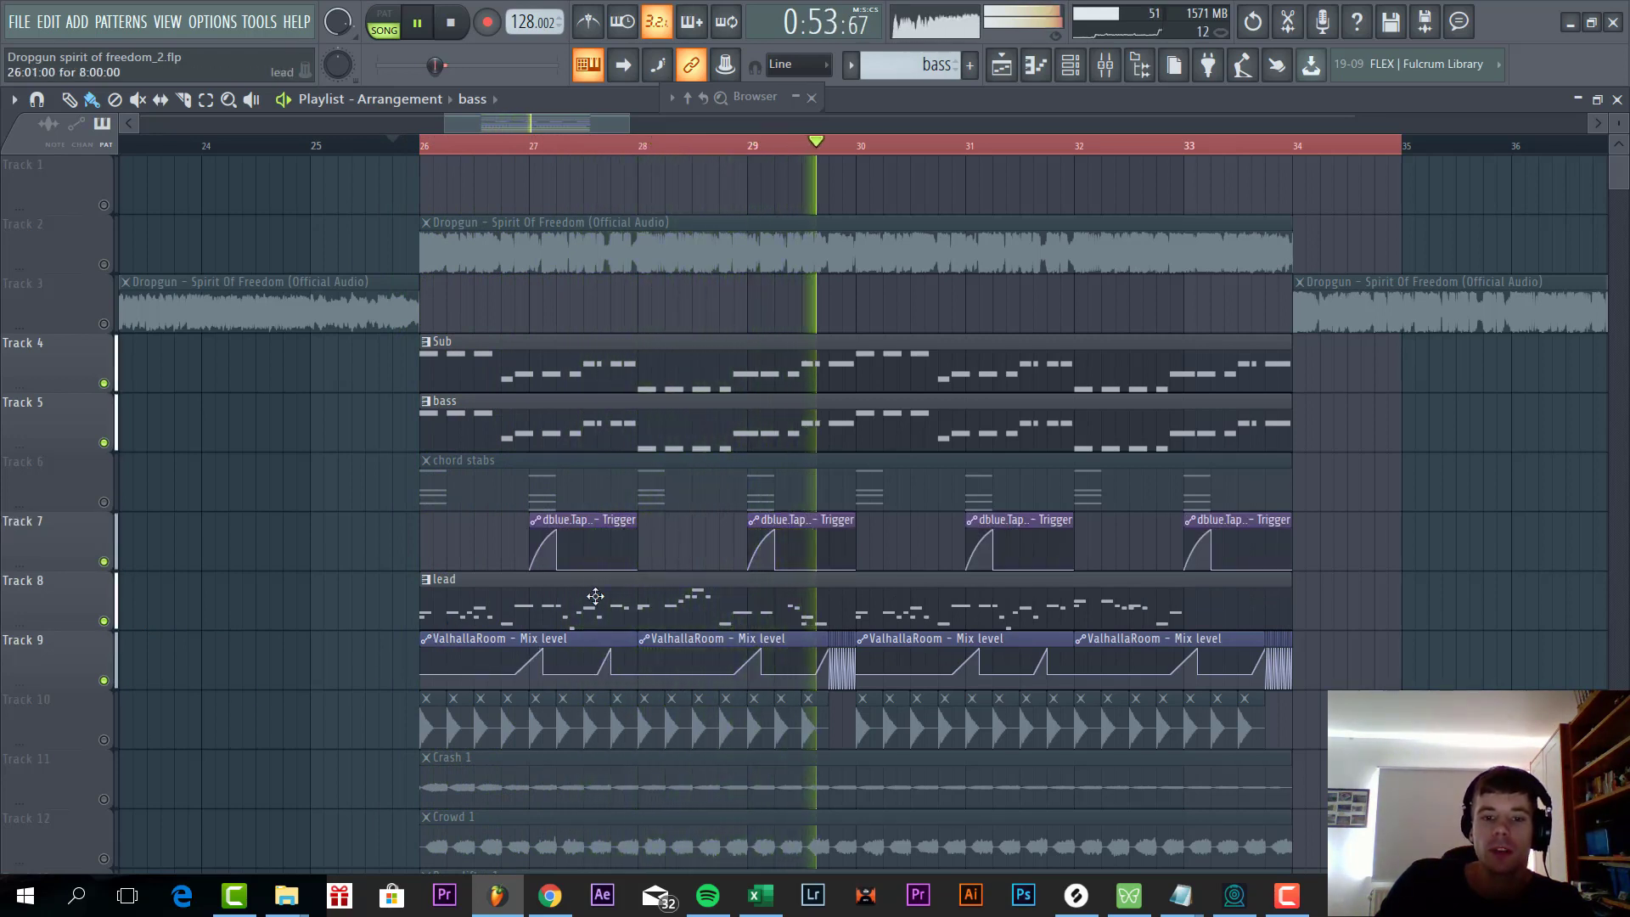
key(space)
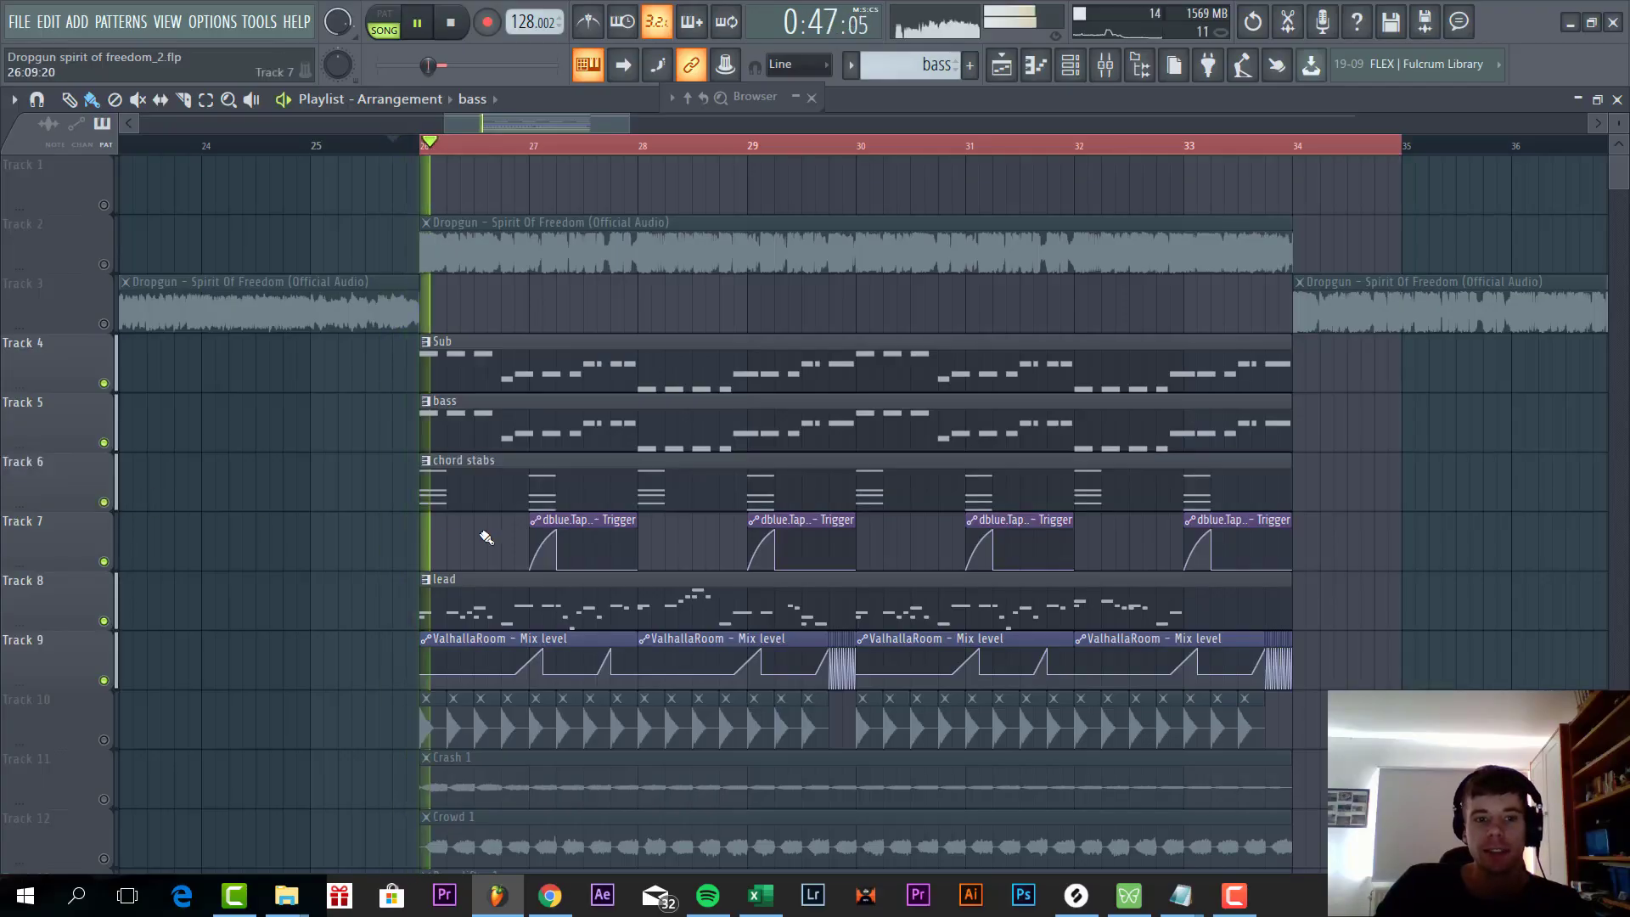
- Loop the chord stabs pattern and open its Serum patch, comparing oscillator A off and on
double_click(539, 480)
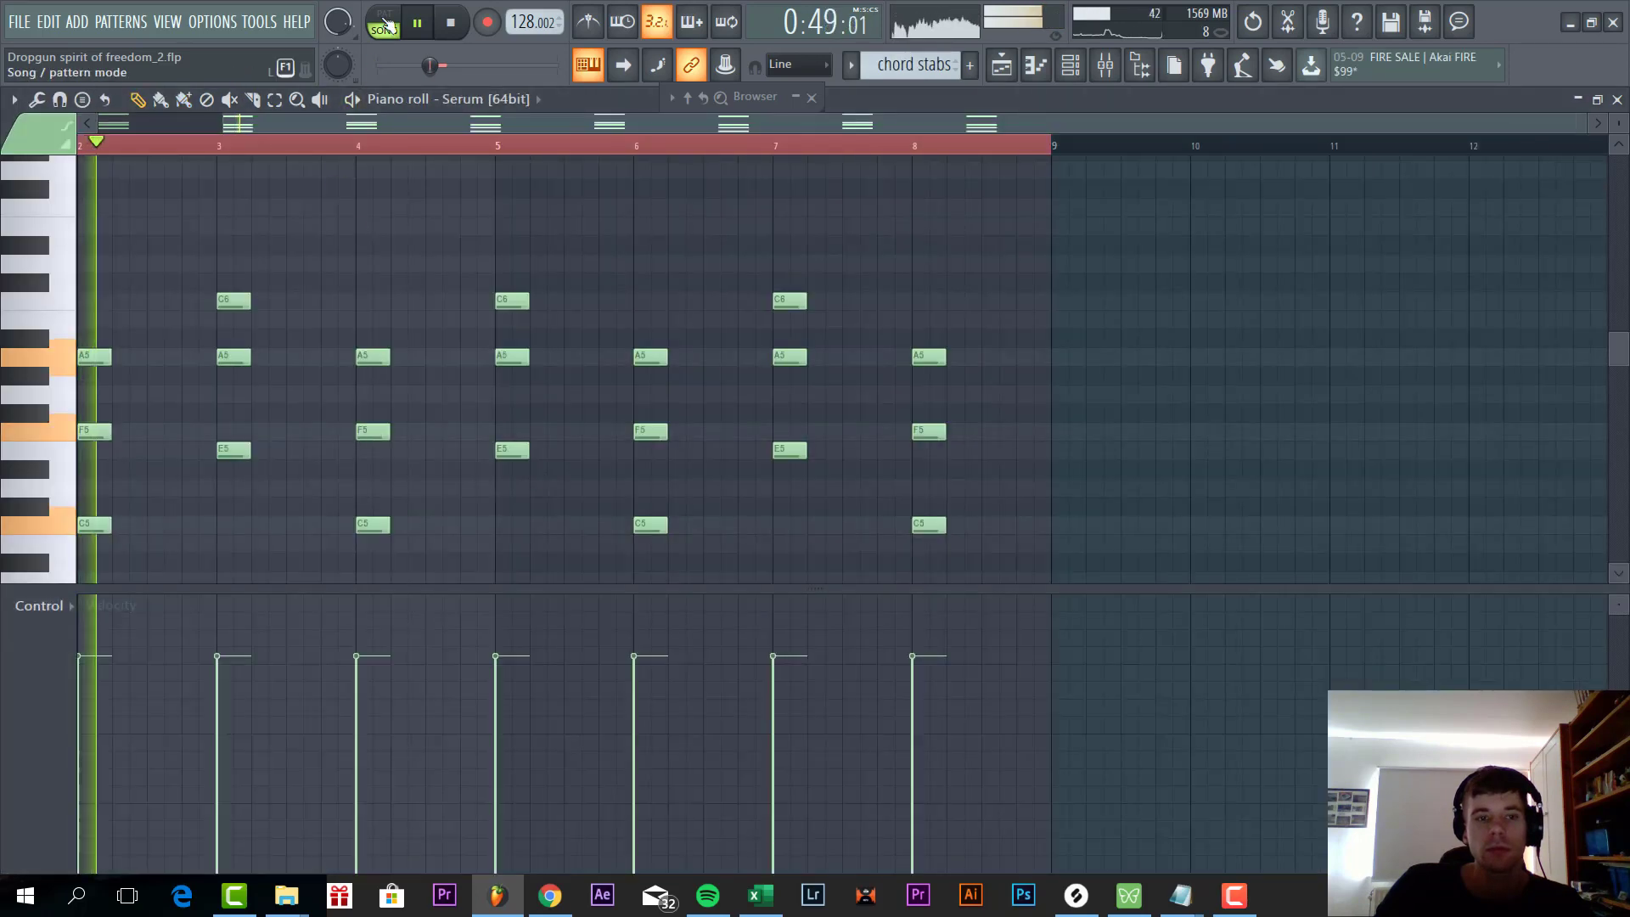
click(382, 17)
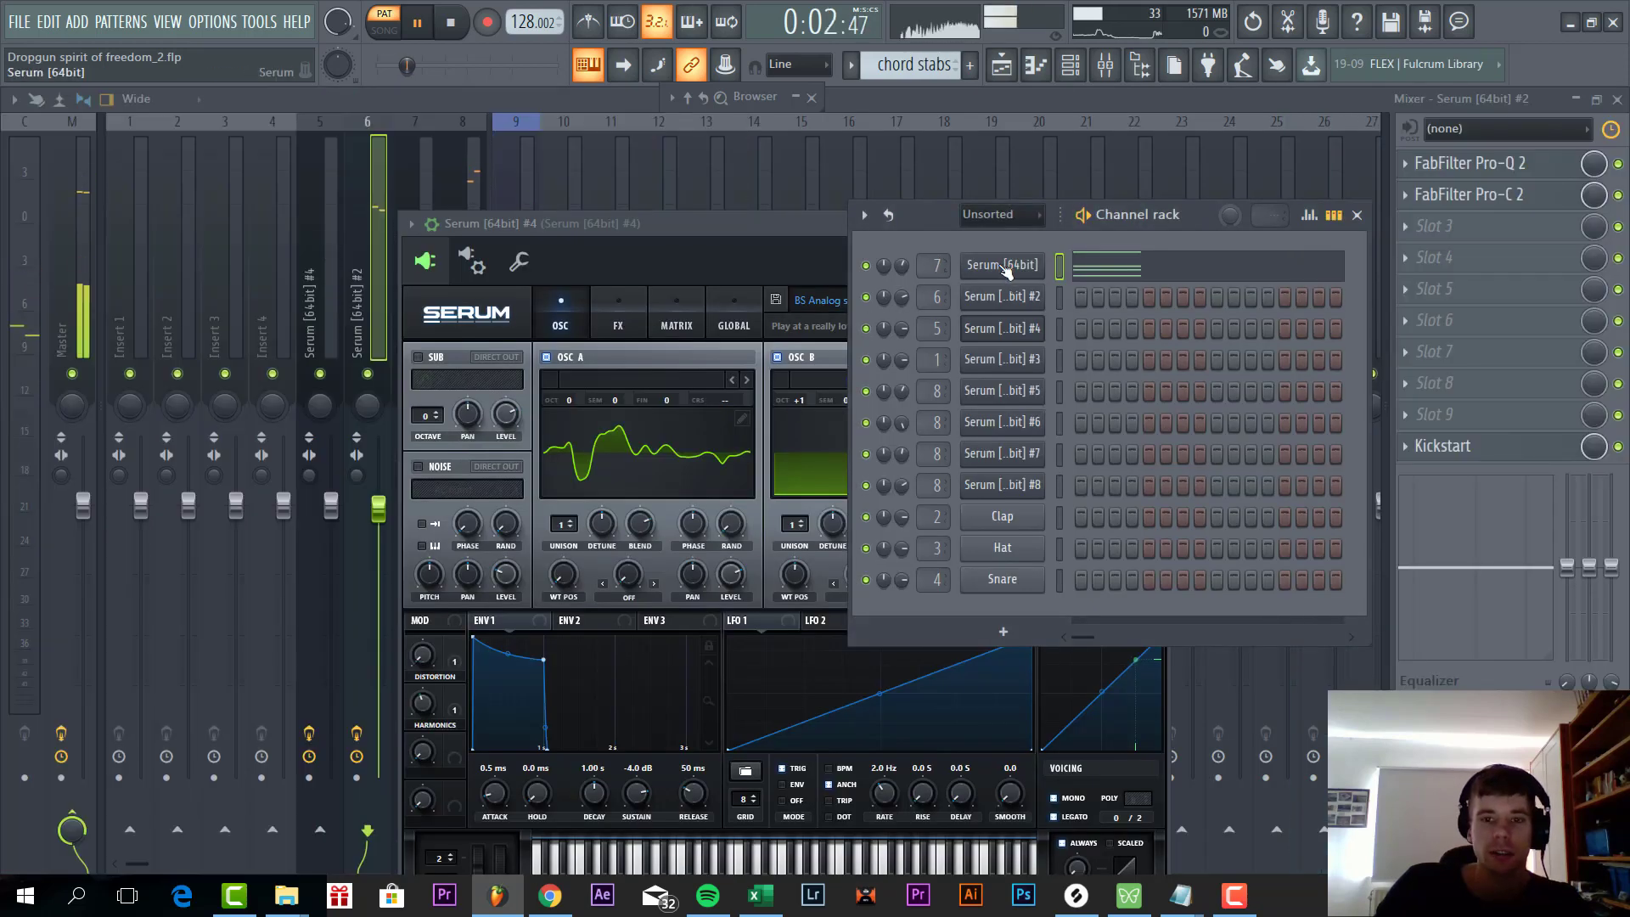
click(1004, 265)
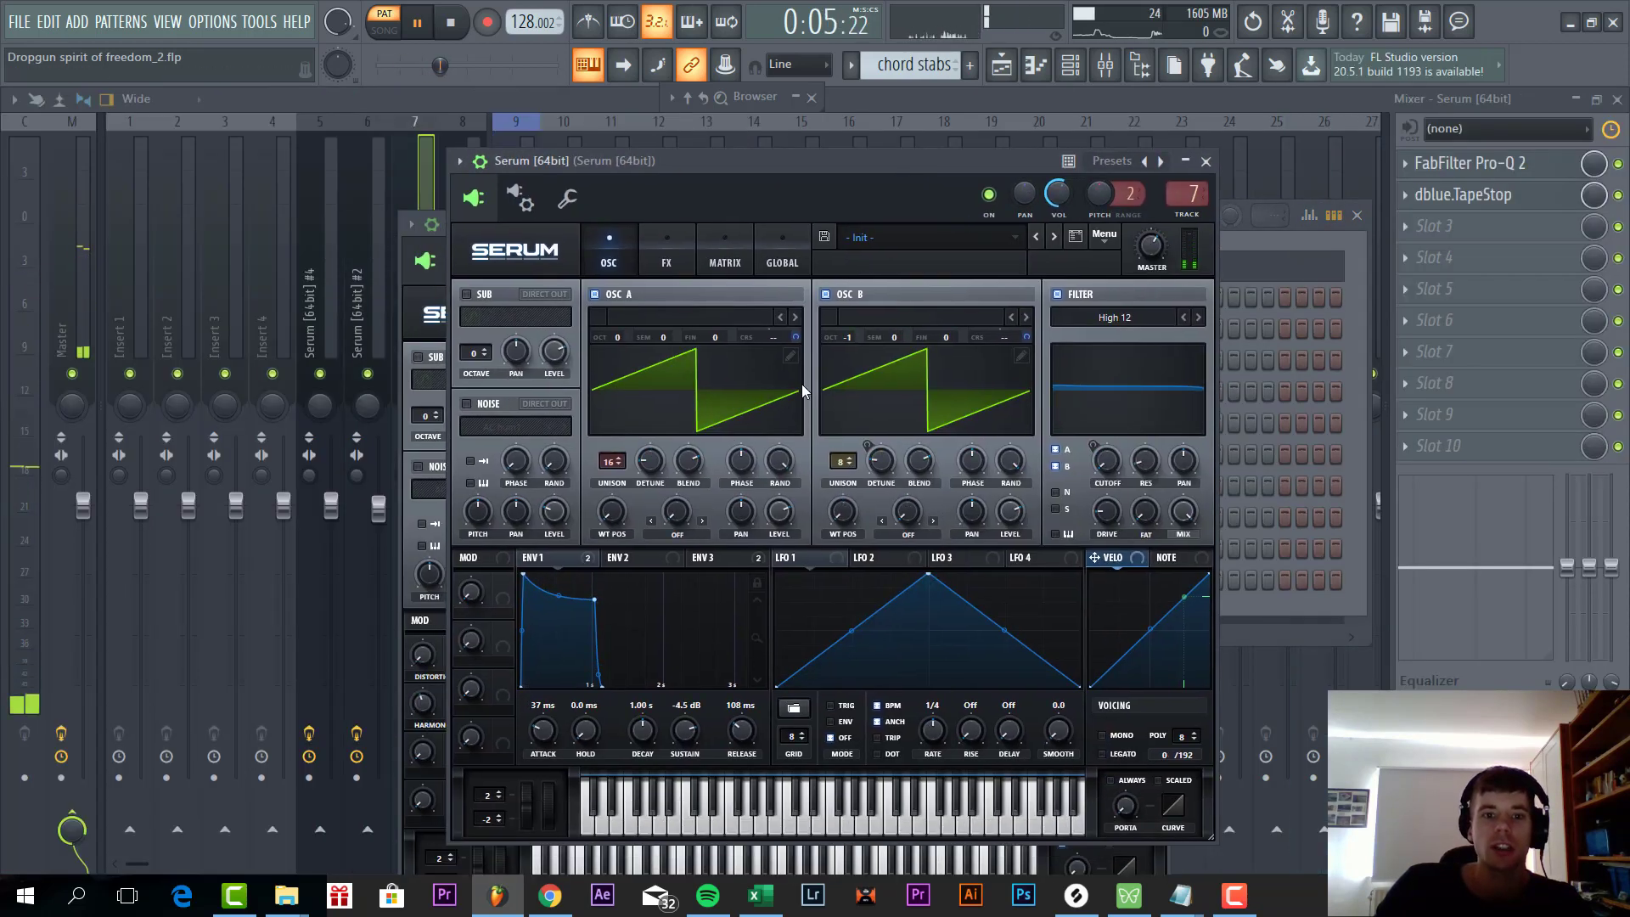
right_click(881, 463)
click(594, 294)
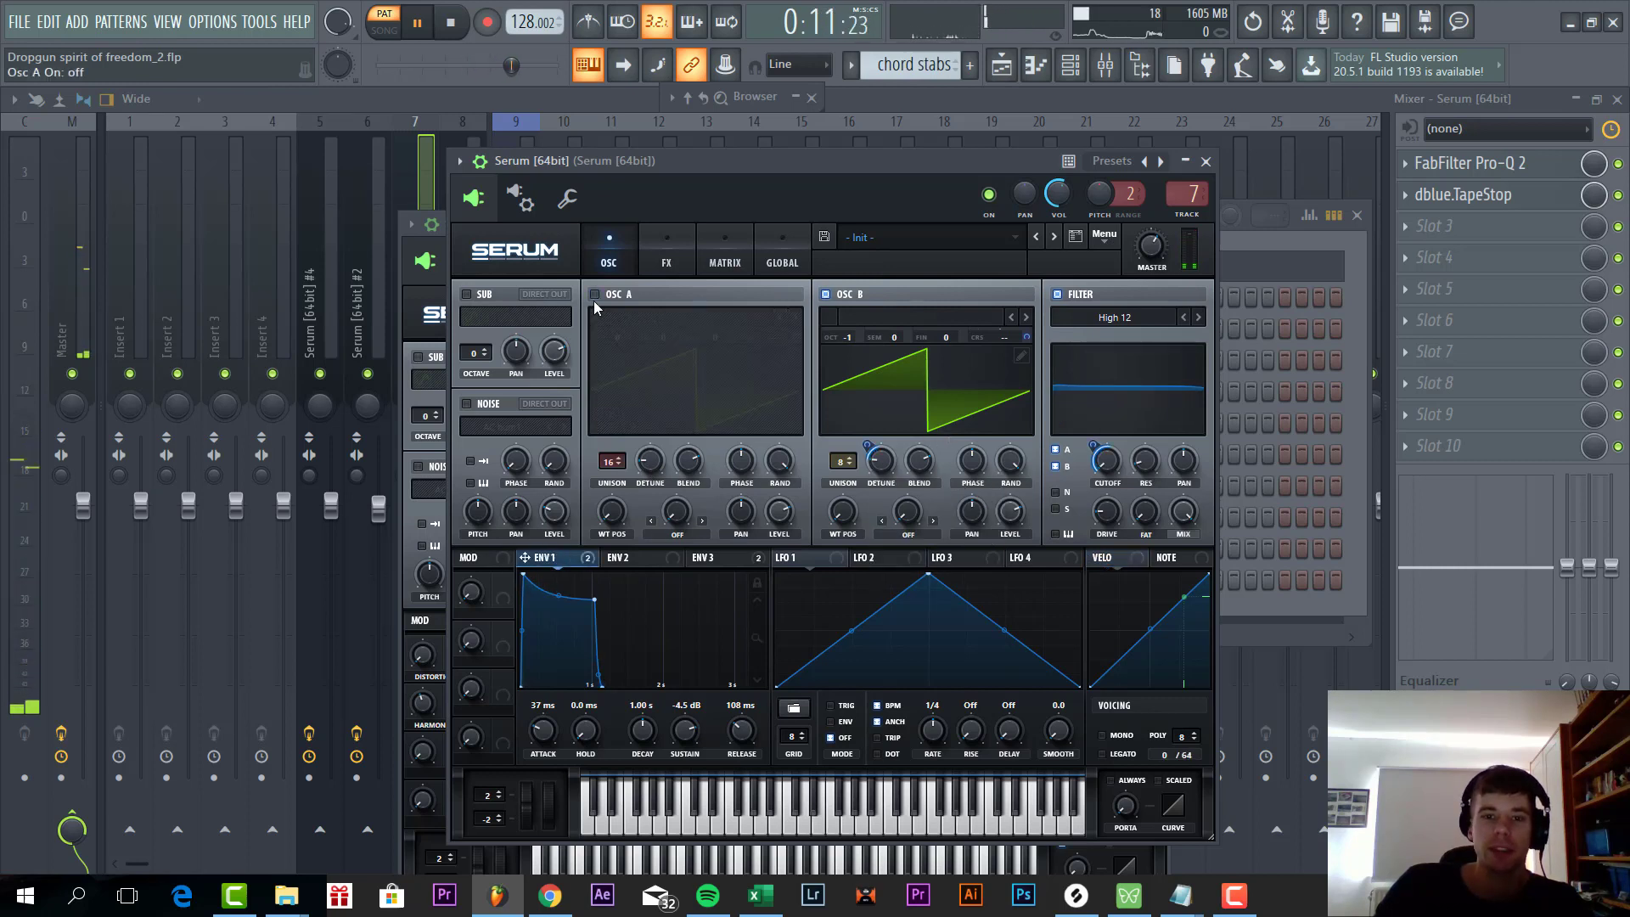
click(595, 298)
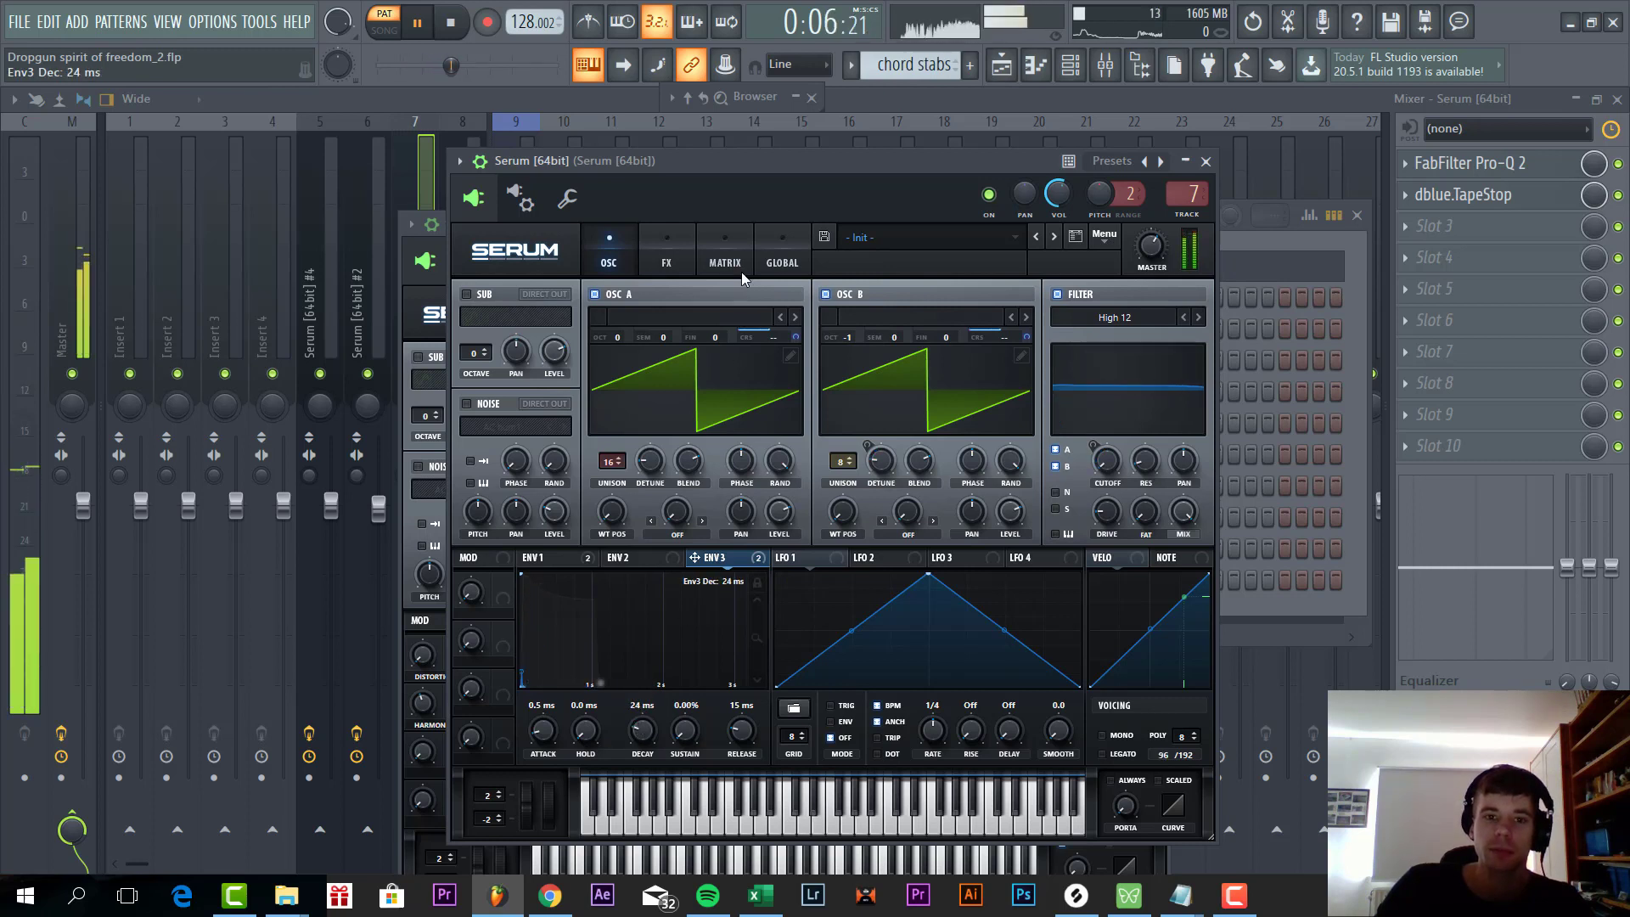
- Switch on the Compressor in the chord Serum patch's FX rack and close the synth window
click(667, 262)
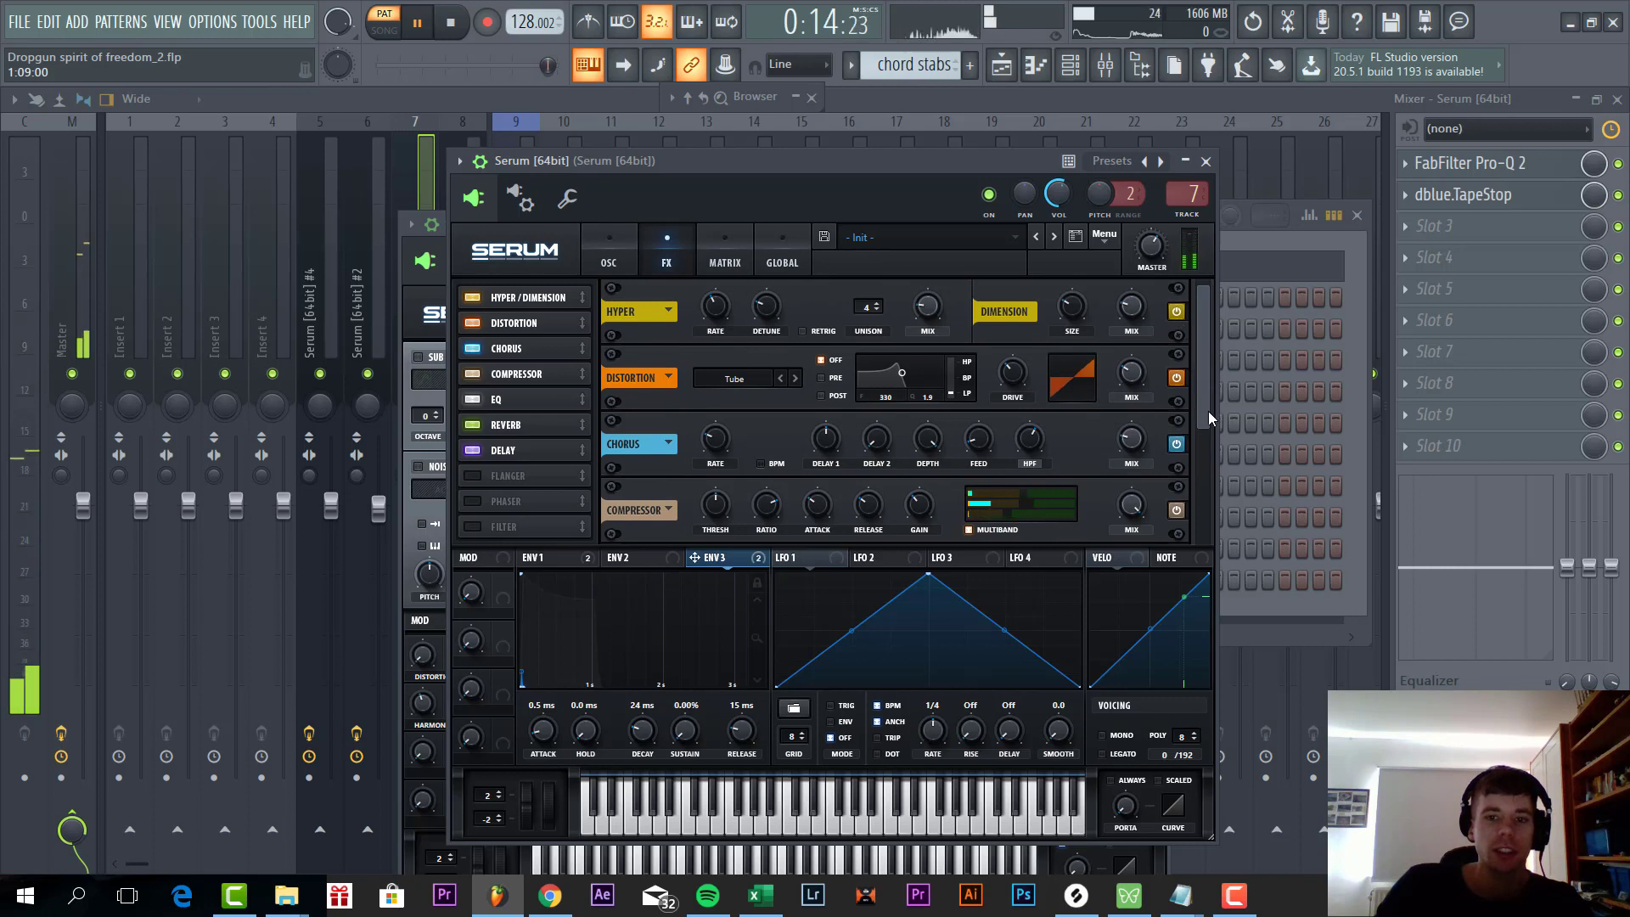
scroll(1201, 399, down, 3)
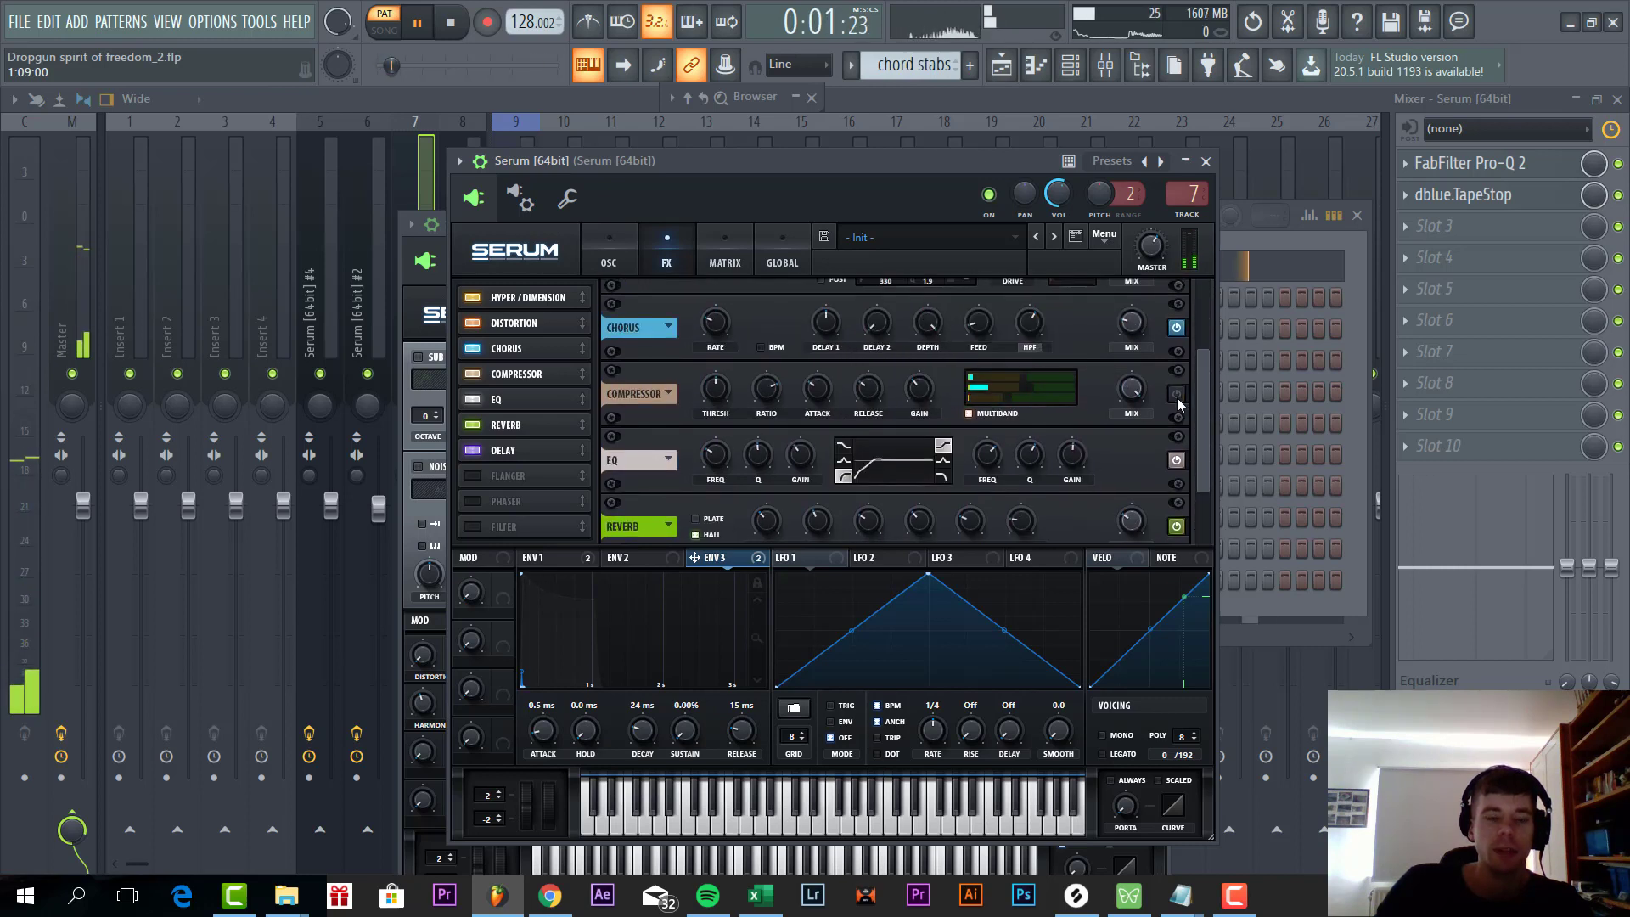
click(1177, 394)
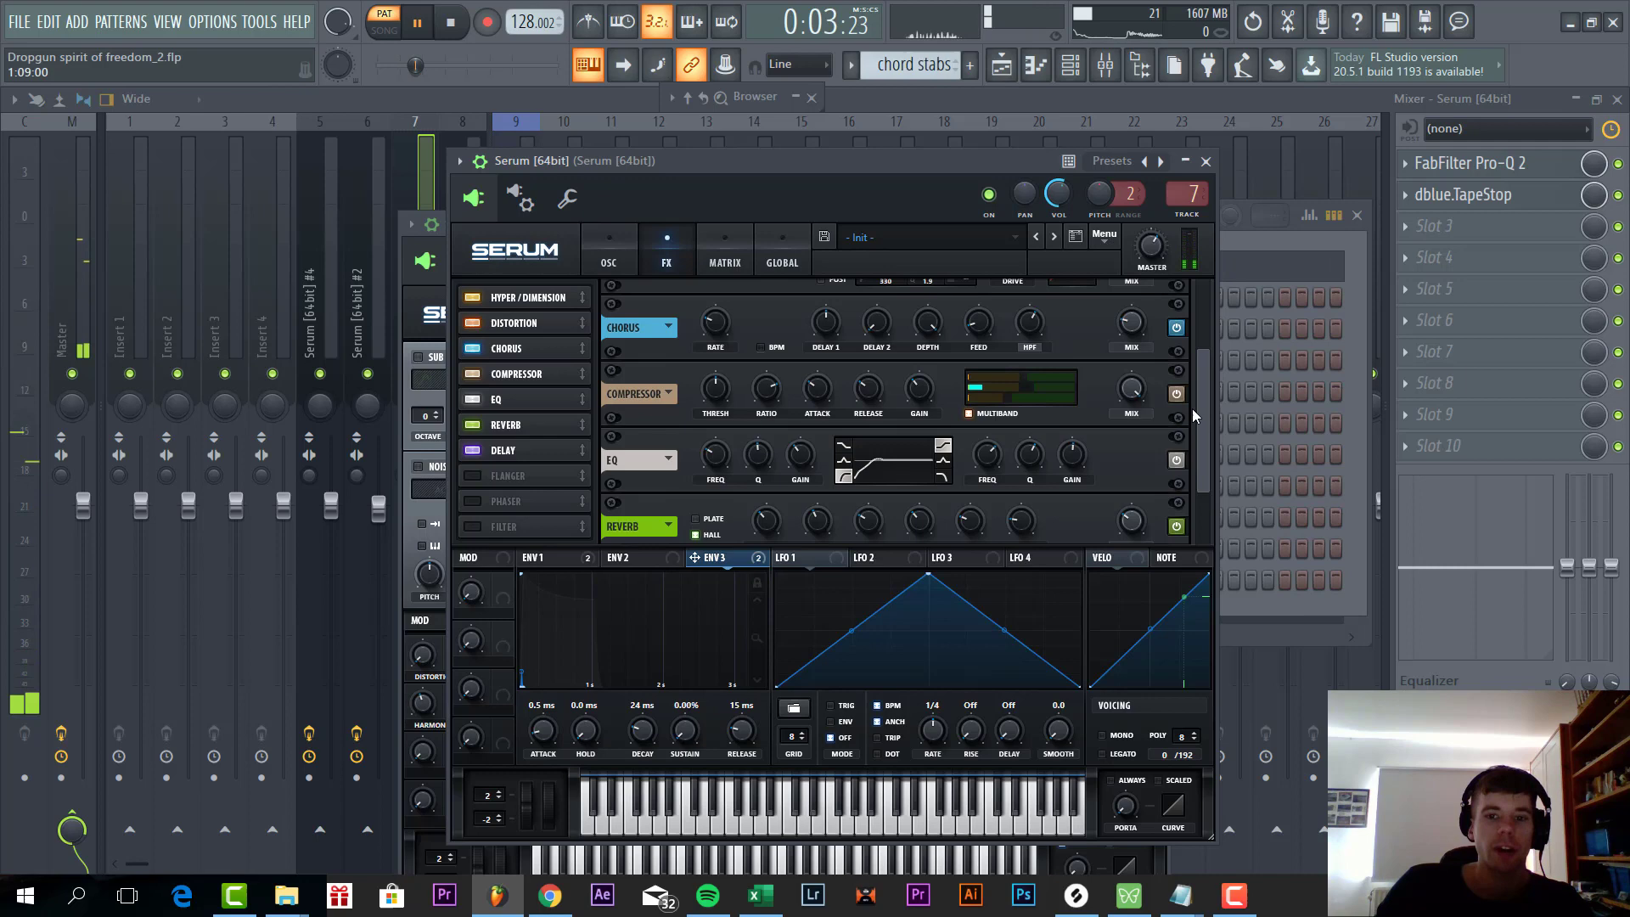
scroll(1207, 414, down, 2)
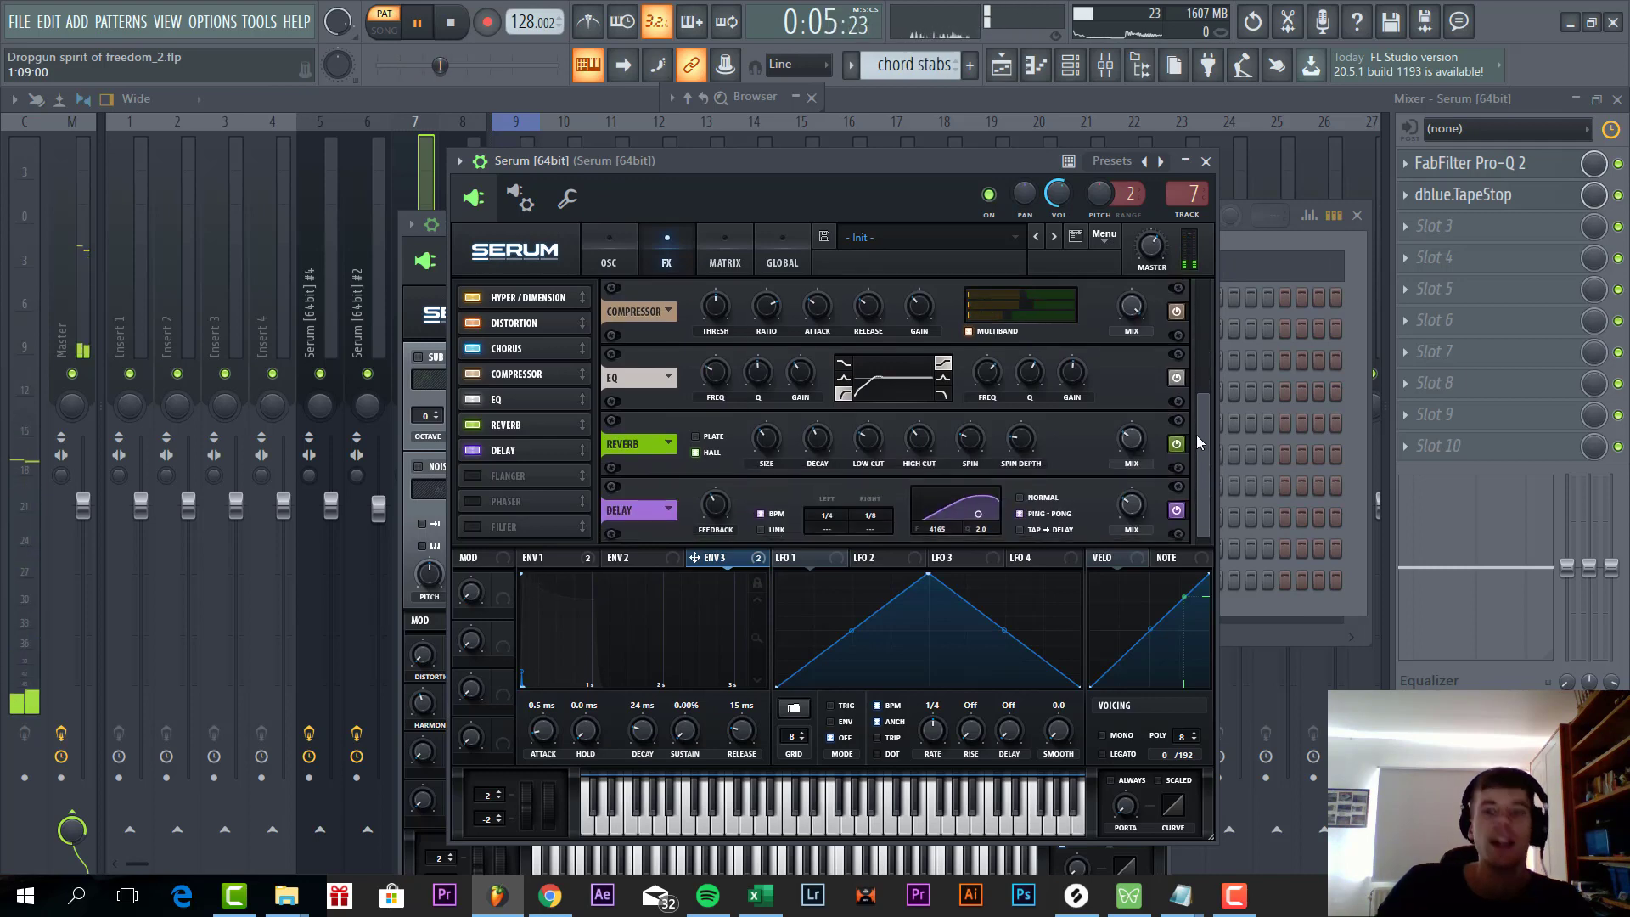
click(1207, 162)
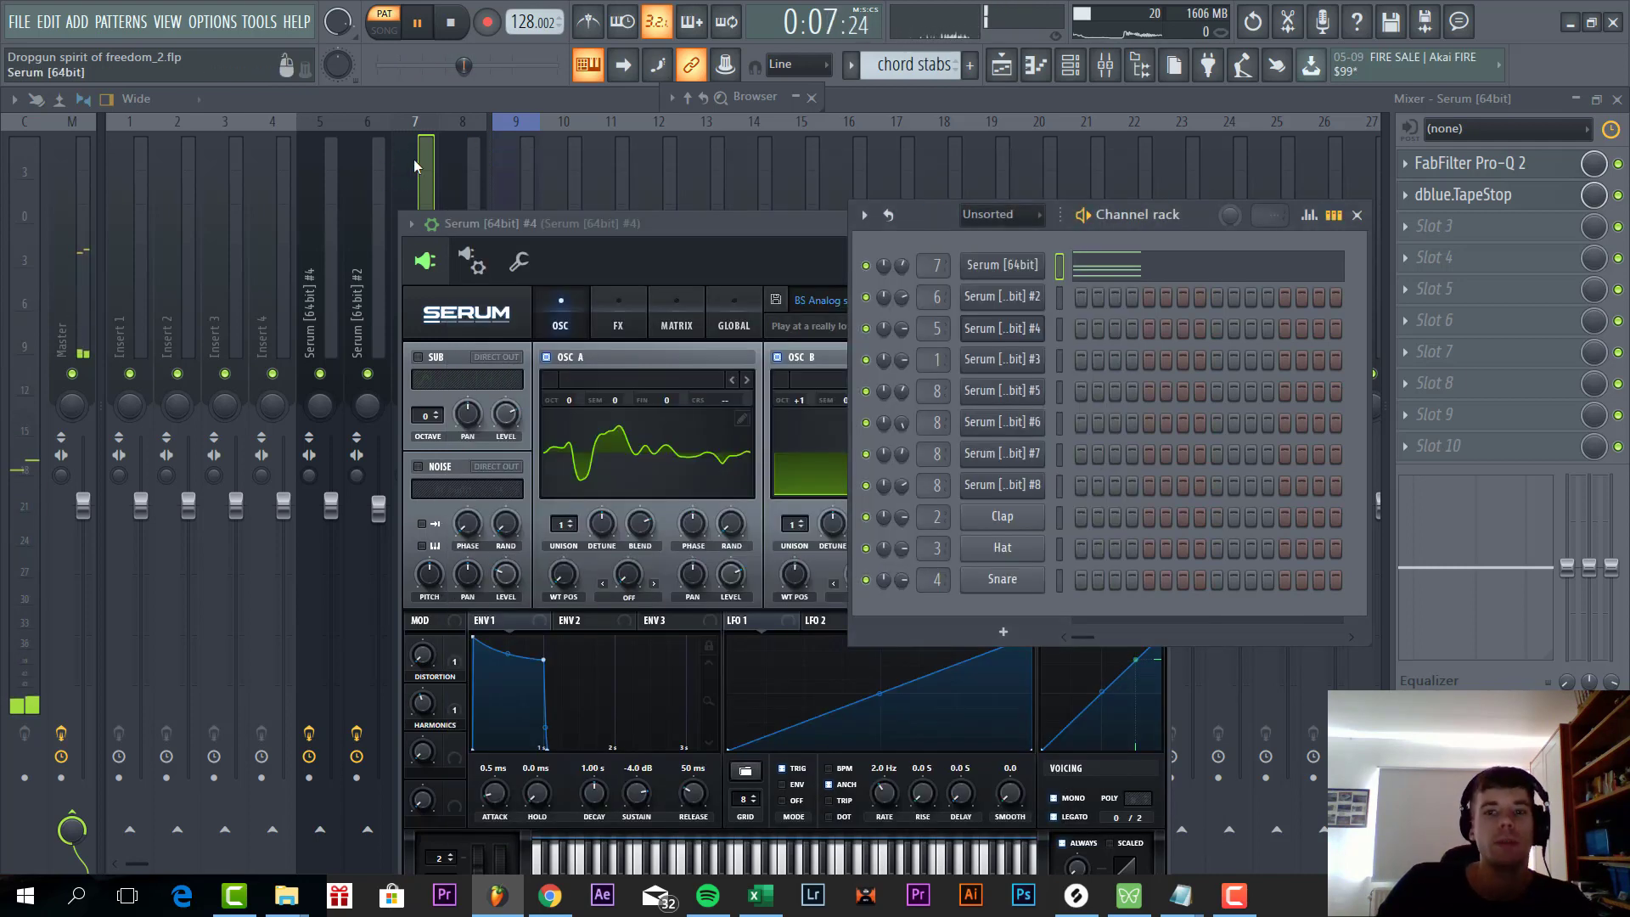
- Review the dblue.TapeStop settings in the Mixer, then return to the Playlist and stop playback
click(416, 165)
click(1486, 197)
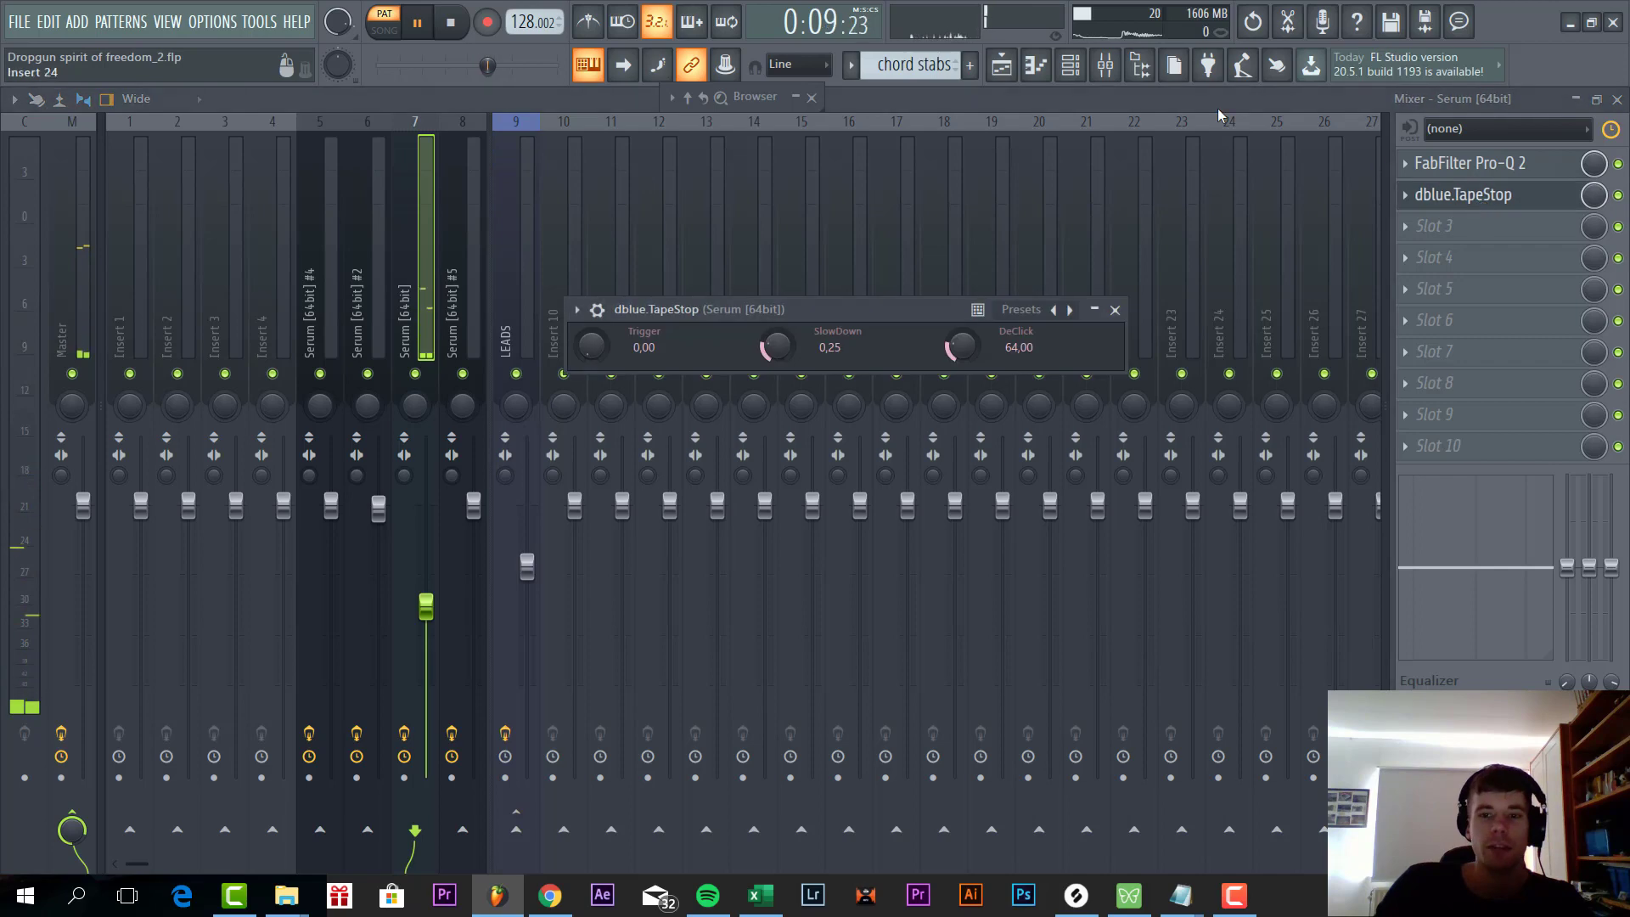
key(F5)
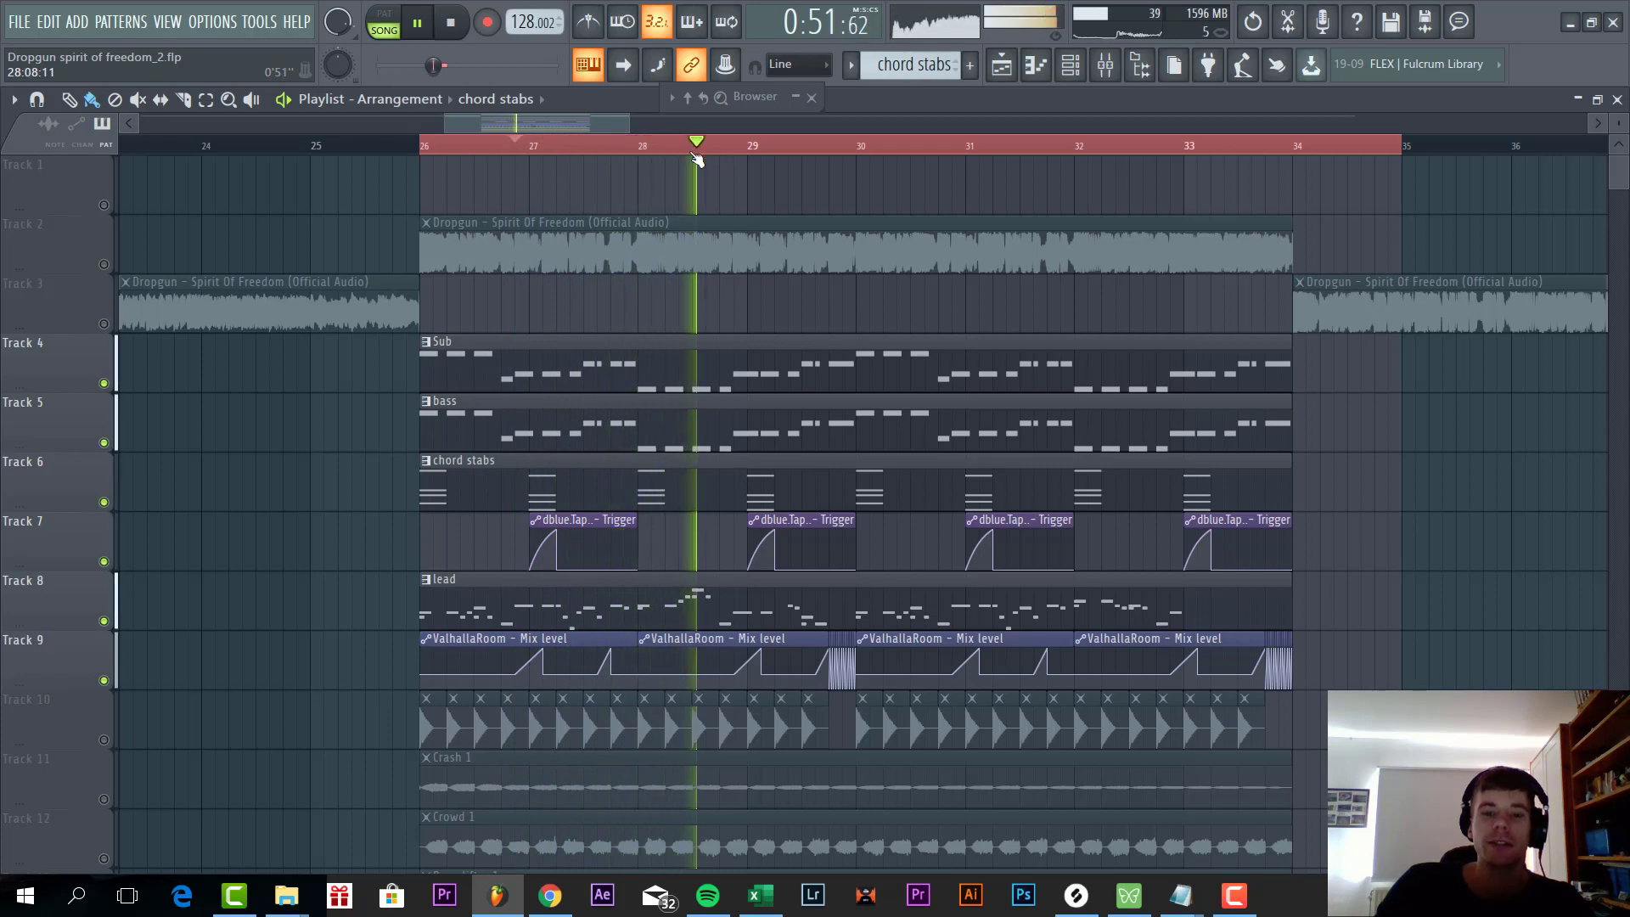
key(space)
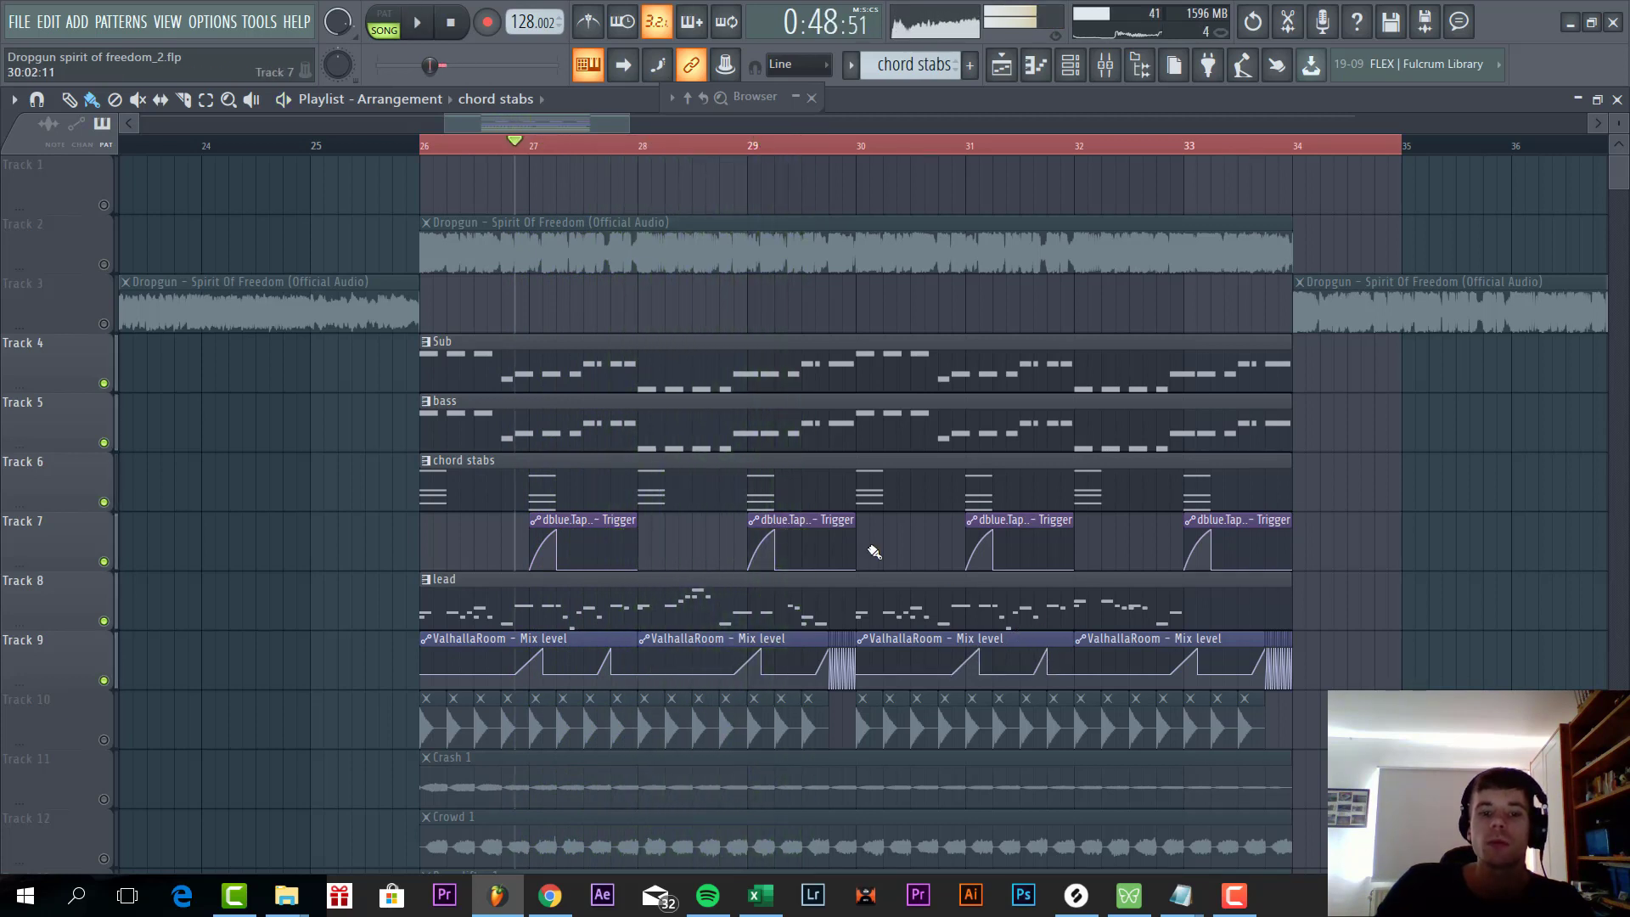
scroll(889, 560, down, 4)
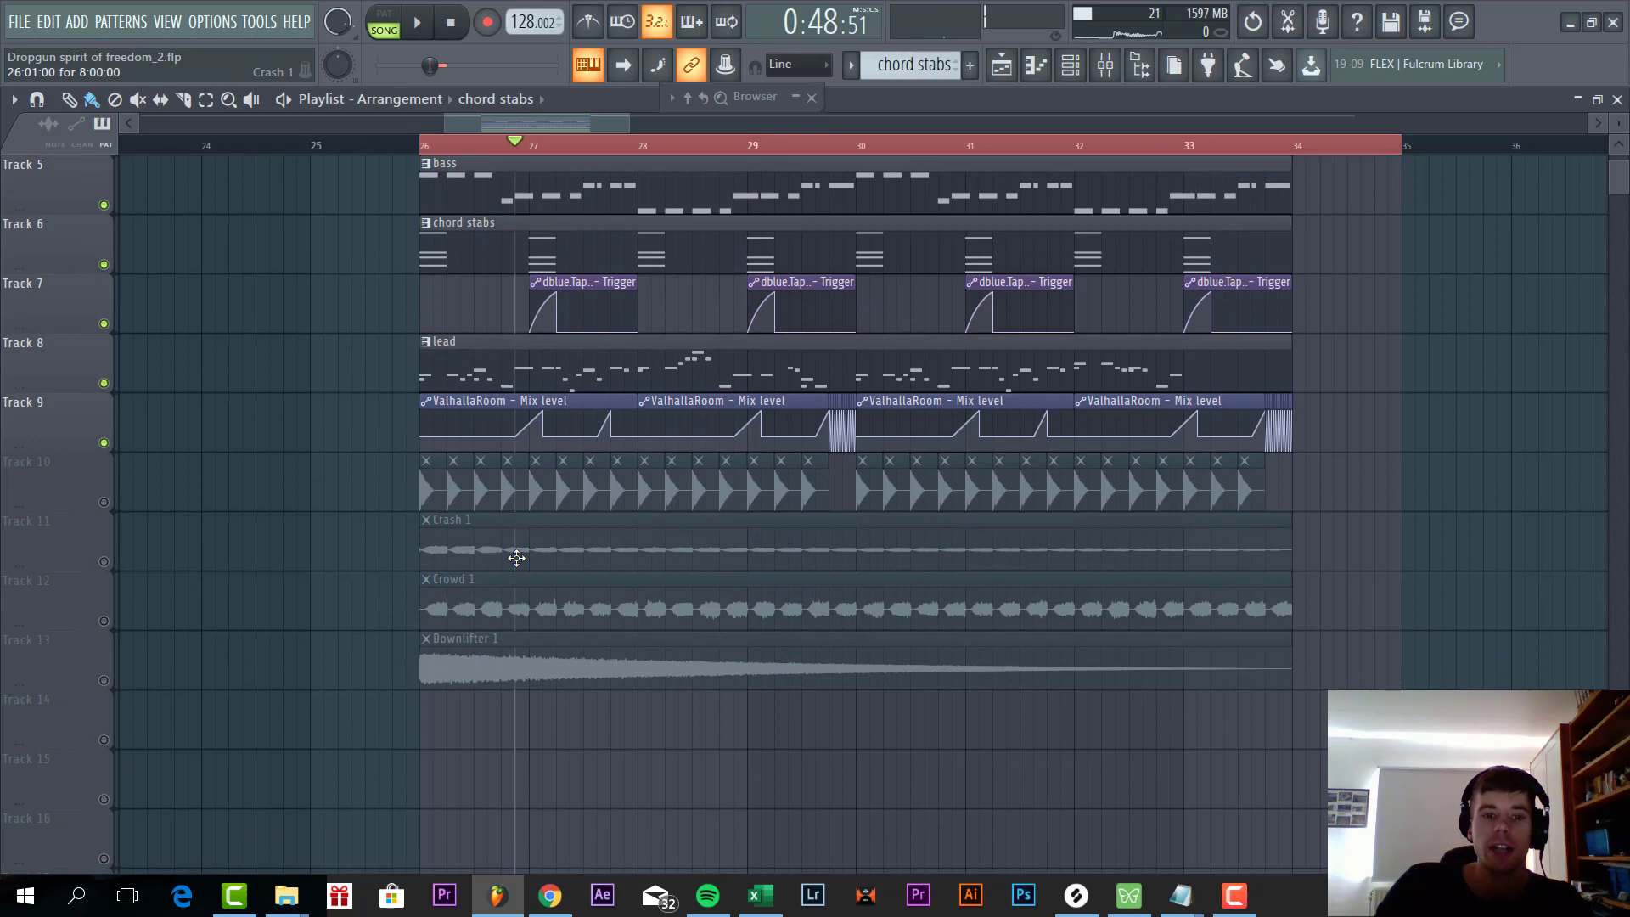
- Solo the Crash 1 track on Track 11, briefly unmuting then re-muting Tracks 12 and 13
scroll(576, 561, up, 2)
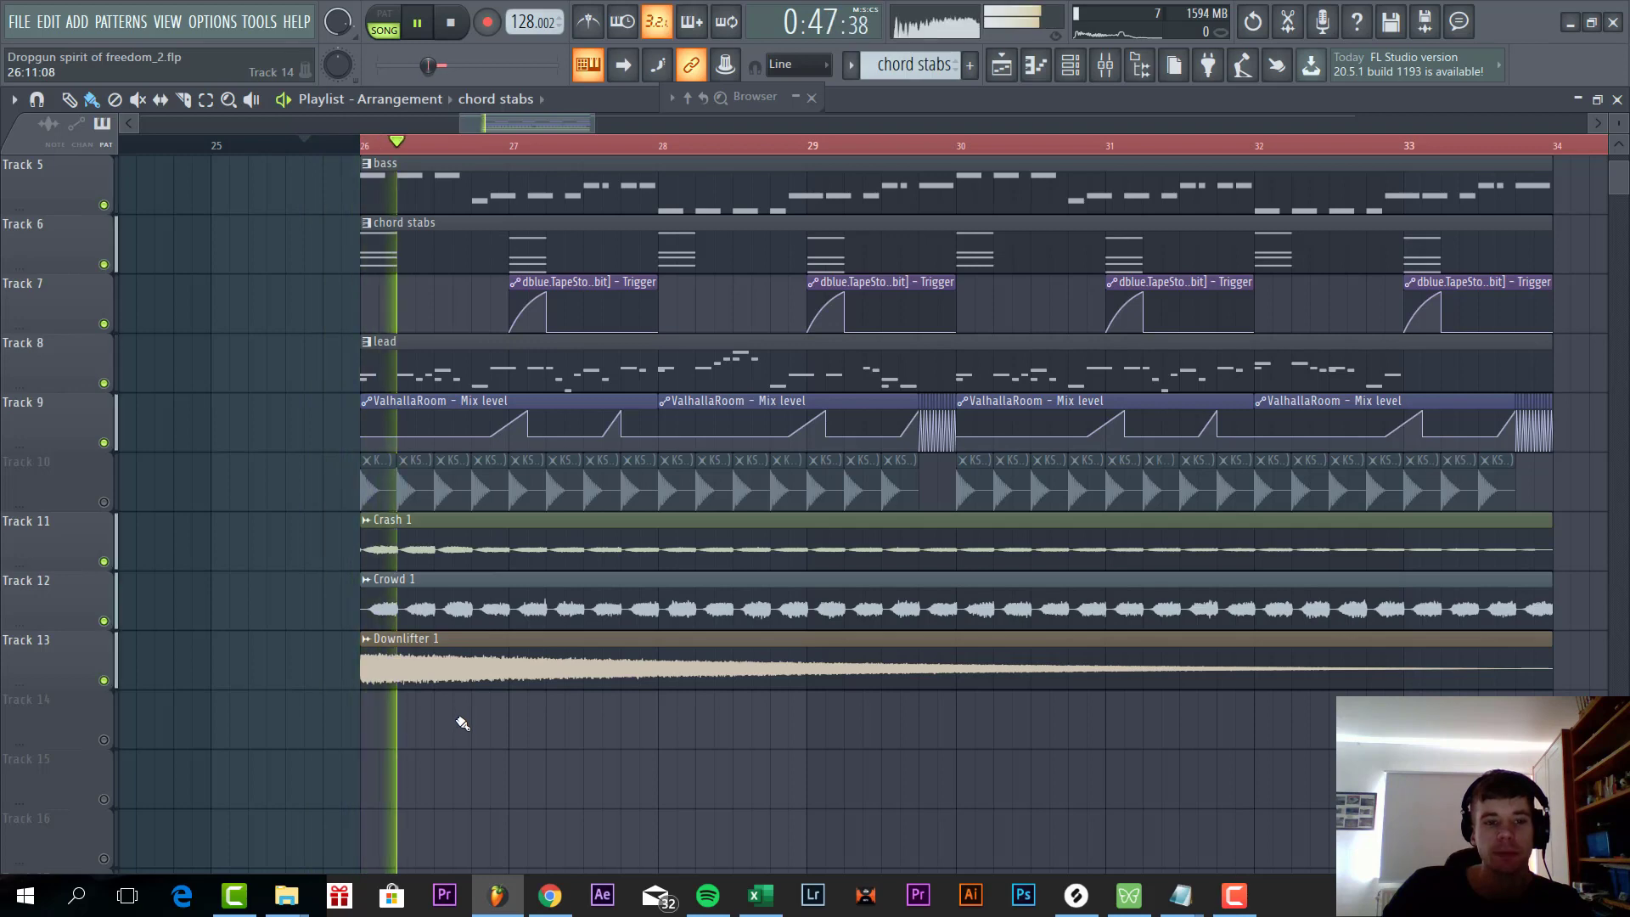
right_click(104, 562)
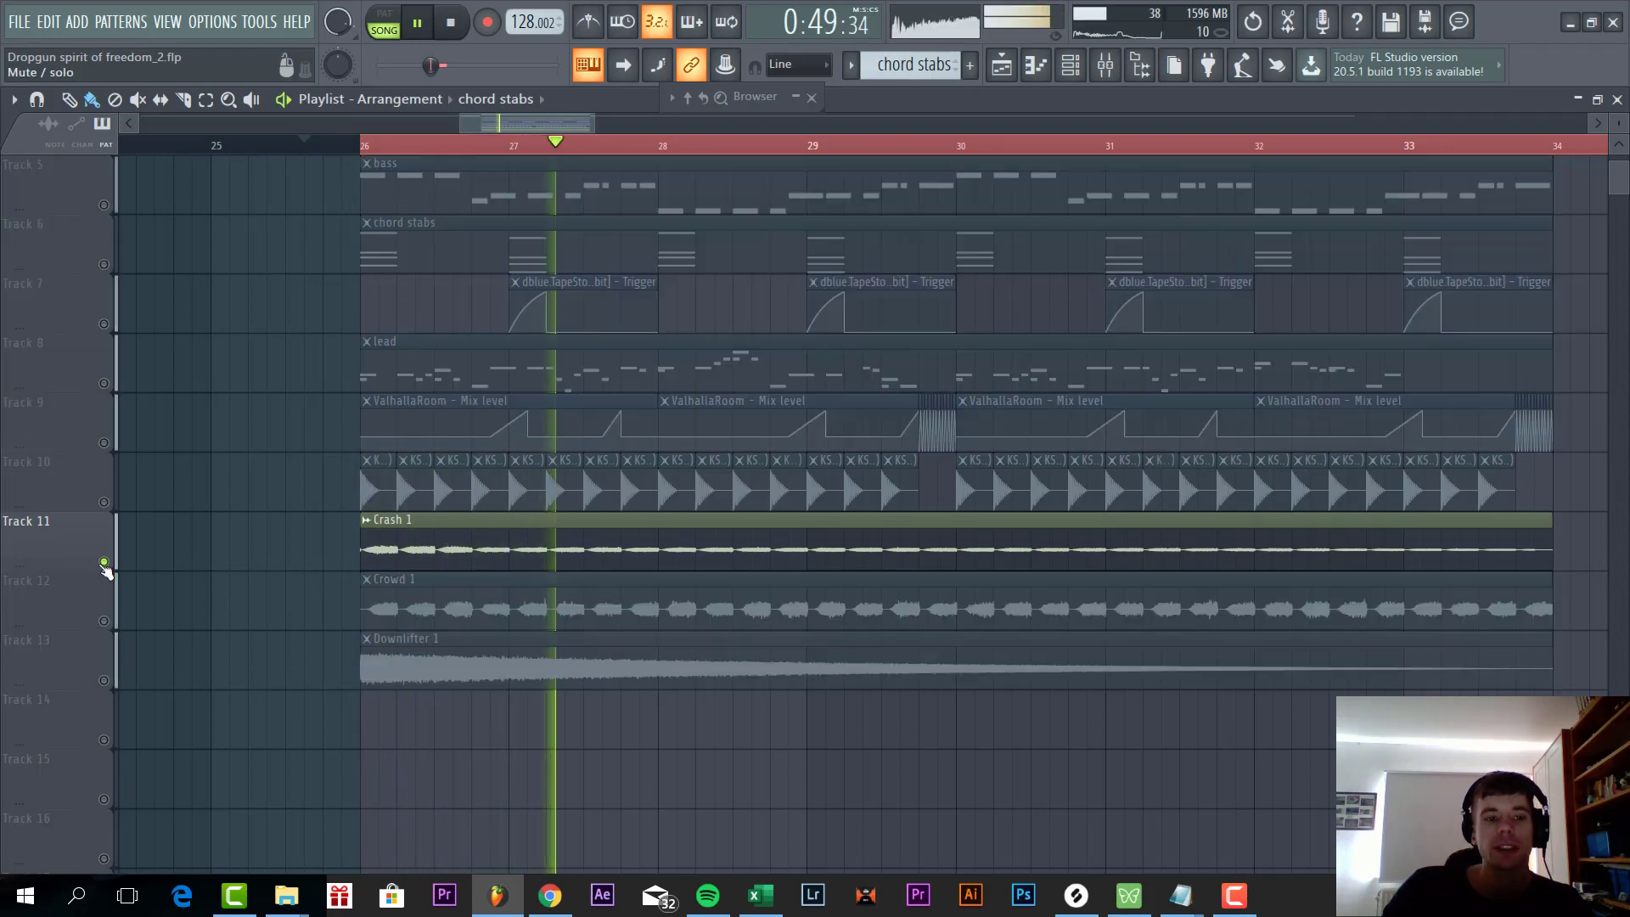
click(103, 620)
click(104, 680)
scroll(281, 594, up, 2)
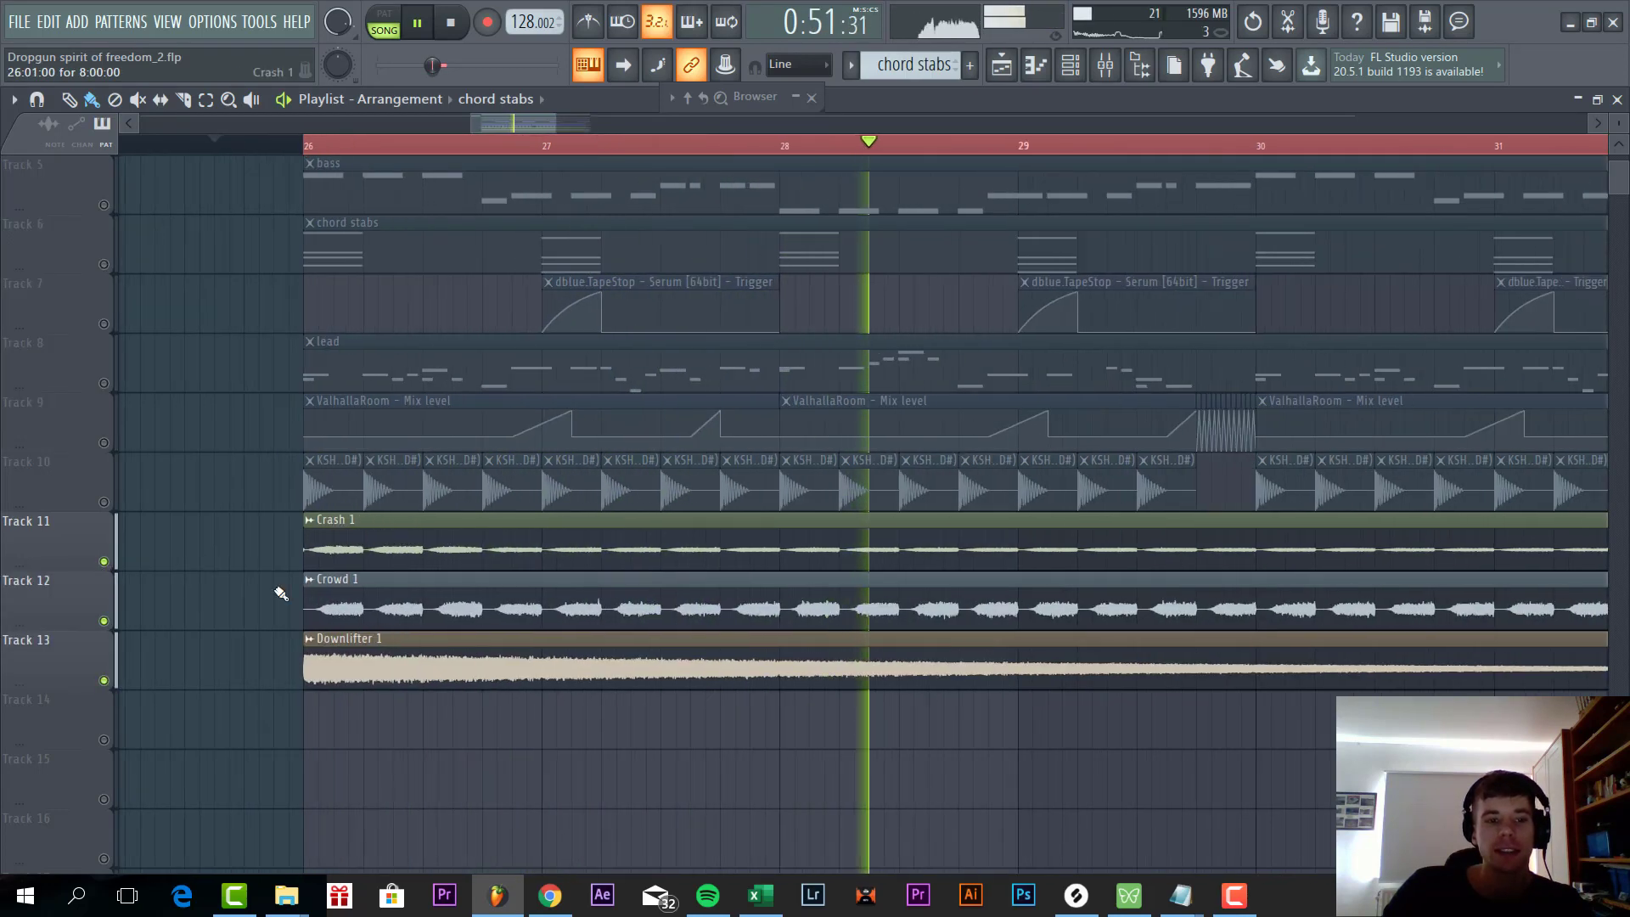
click(104, 620)
click(104, 680)
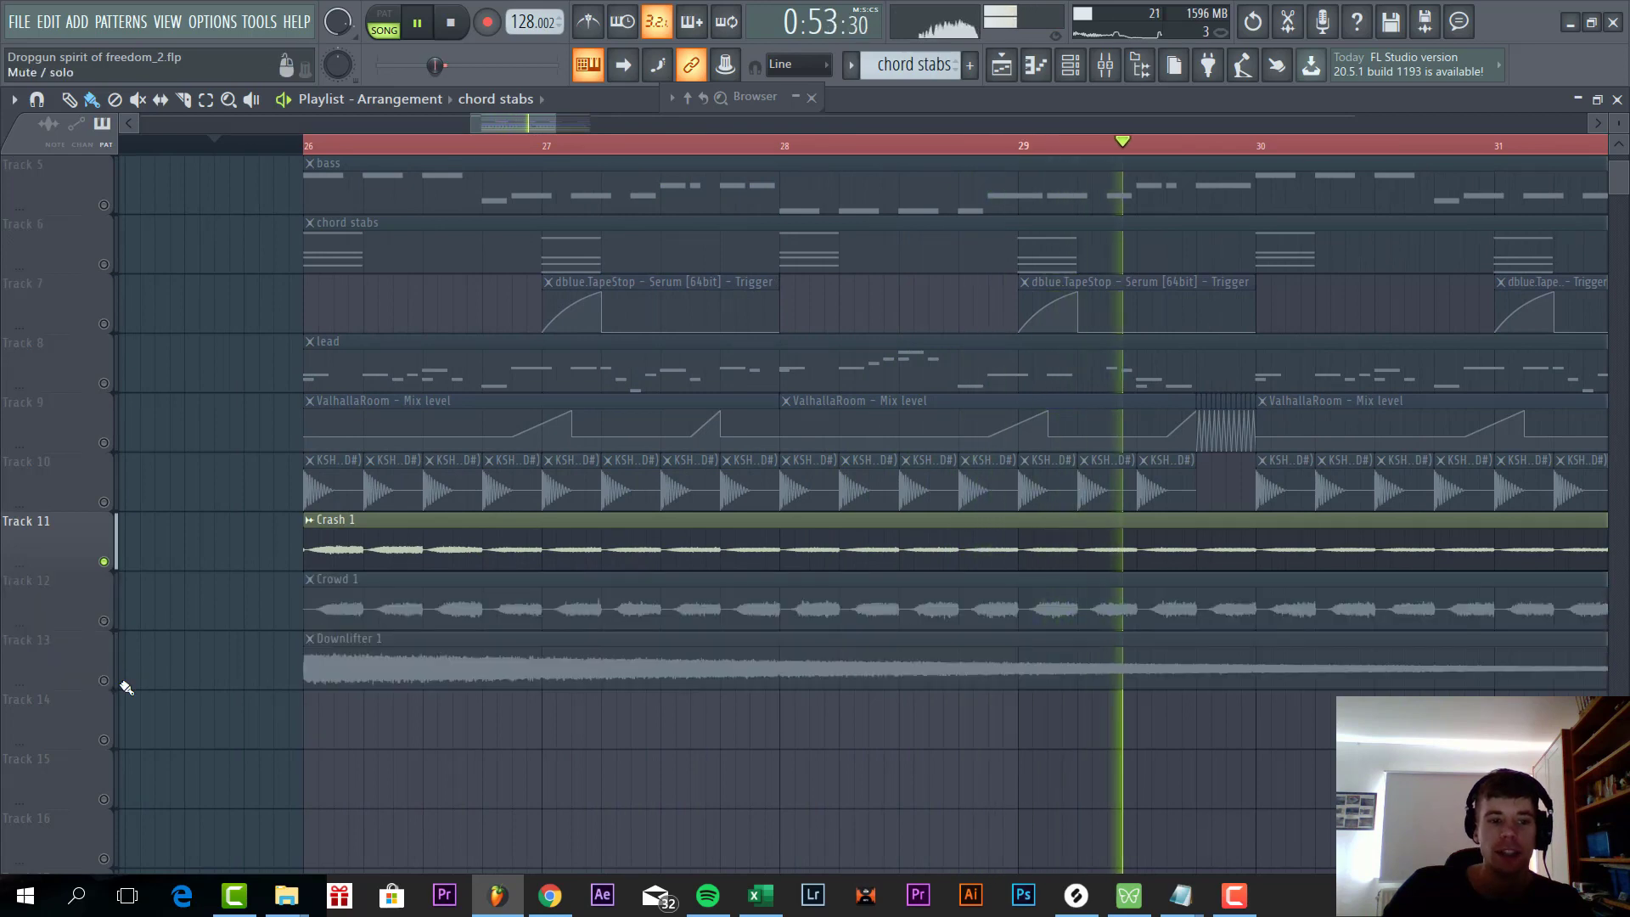
scroll(126, 687, up, 2)
- Replay from bar 26 and unmute Crowd 1 and Downlifter 1 alongside Crash 1
click(416, 151)
scroll(321, 764, down, 3)
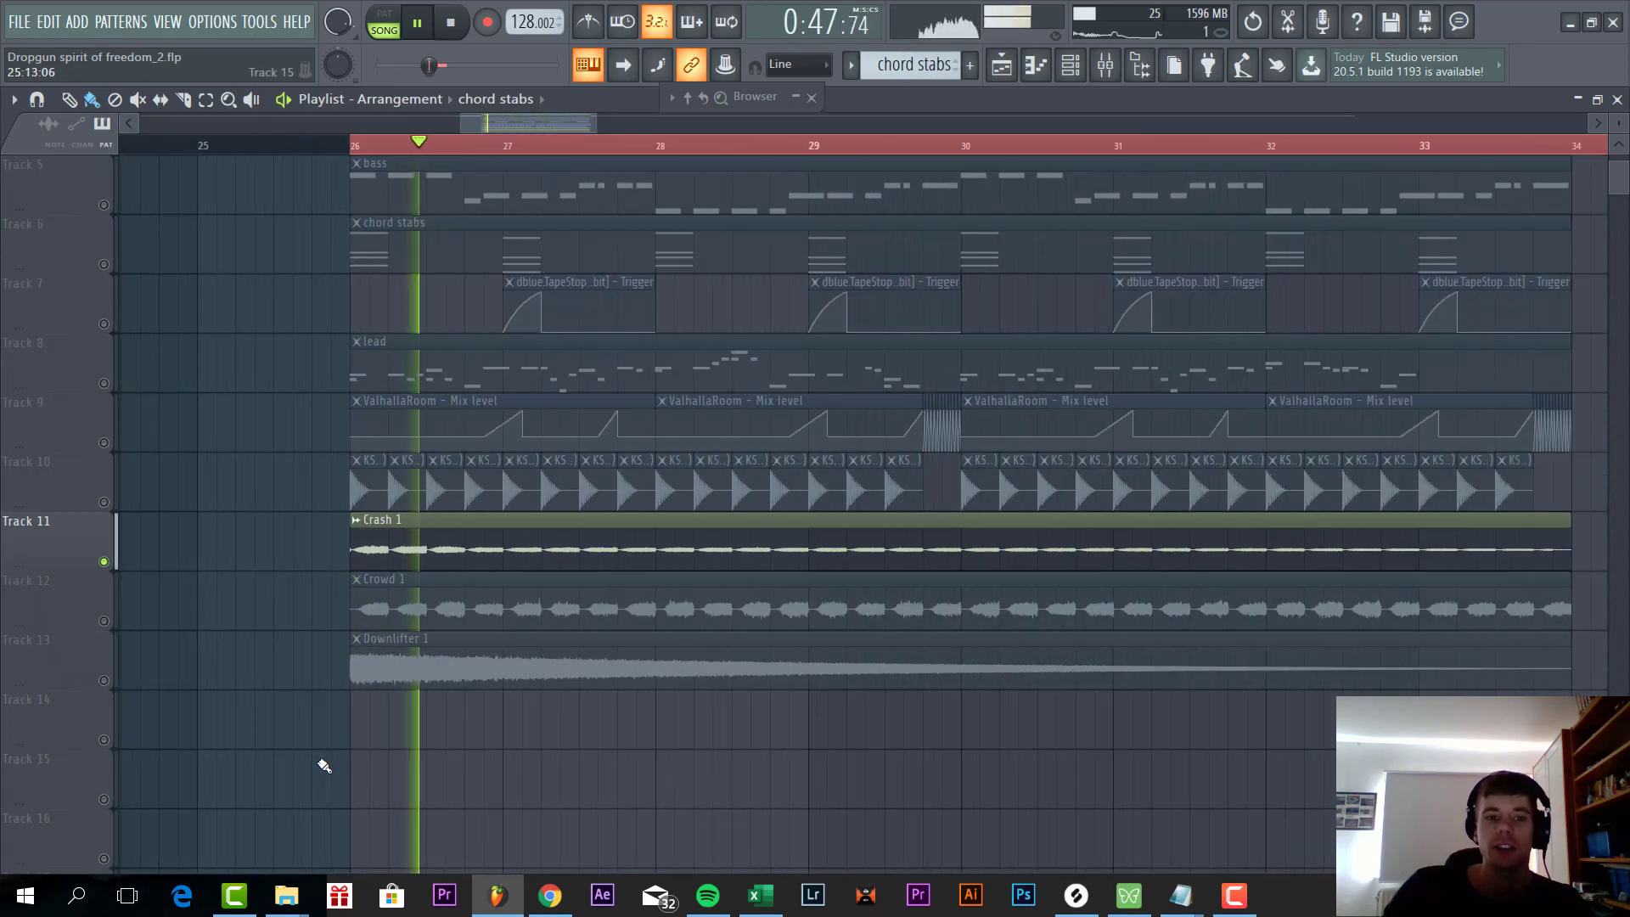
scroll(739, 564, up, 3)
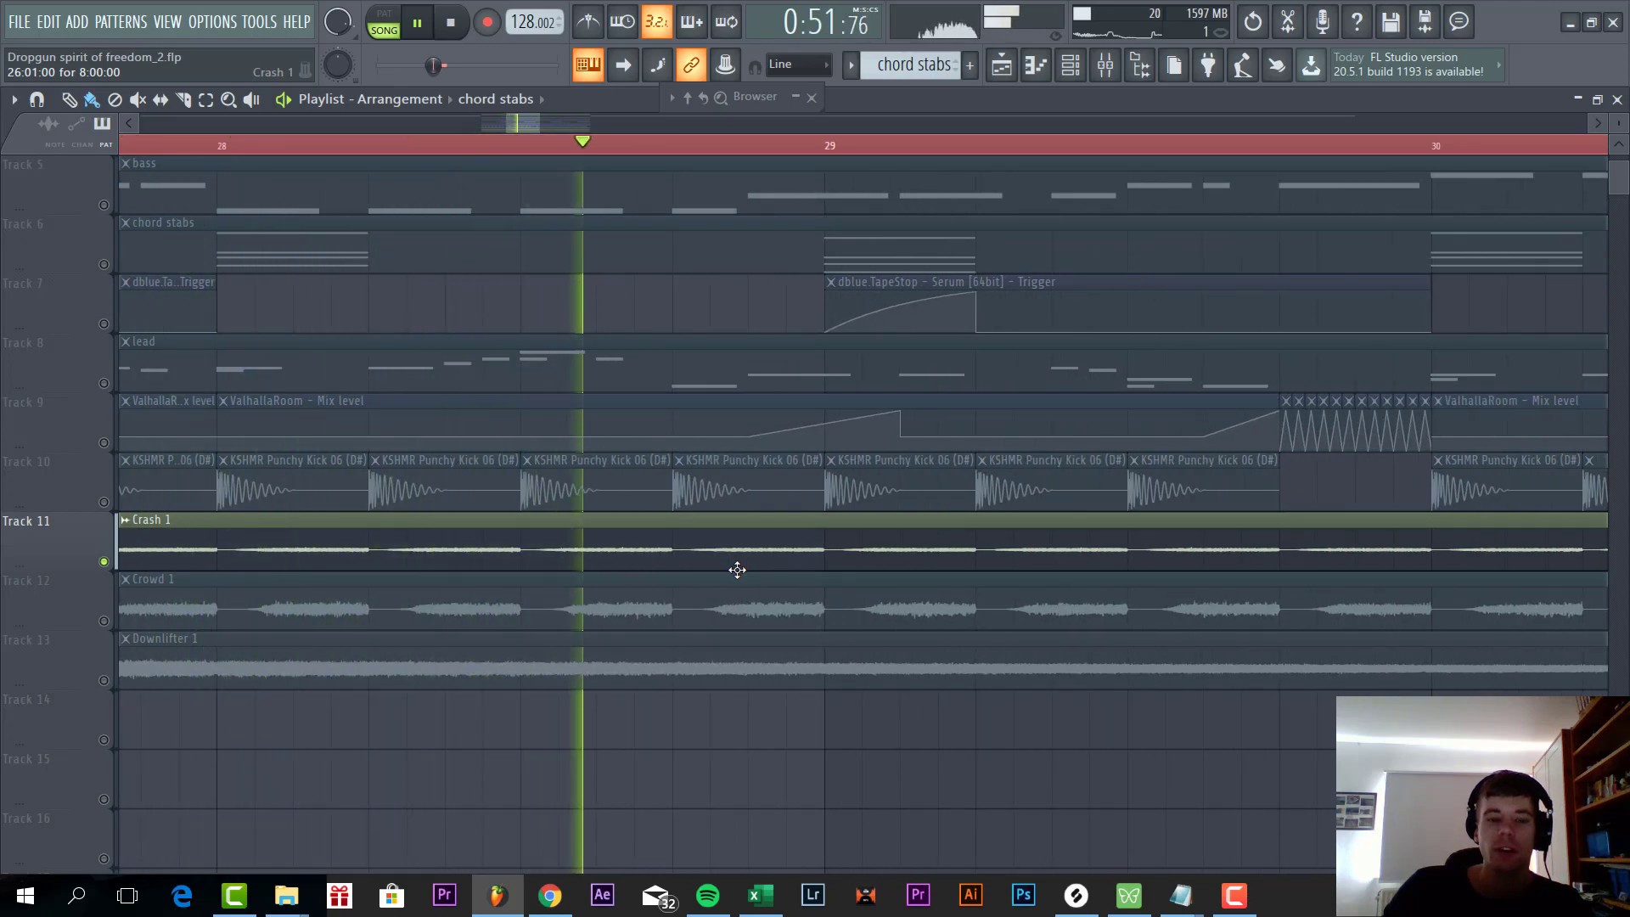
scroll(740, 568, down, 4)
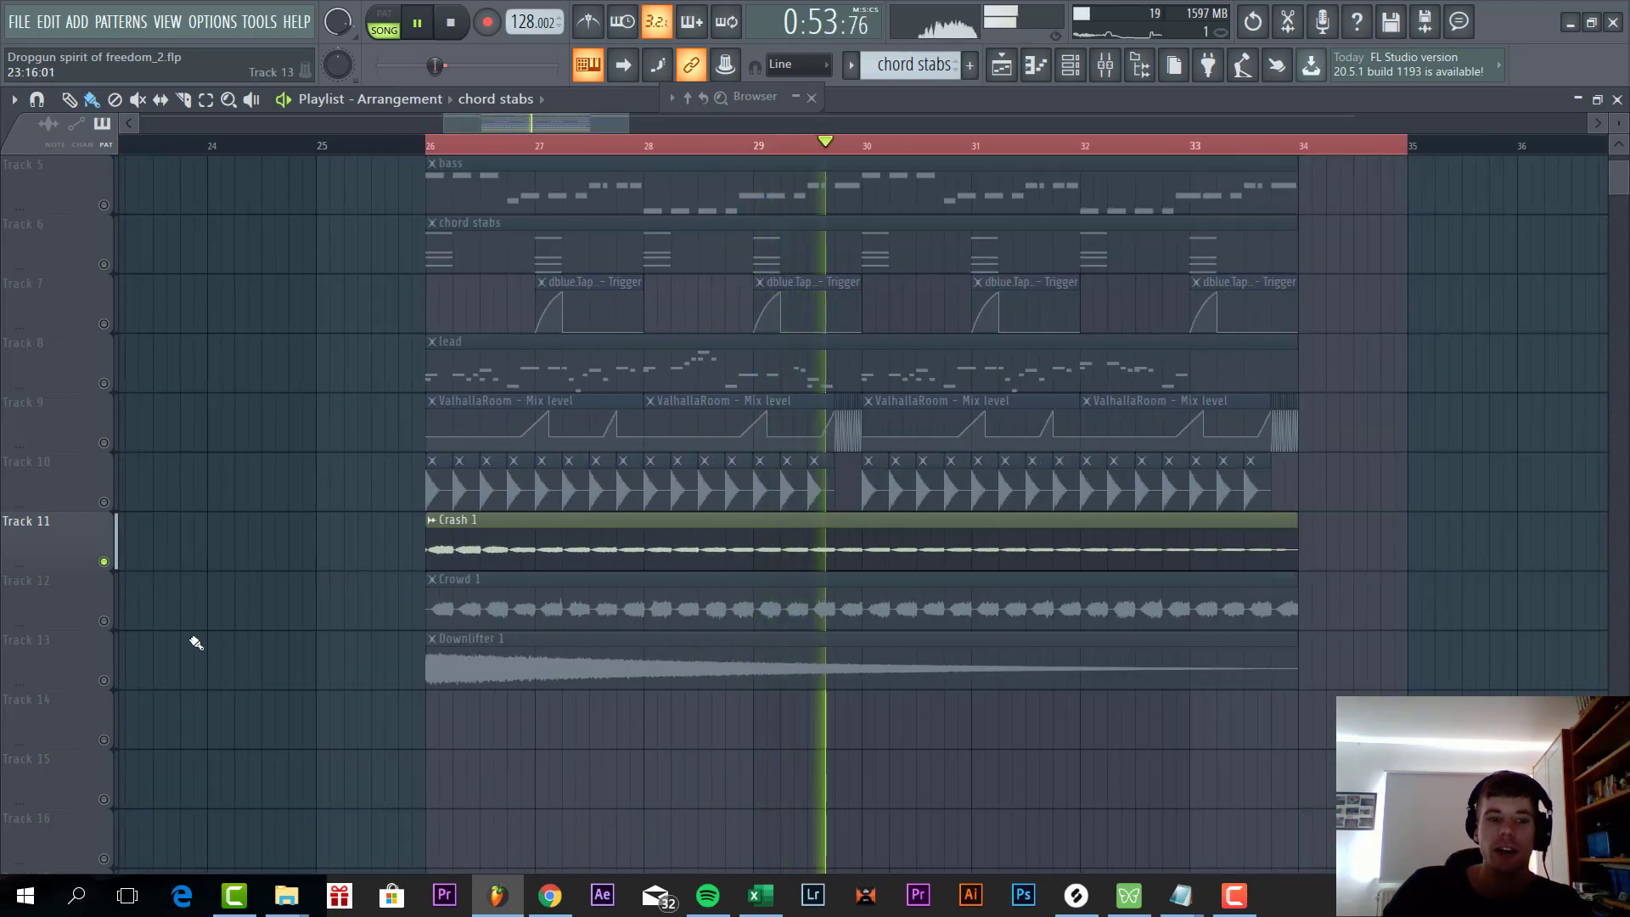
click(104, 621)
click(104, 562)
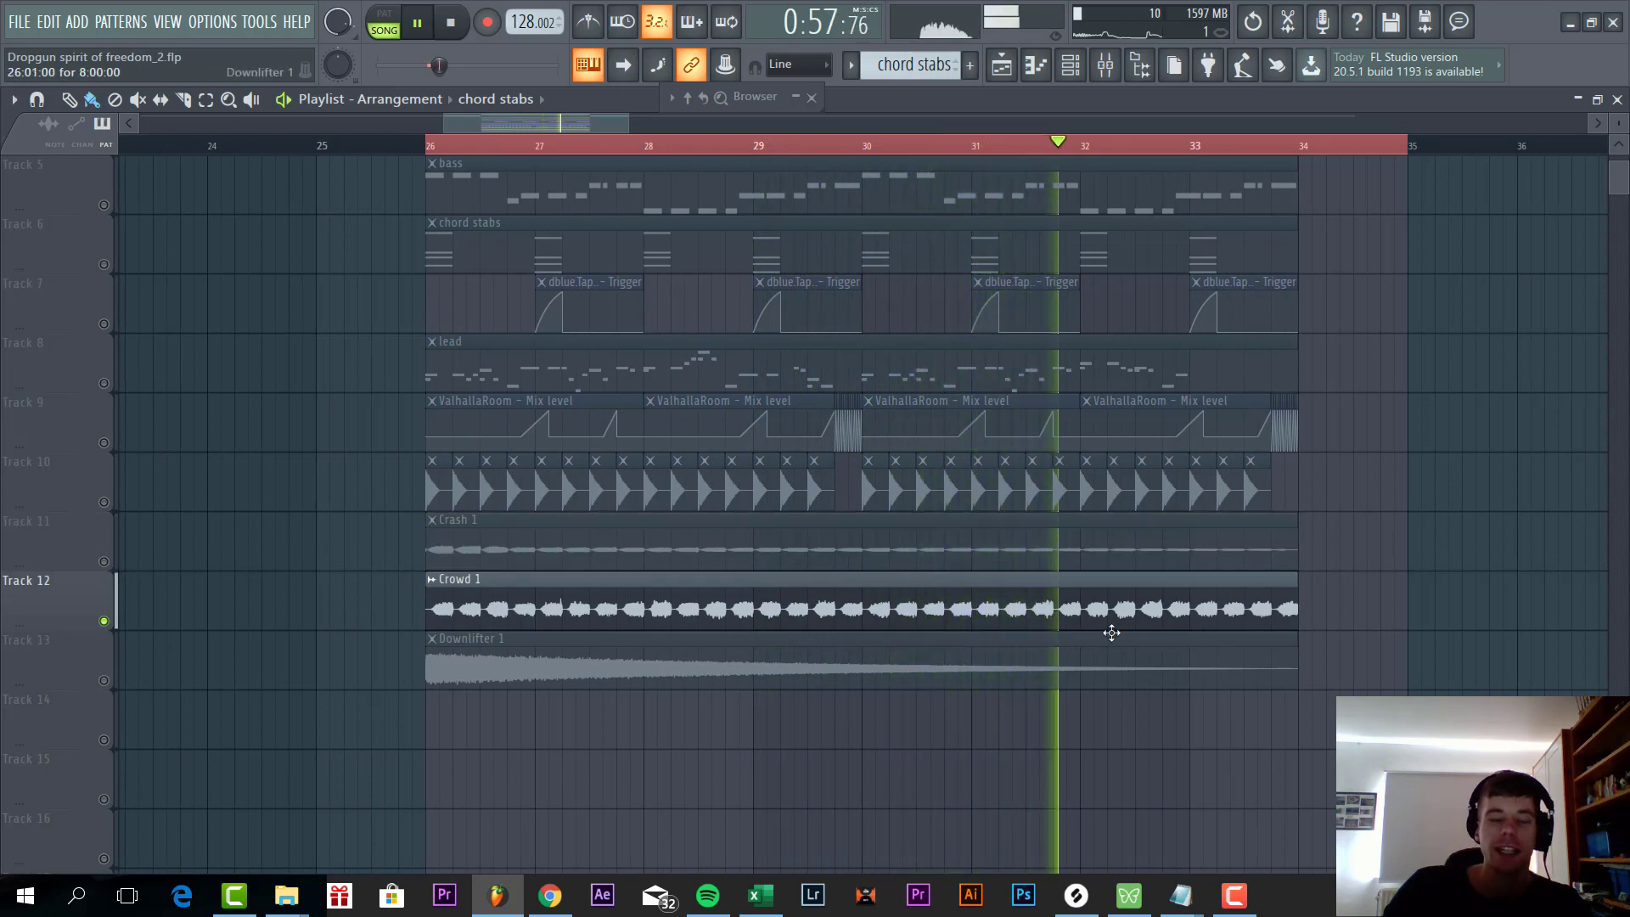
click(104, 561)
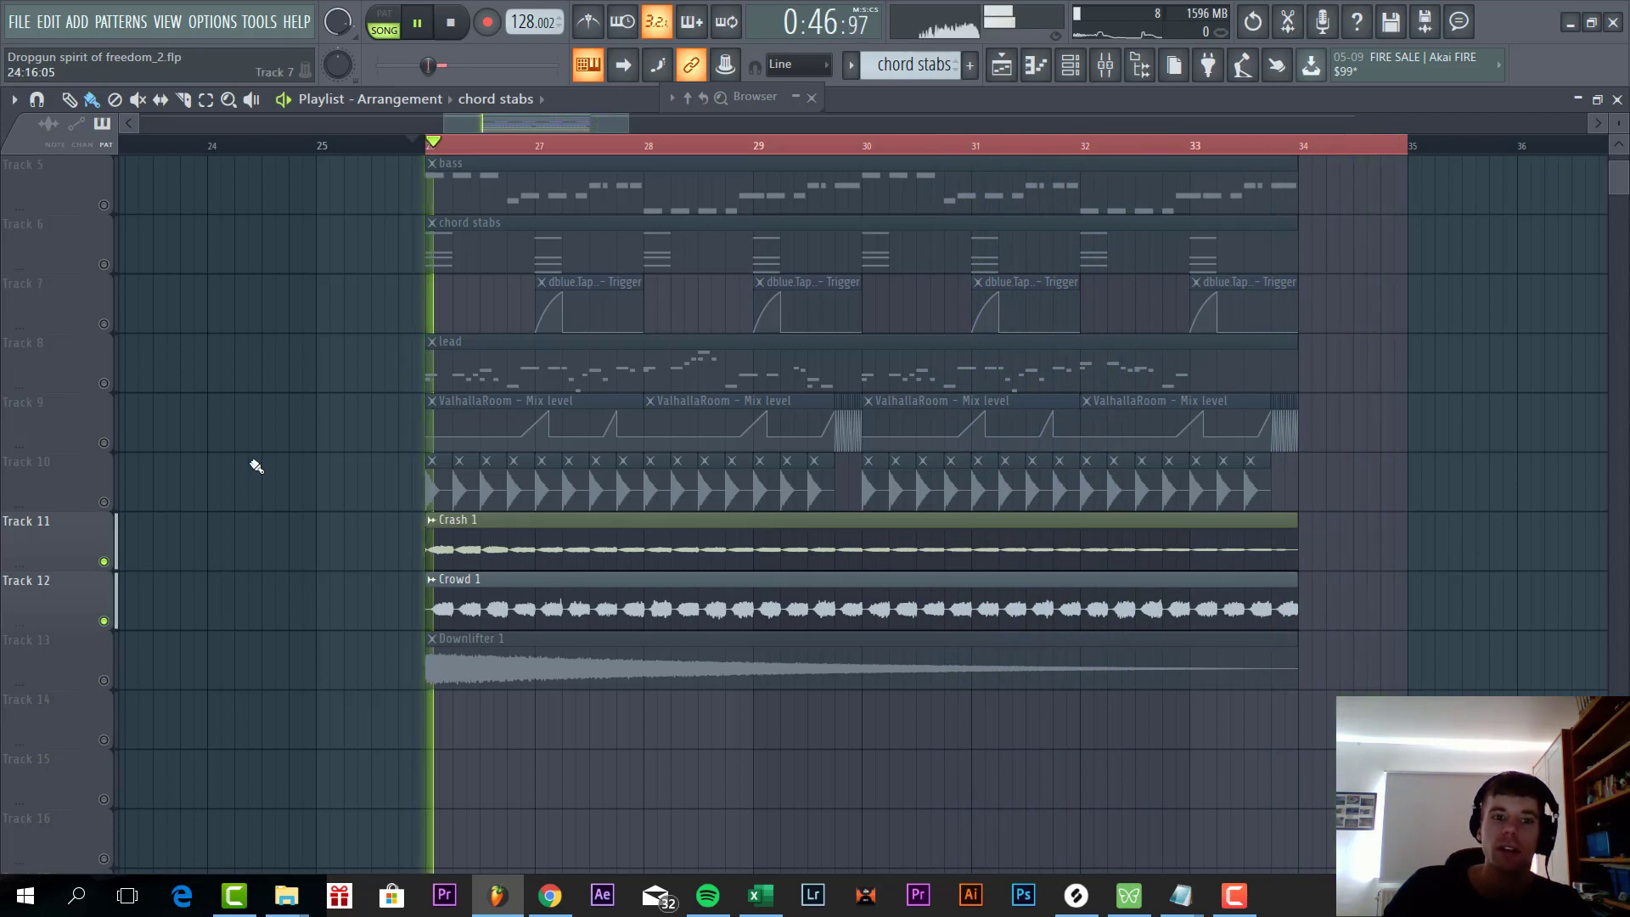
click(104, 681)
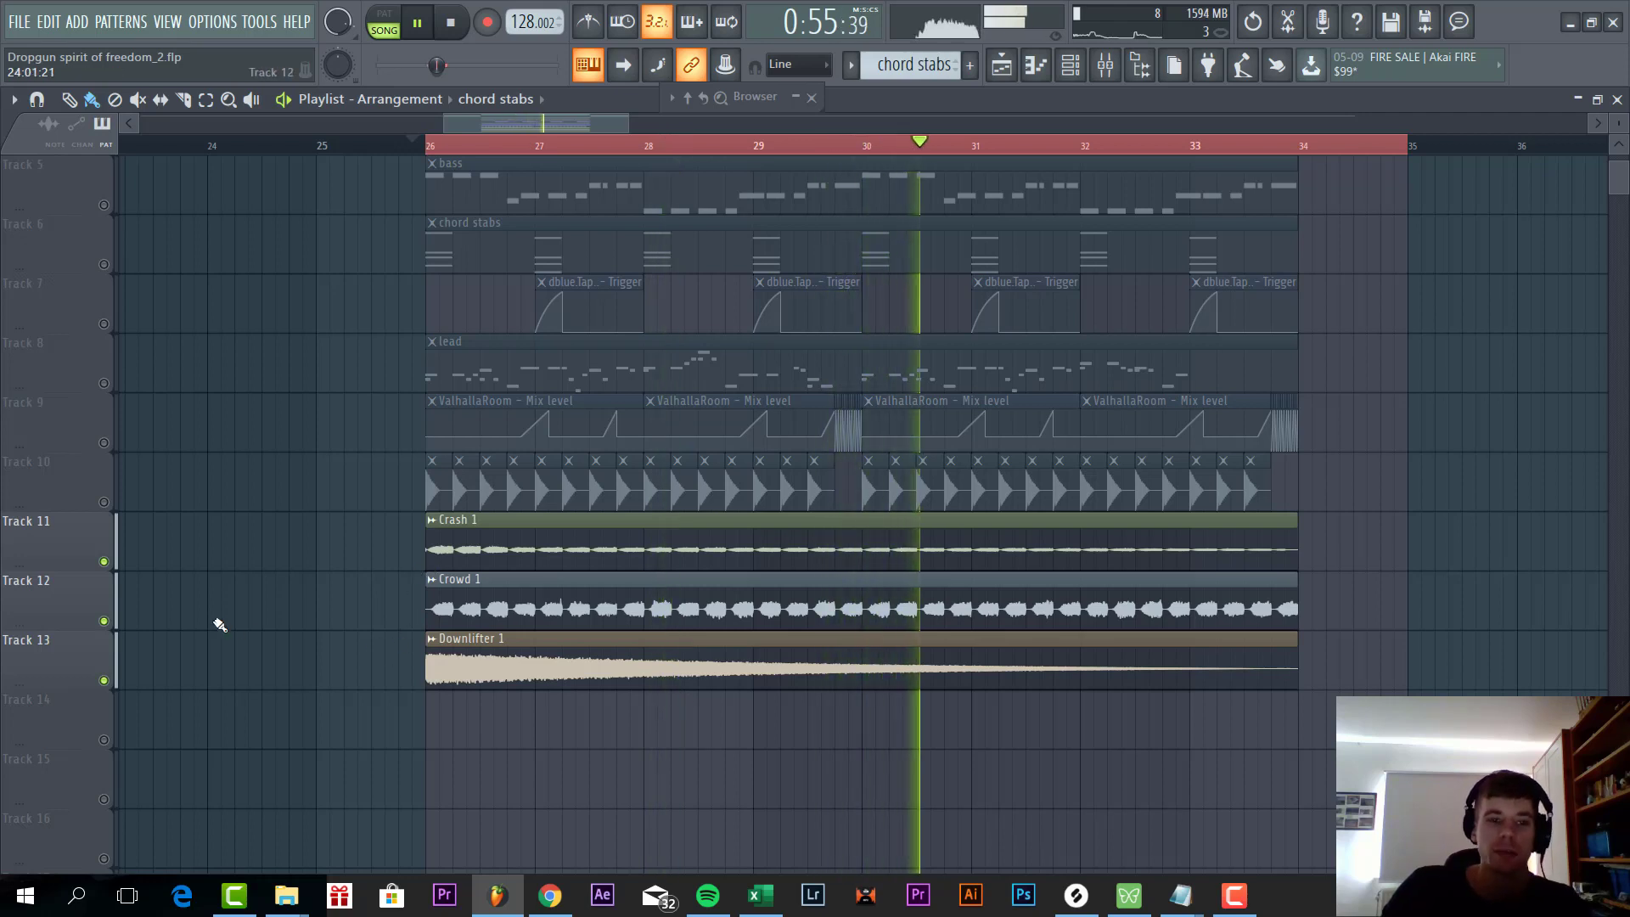
- Solo the kick on Track 10 and check its sample channel settings
right_click(104, 503)
double_click(710, 485)
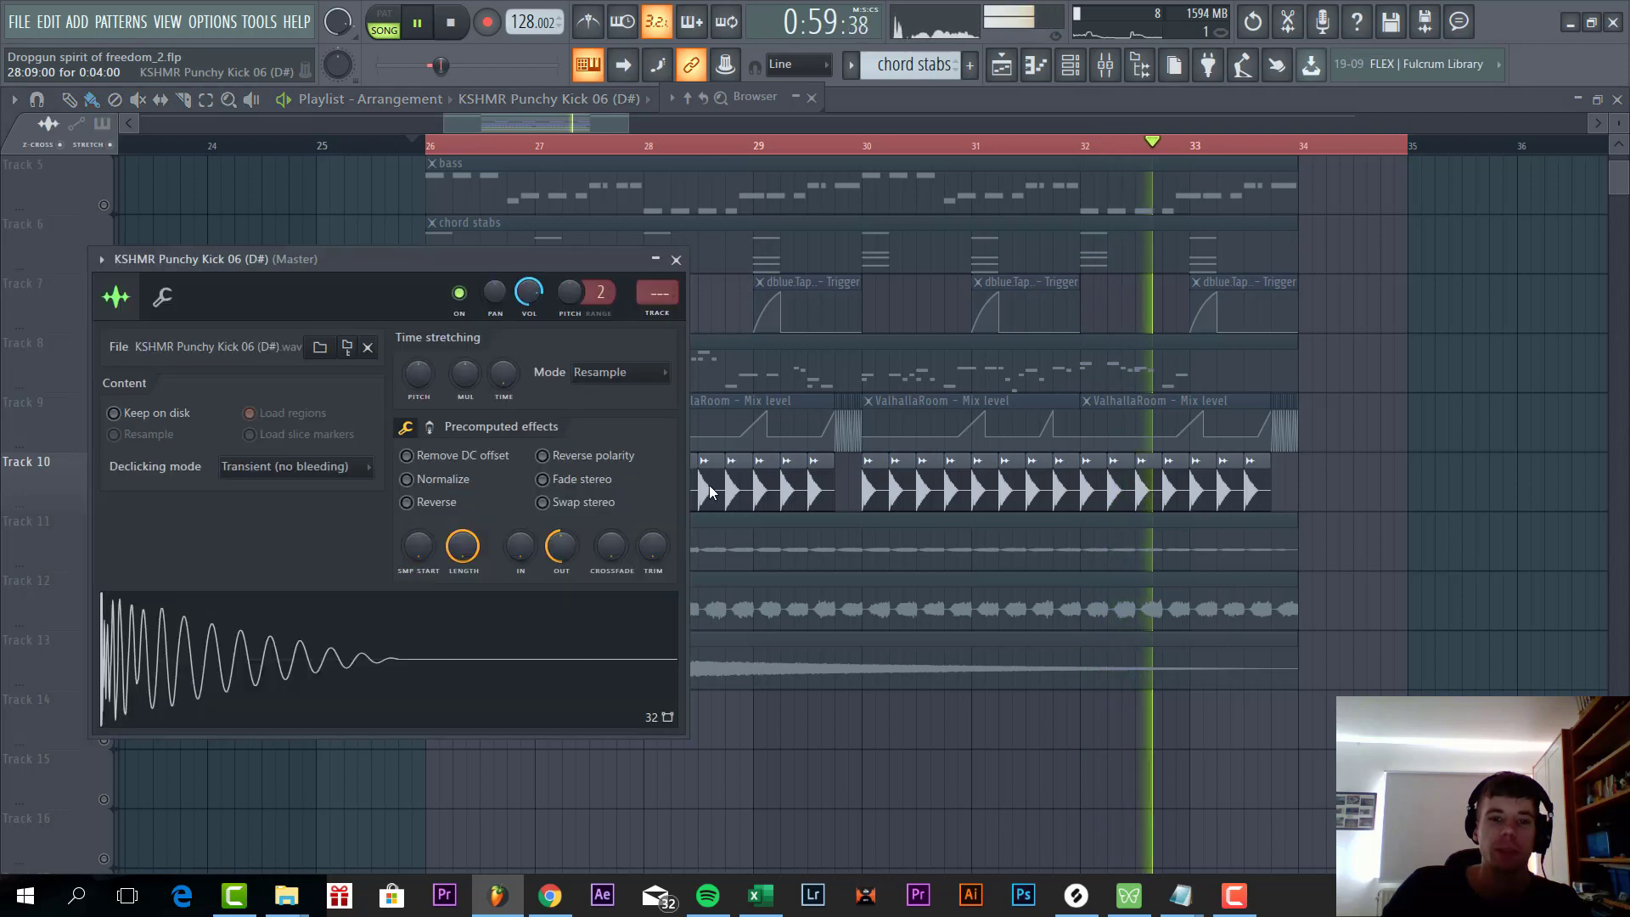
click(874, 737)
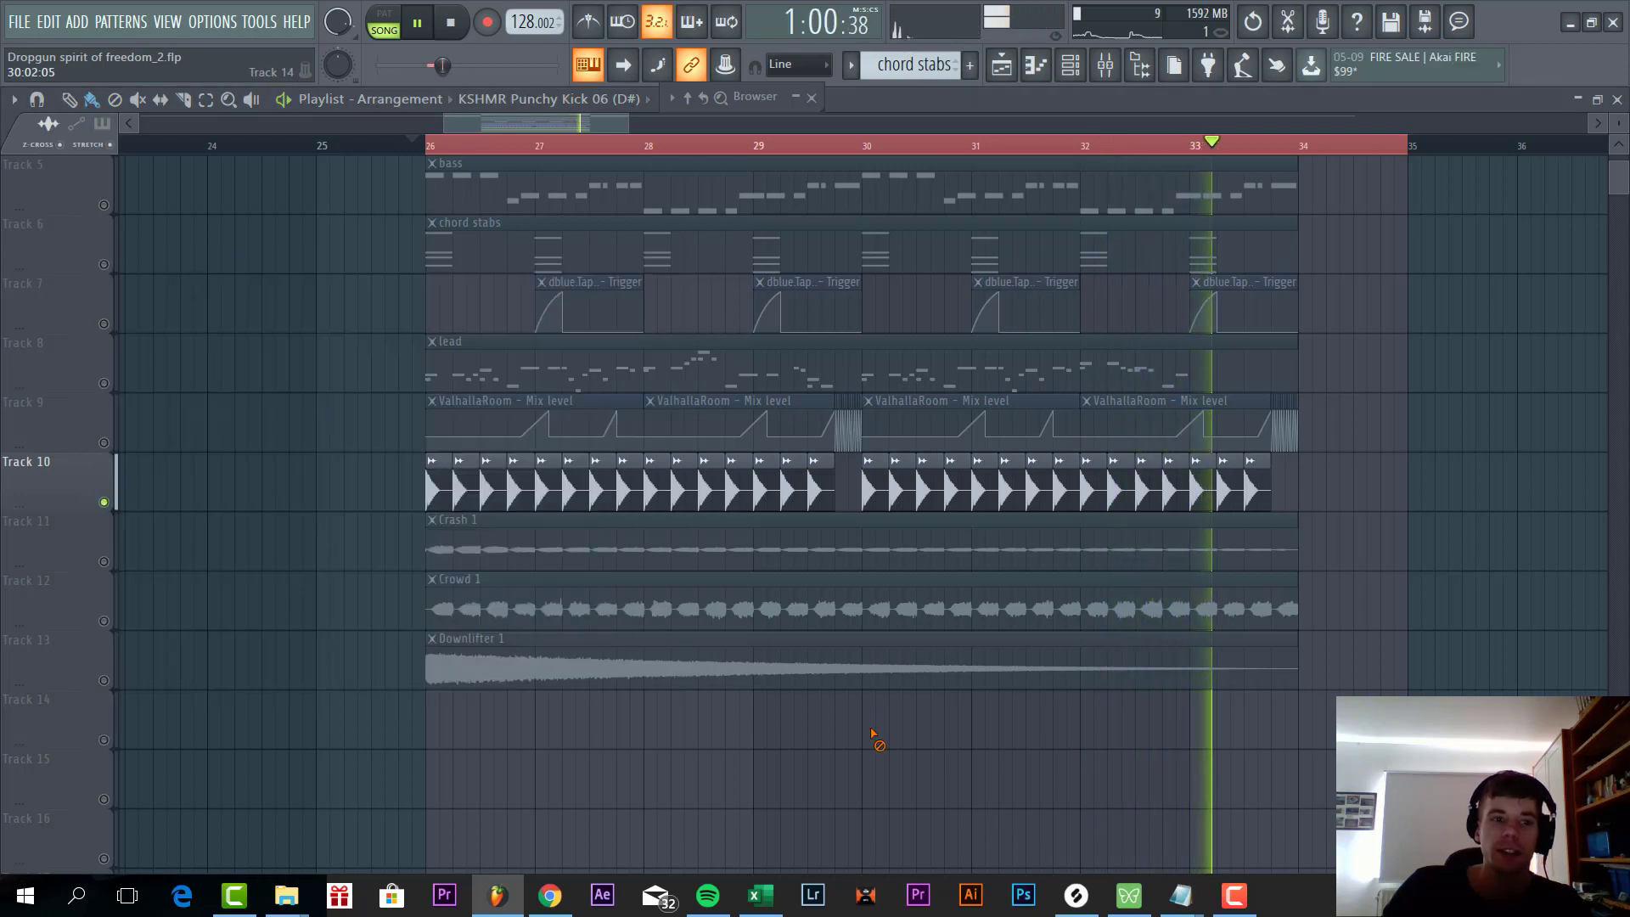
key(space)
- Unsolo to bring all tracks back, and mute the Dropgun reference audio on Track 2
right_click(104, 503)
scroll(445, 539, up, 4)
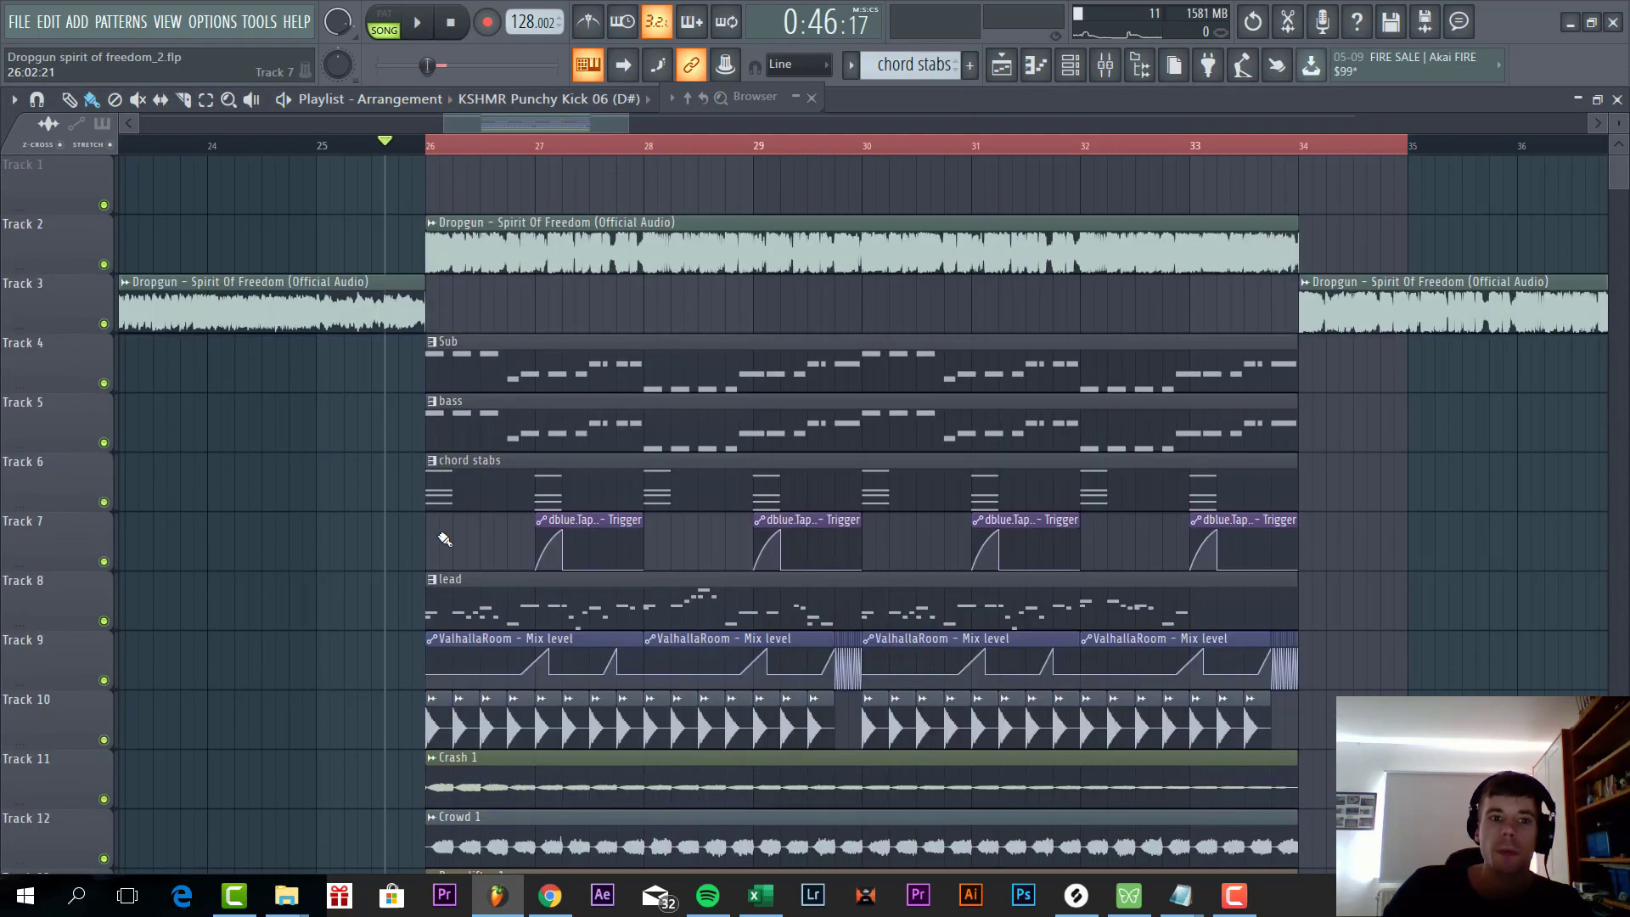
click(103, 264)
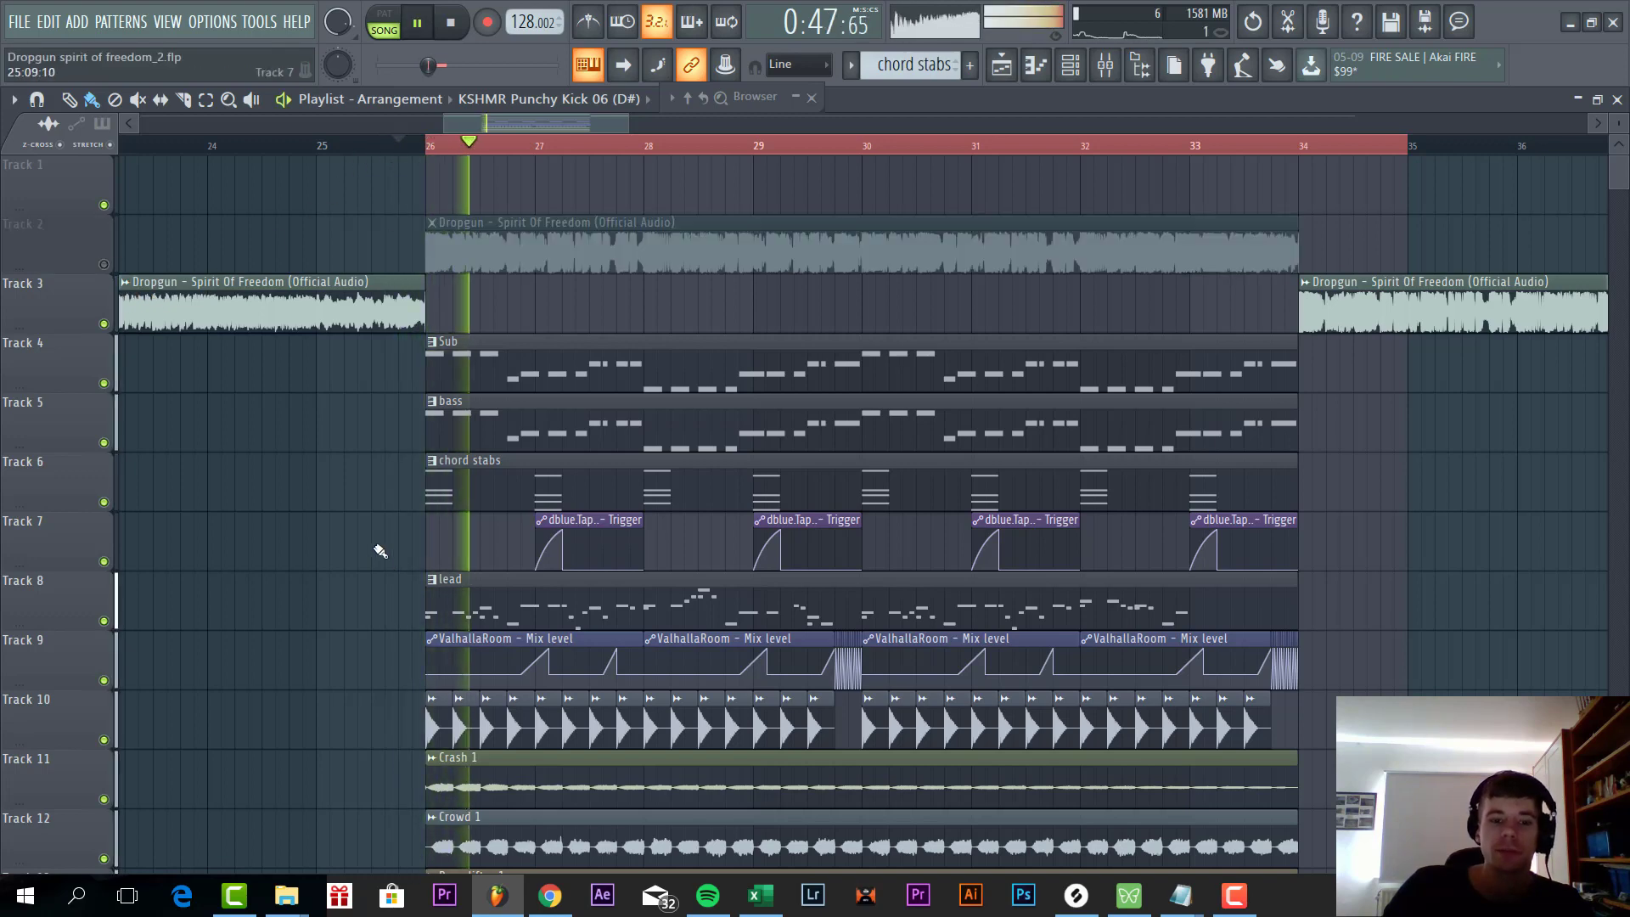
scroll(376, 552, down, 5)
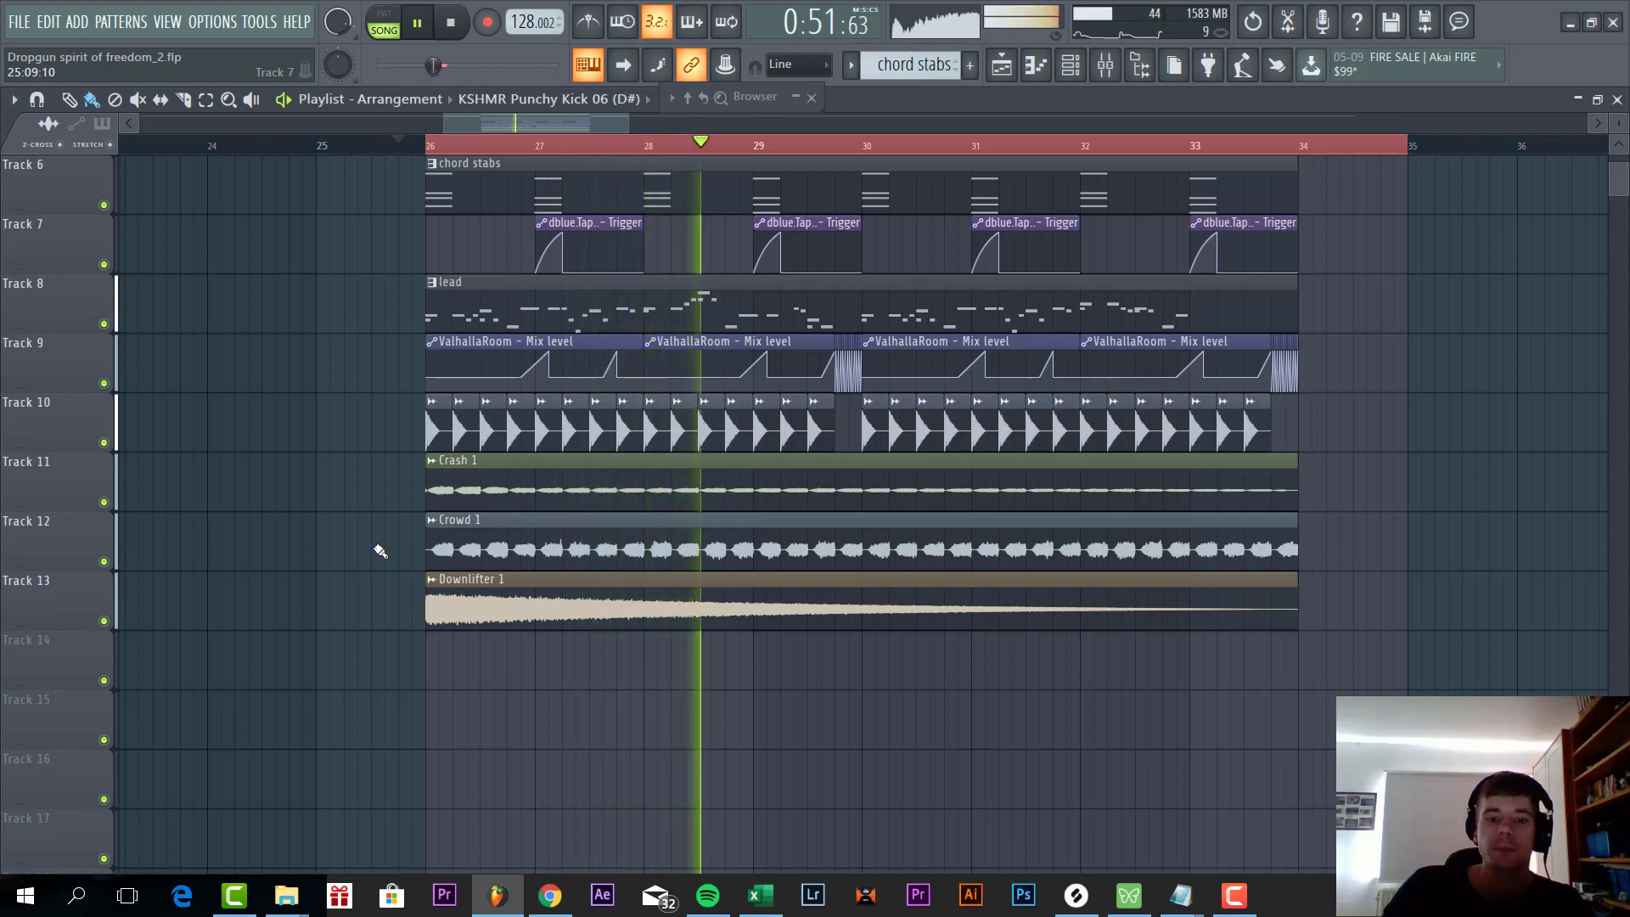
key(space)
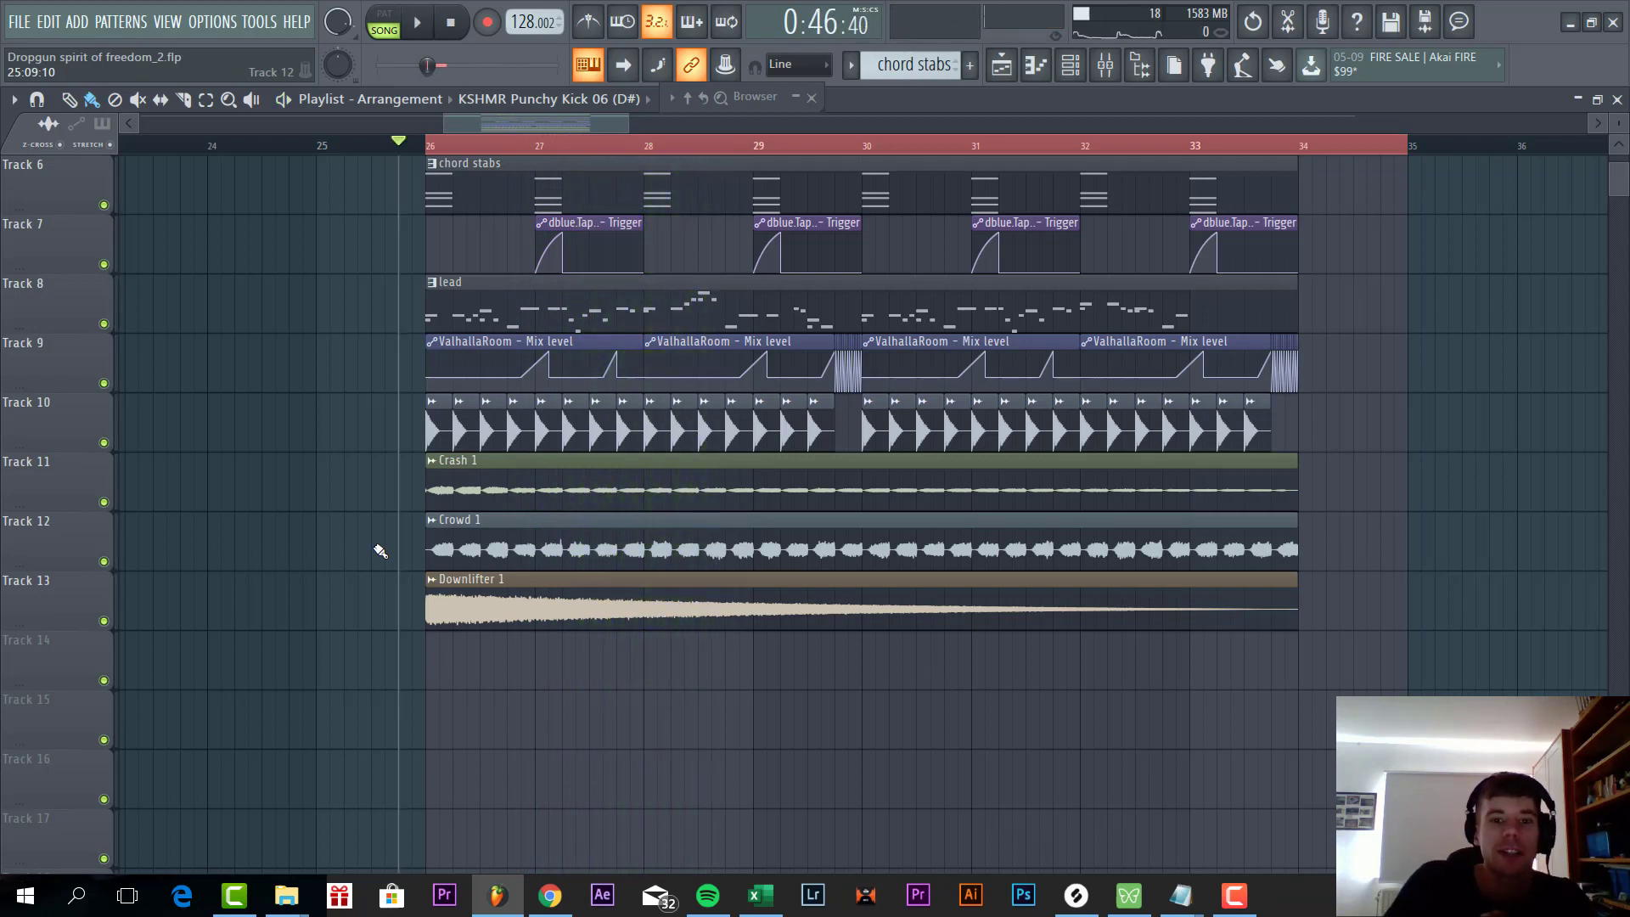